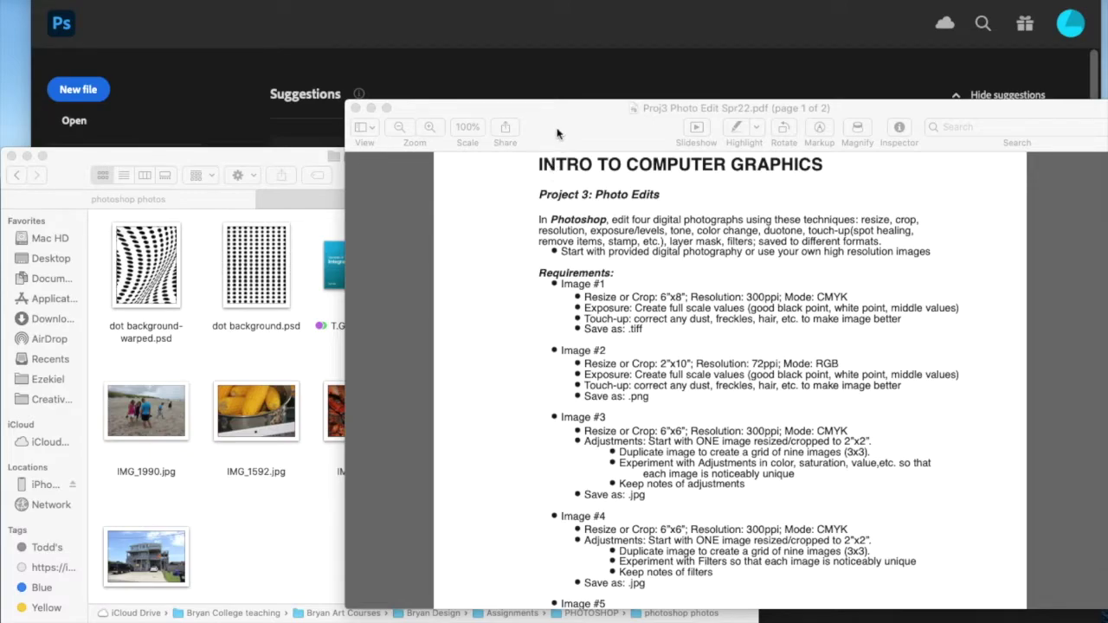
Move the assignment PDF to the lower right and bring the photoshop photos folder forward.
{"action": "left_click_drag", "start_coordinate": [588, 125], "coordinate": [710, 441]}
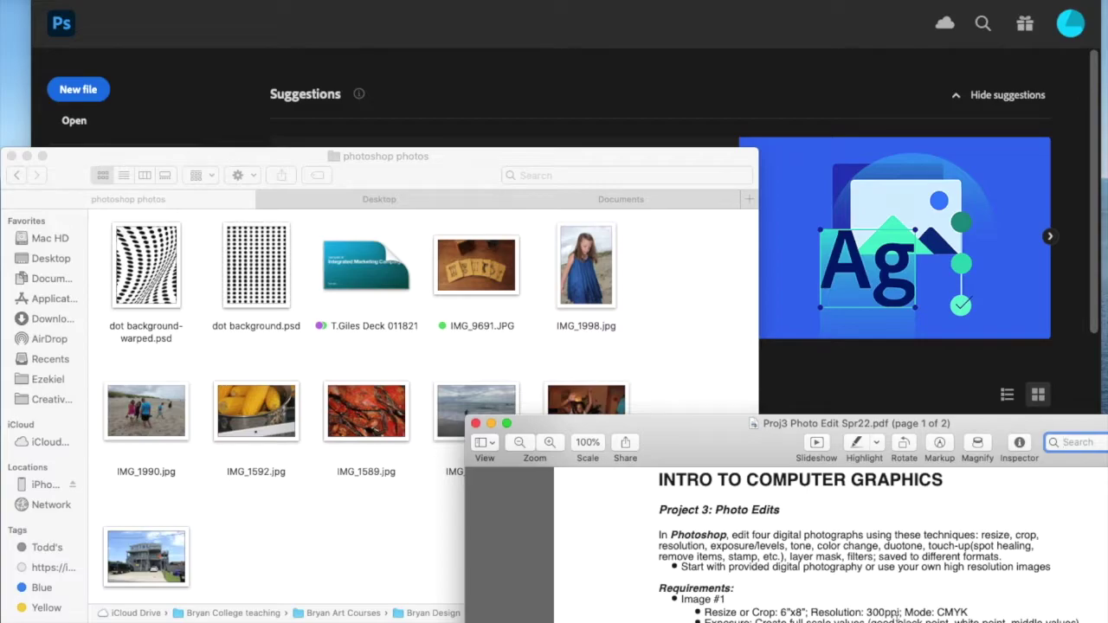
{"action": "left_click", "coordinate": [680, 345]}
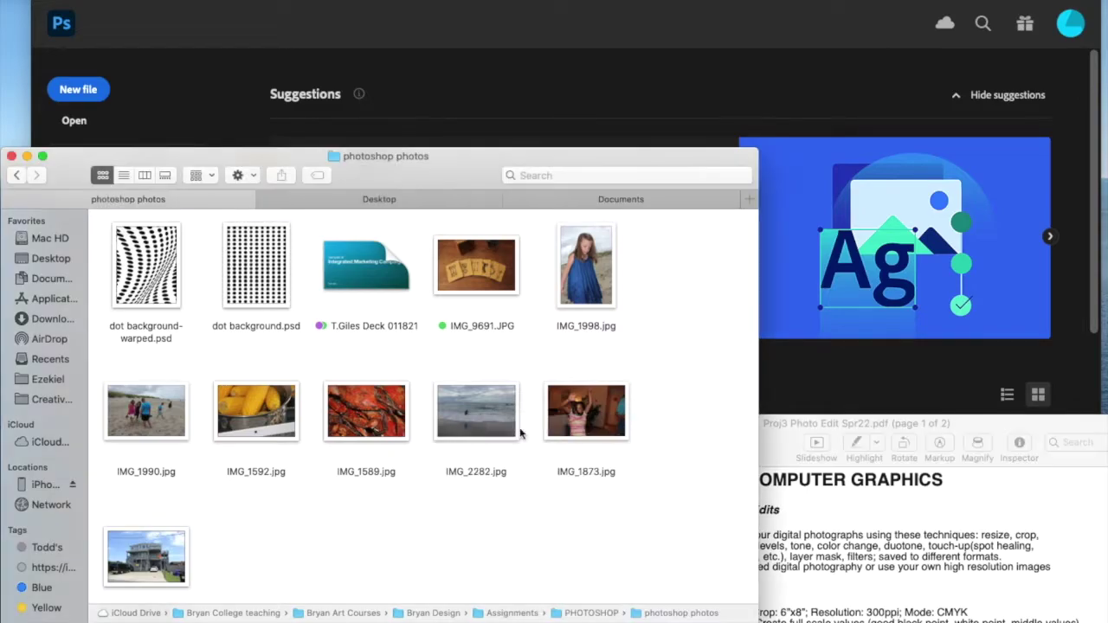
Open IMG_2282.jpg from the photoshop photos folder with Adobe Photoshop 2022.
{"action": "left_click", "coordinate": [523, 121]}
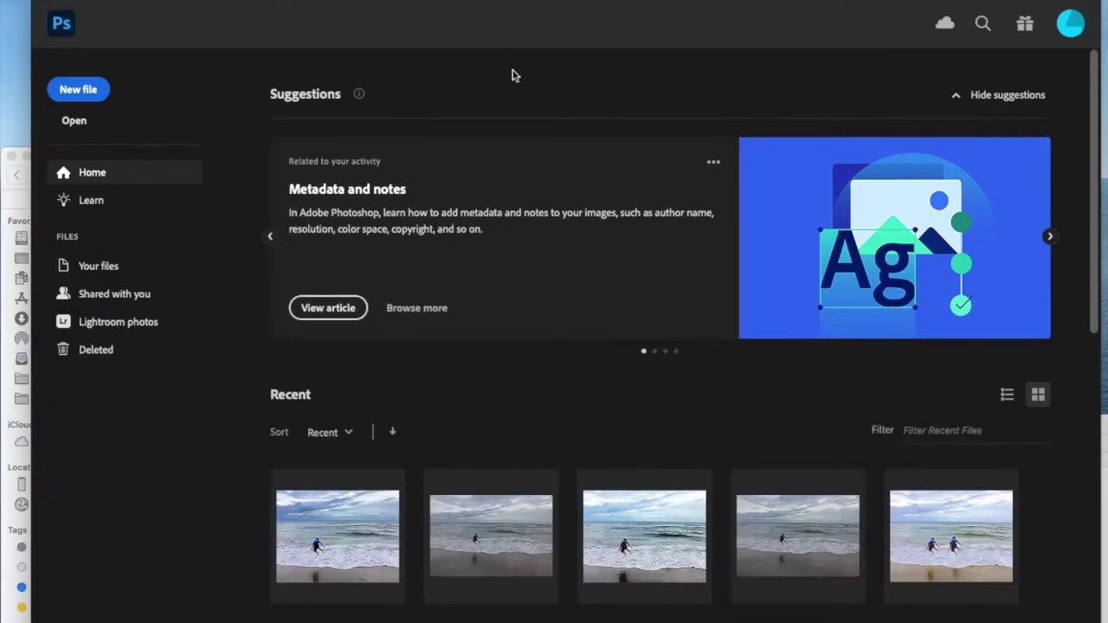
{"action": "left_click", "coordinate": [20, 204]}
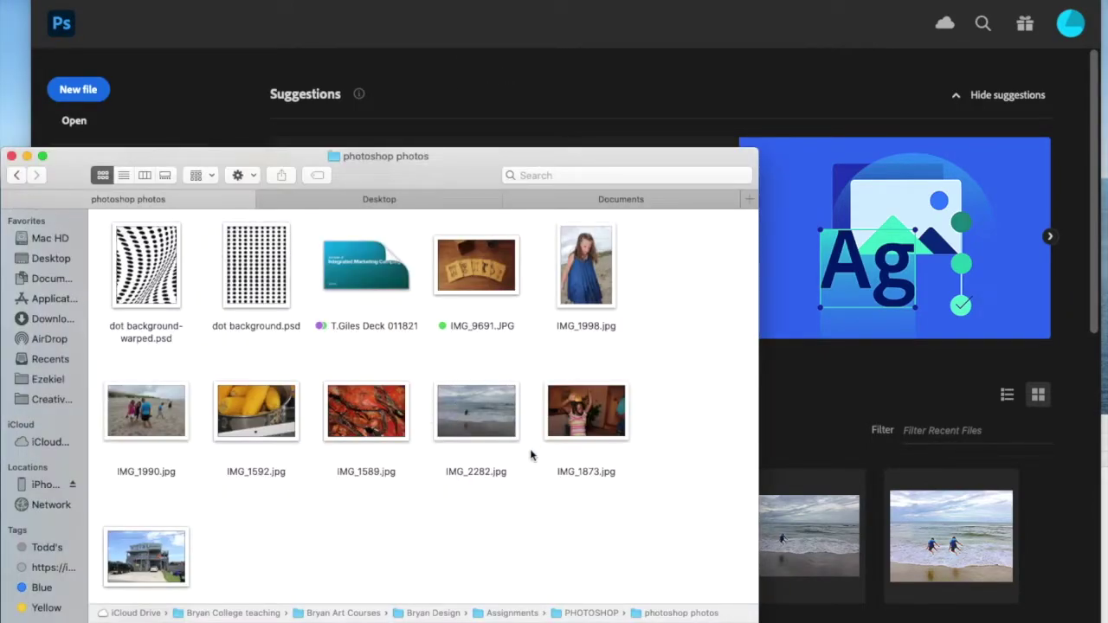
{"action": "right_click", "coordinate": [496, 401]}
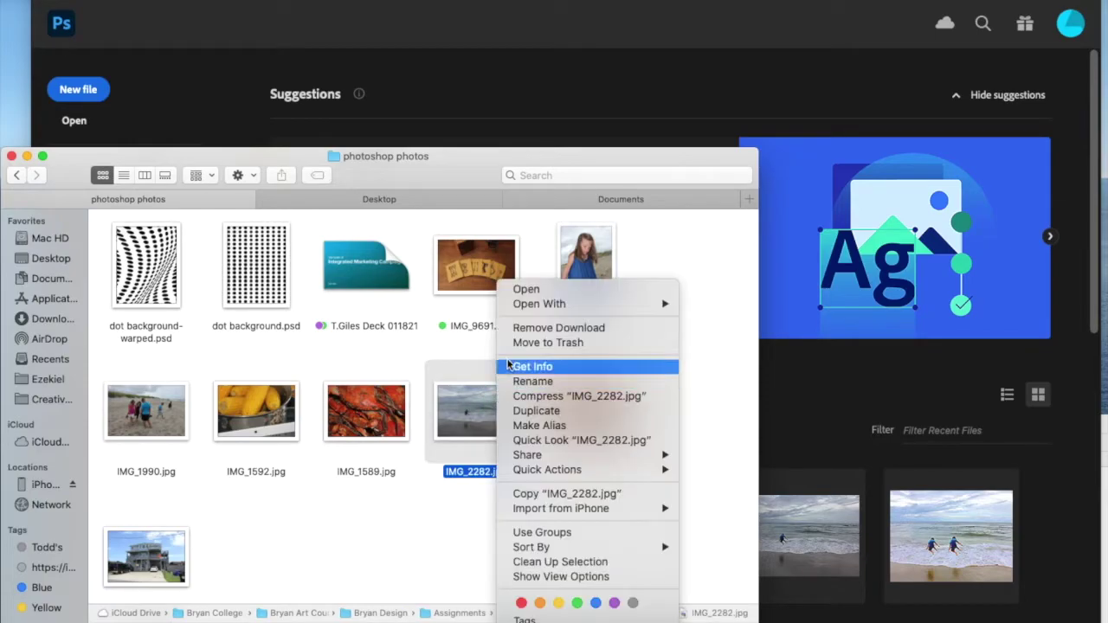
{"action": "mouse_move", "coordinate": [516, 309]}
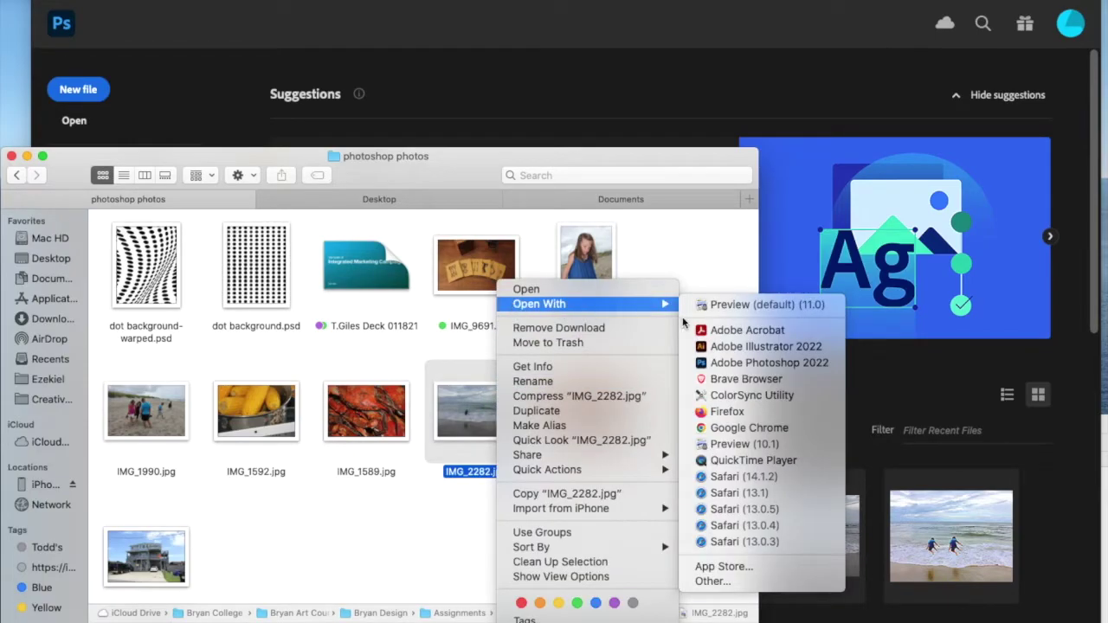
{"action": "left_click", "coordinate": [748, 365]}
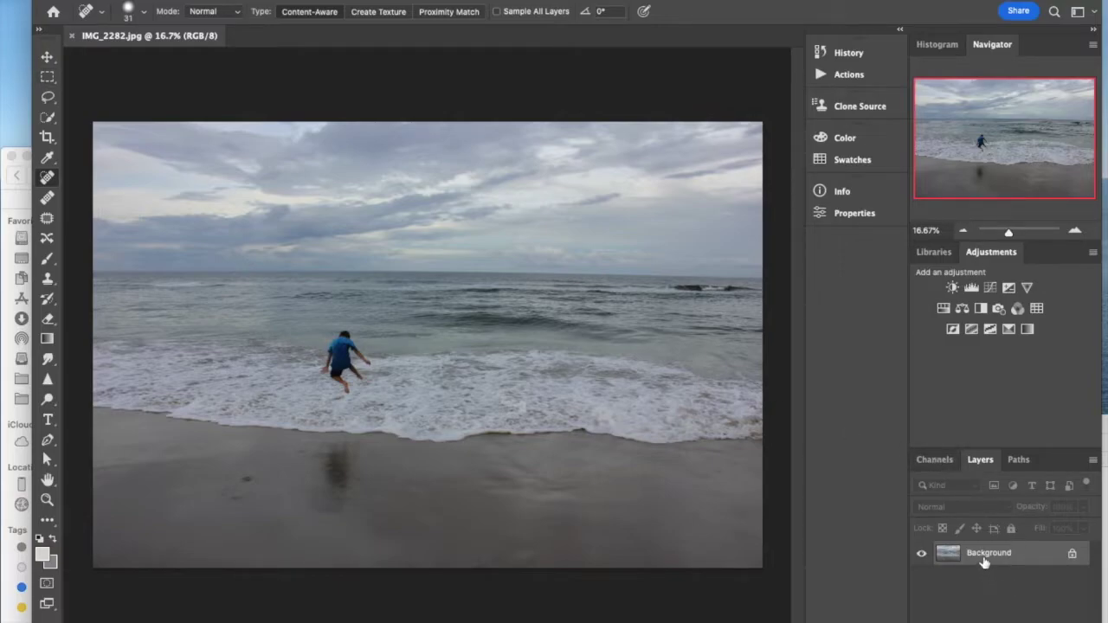
Duplicate Background as Background copy, hide the original, and check the assignment PDF.
{"action": "left_click_drag", "start_coordinate": [984, 562], "coordinate": [1057, 620]}
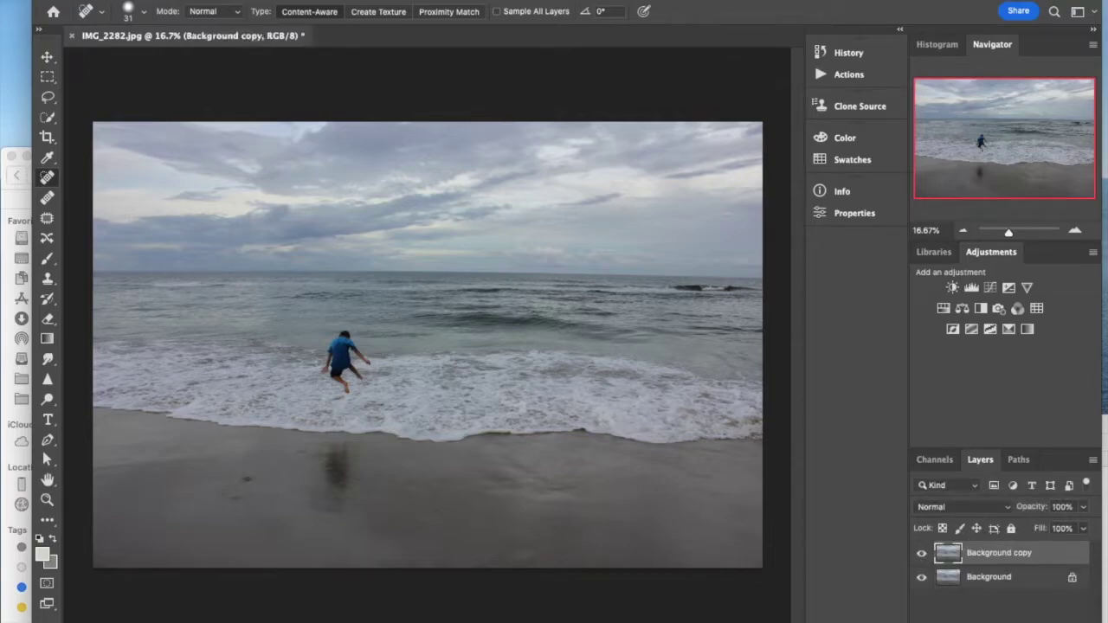
{"action": "left_click", "coordinate": [922, 578]}
{"action": "left_click", "coordinate": [1102, 447]}
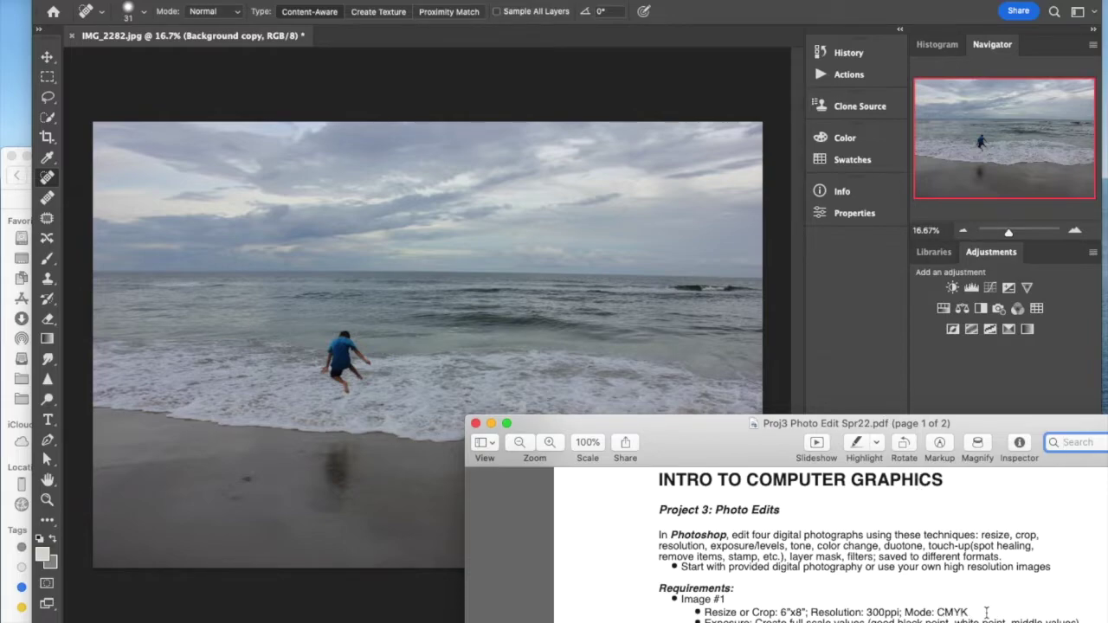
{"action": "left_click", "coordinate": [346, 70]}
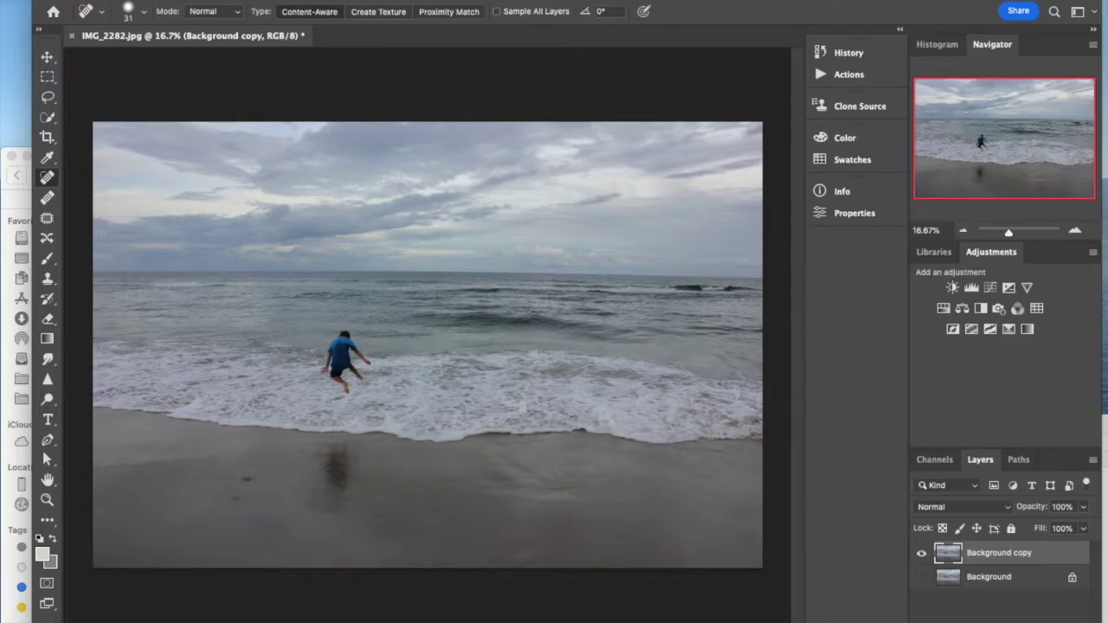
{"action": "left_click", "coordinate": [216, 0]}
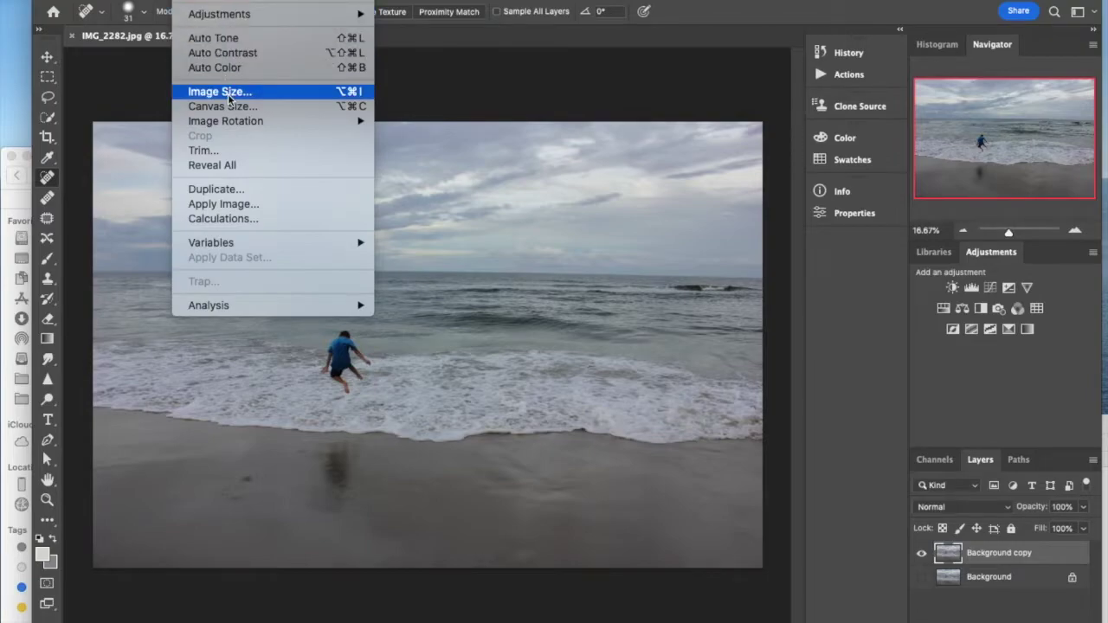
Set Image Size to 9 × 6 inches at 300 Pixels/Inch, giving 2700 × 1800 px.
{"action": "left_click", "coordinate": [344, 93]}
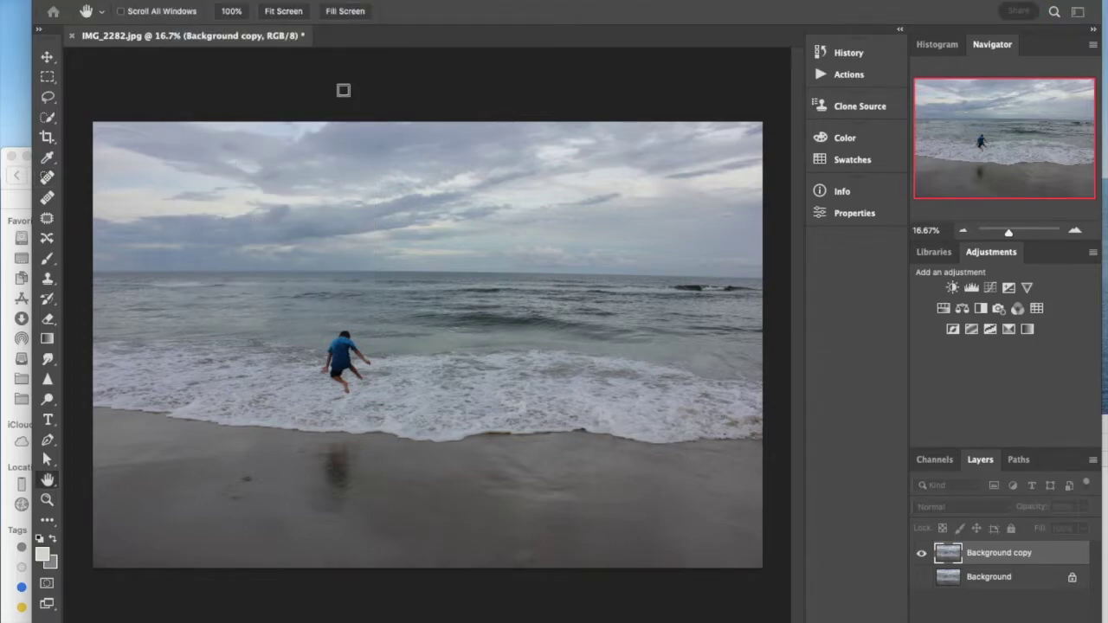
{"action": "left_click_drag", "start_coordinate": [952, 614], "coordinate": [656, 63]}
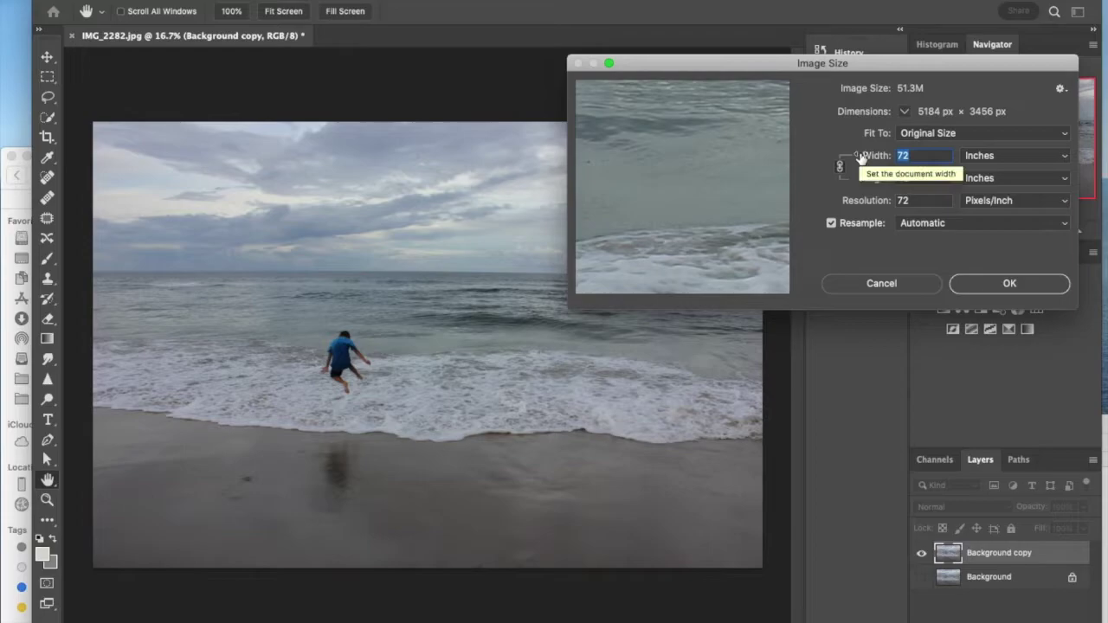
{"action": "type", "text": "8"}
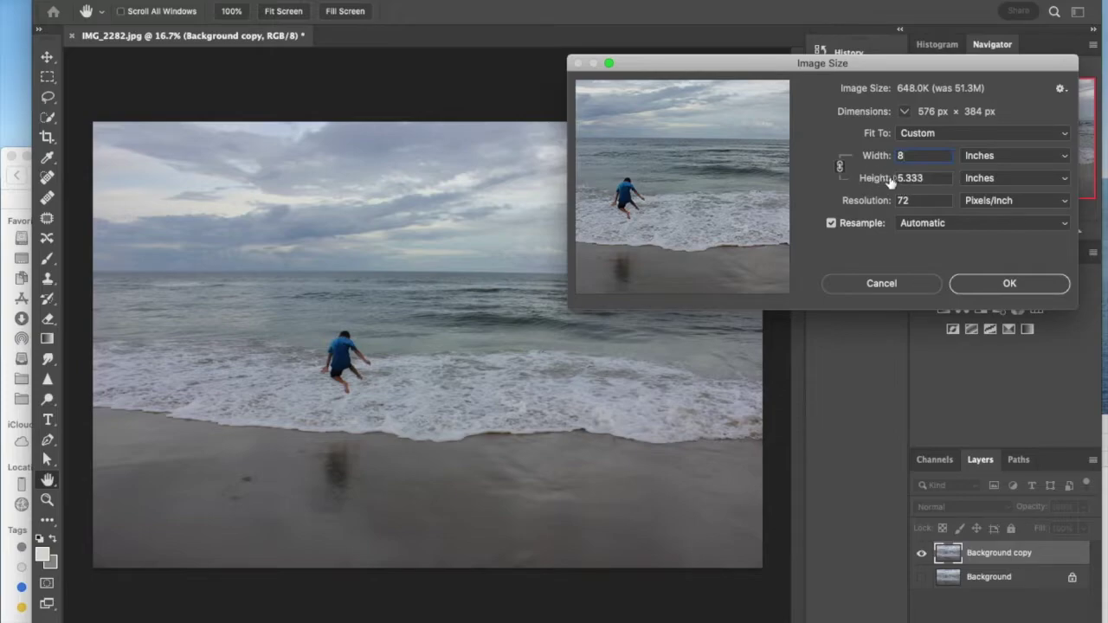
{"action": "left_click", "coordinate": [840, 167]}
{"action": "left_click", "coordinate": [840, 167]}
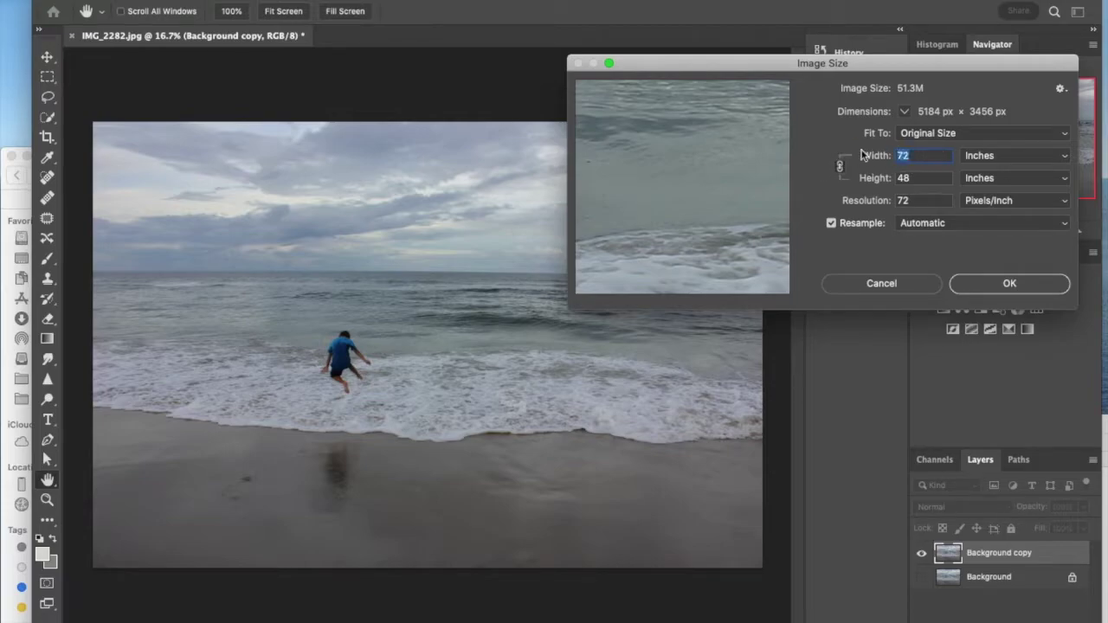
{"action": "type", "text": "8"}
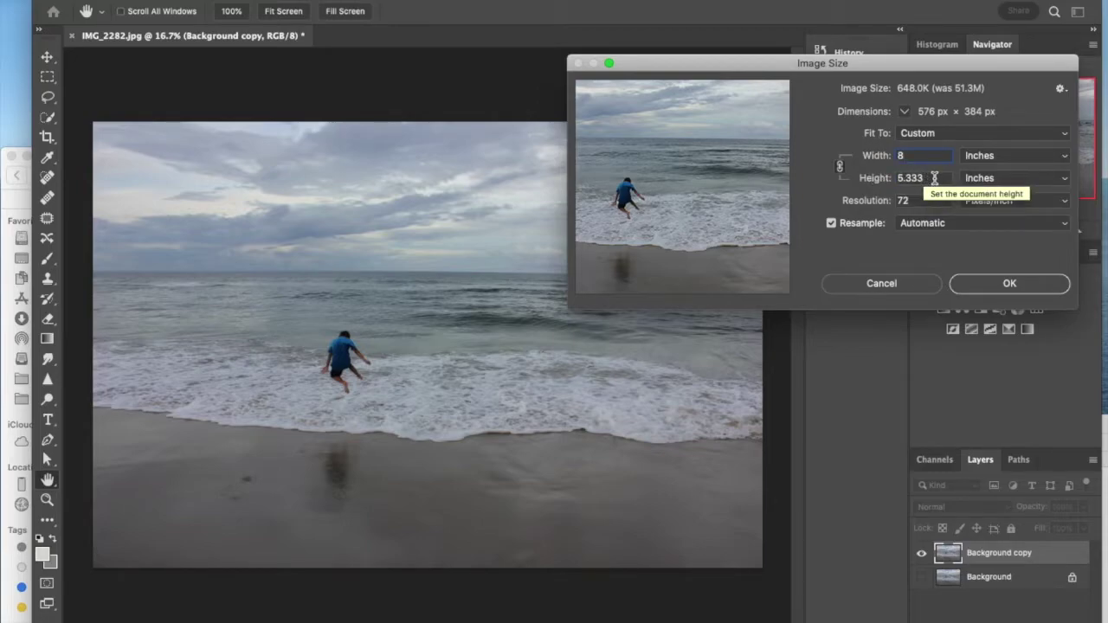
{"action": "key", "text": "Tab"}
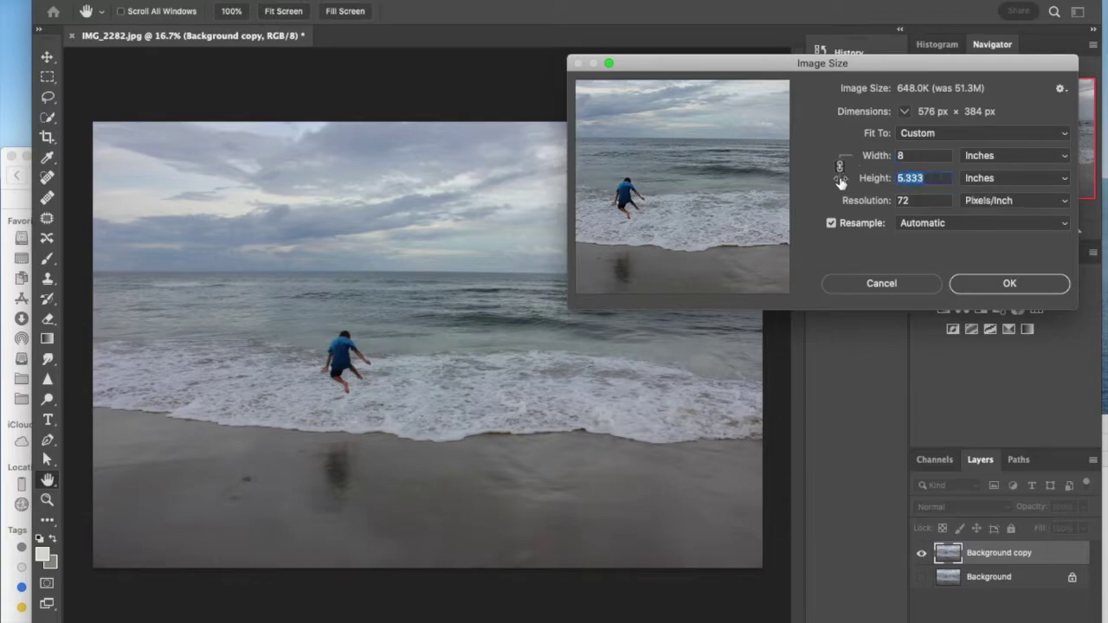
{"action": "type", "text": "6"}
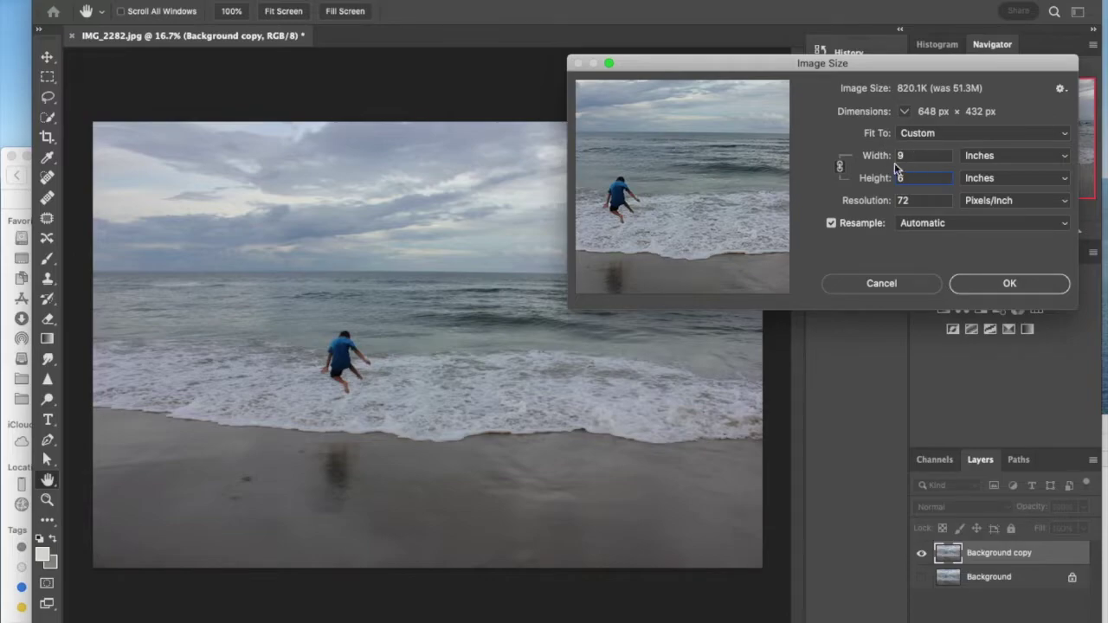
{"action": "double_click", "coordinate": [908, 198]}
{"action": "type", "text": "300"}
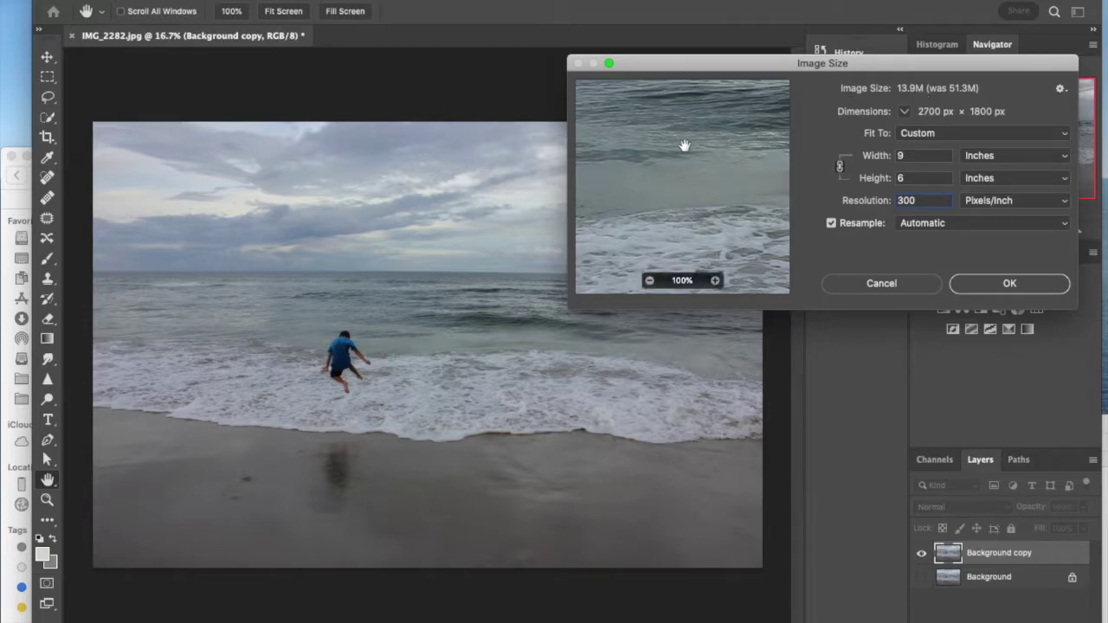
{"action": "left_click", "coordinate": [1032, 286]}
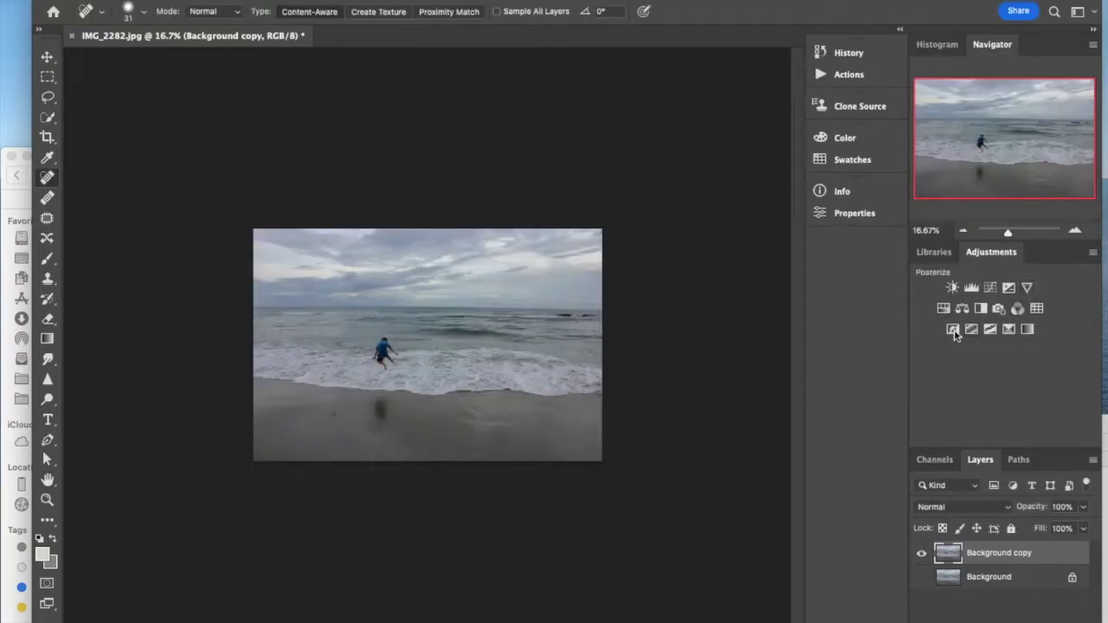
{"action": "left_click", "coordinate": [1106, 452]}
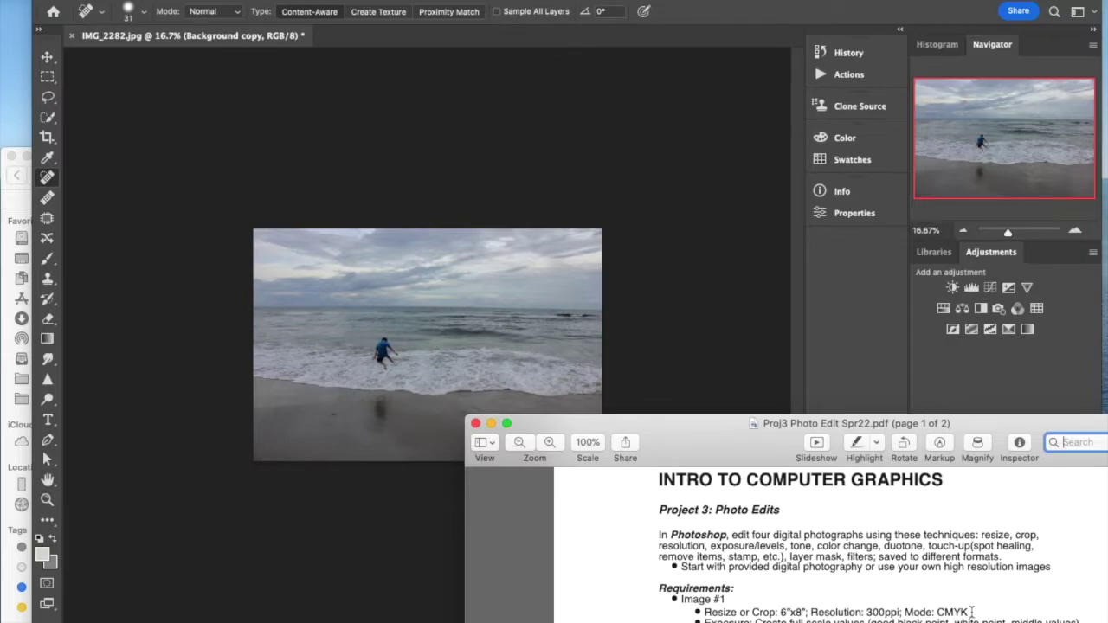
{"action": "left_click", "coordinate": [709, 309]}
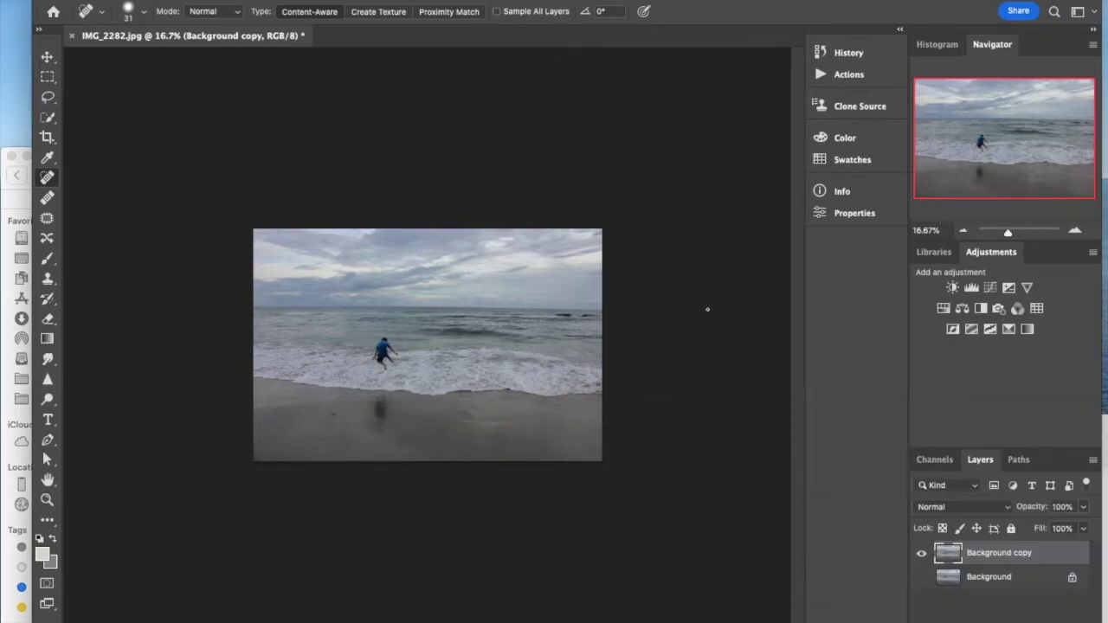
{"action": "key", "text": "super+0"}
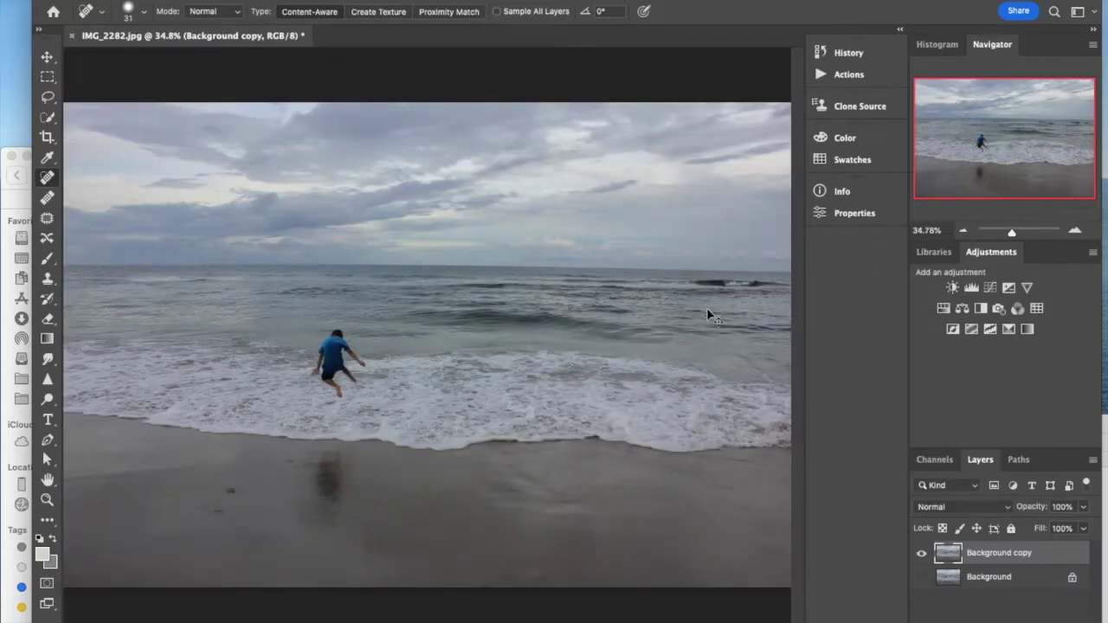
{"action": "key", "text": "super+minus"}
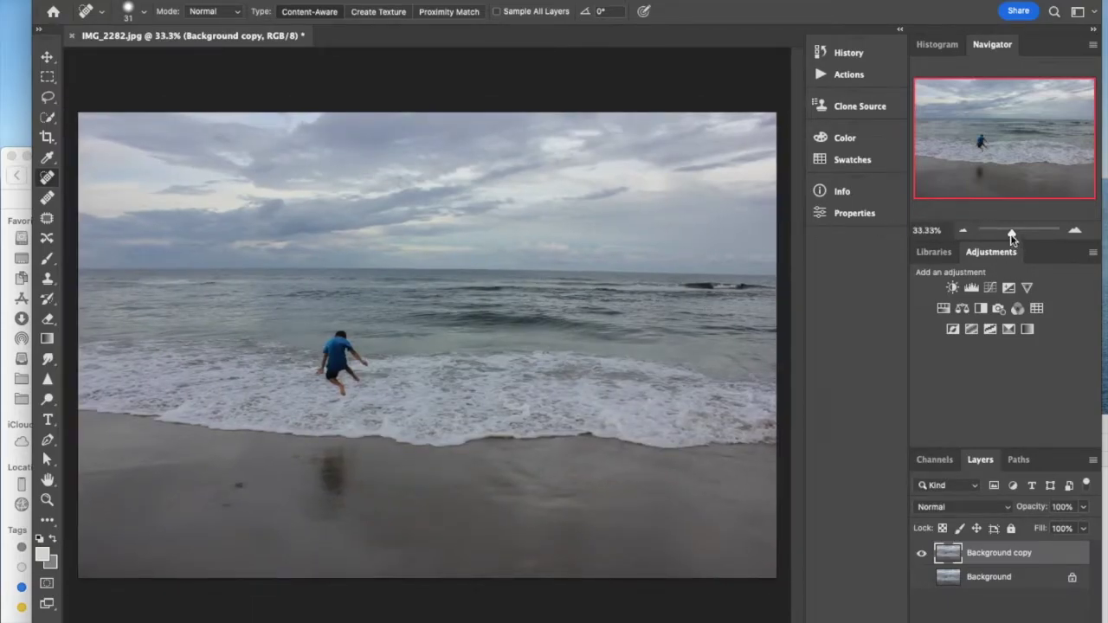
{"action": "left_click", "coordinate": [859, 214]}
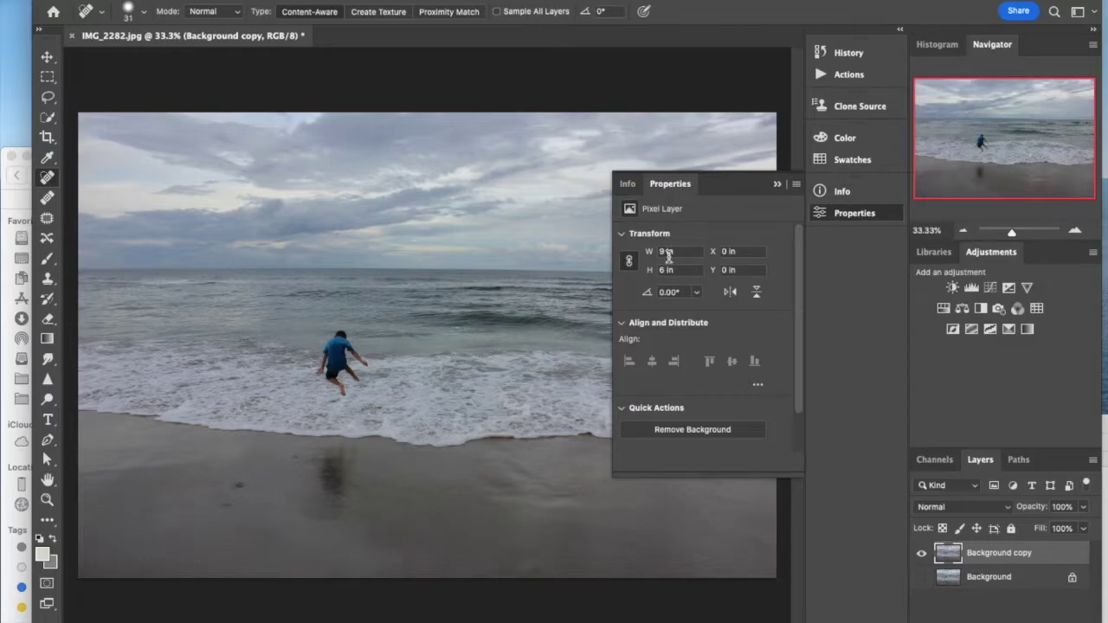
{"action": "left_click", "coordinate": [318, 103]}
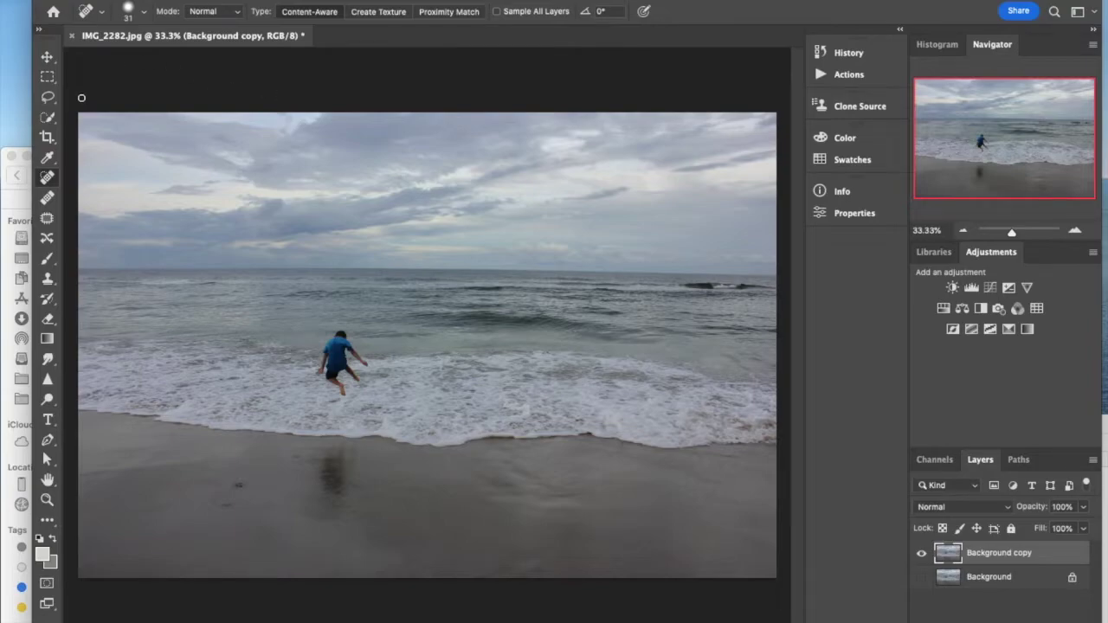
Crop the left edge in to make the photo 8 inches wide and verify its size in Properties.
{"action": "left_click", "coordinate": [48, 139]}
{"action": "left_click_drag", "start_coordinate": [78, 345], "coordinate": [117, 340]}
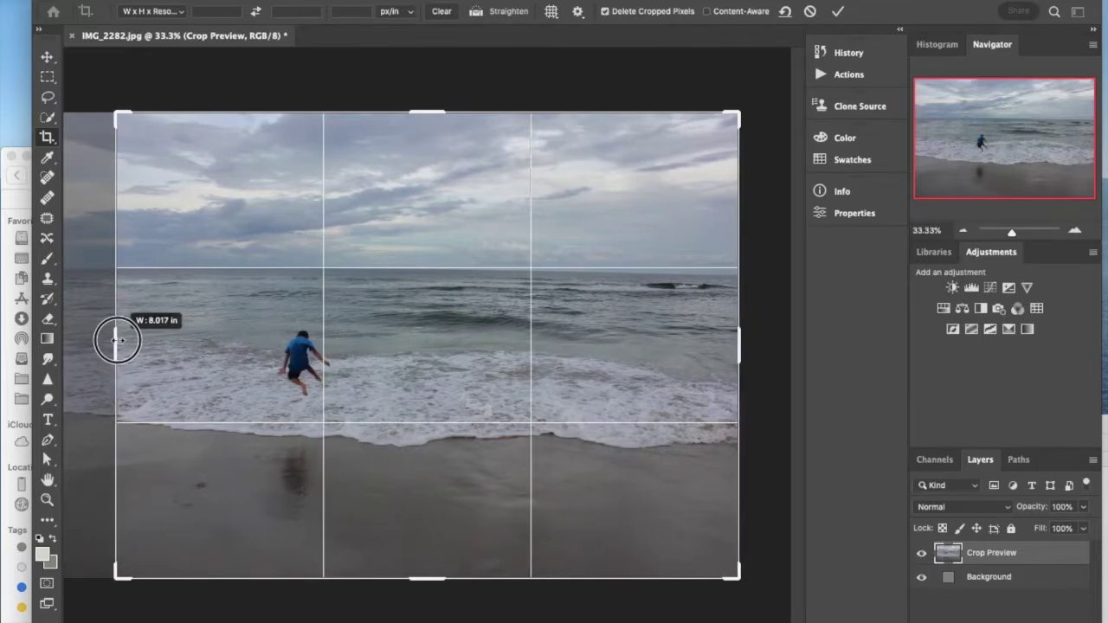
{"action": "left_click_drag", "start_coordinate": [116, 339], "coordinate": [118, 339]}
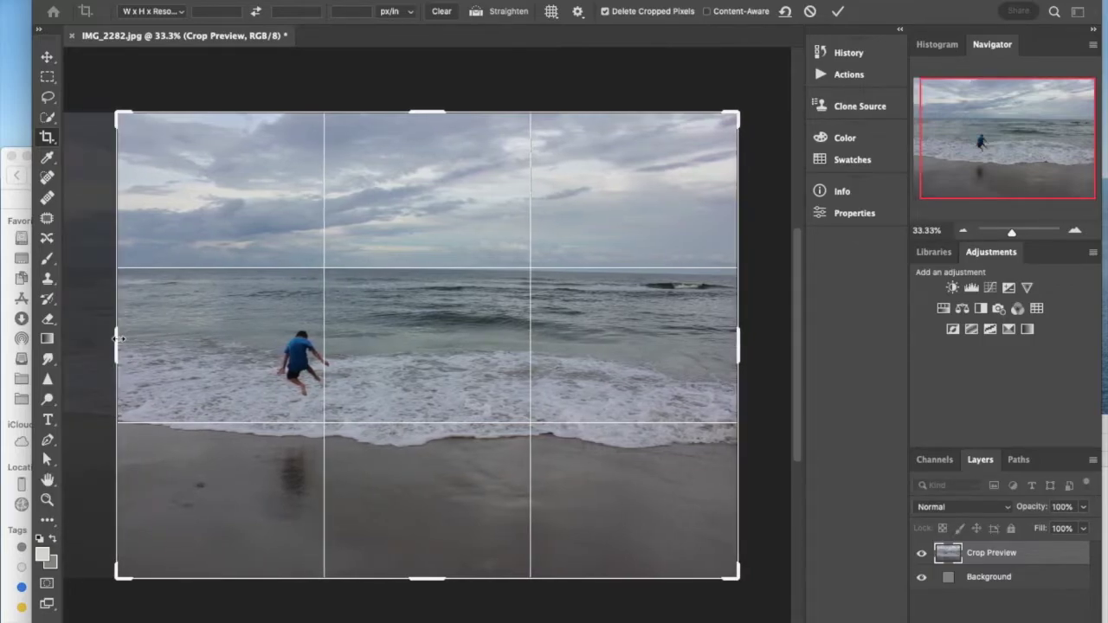
{"action": "key", "text": "Return"}
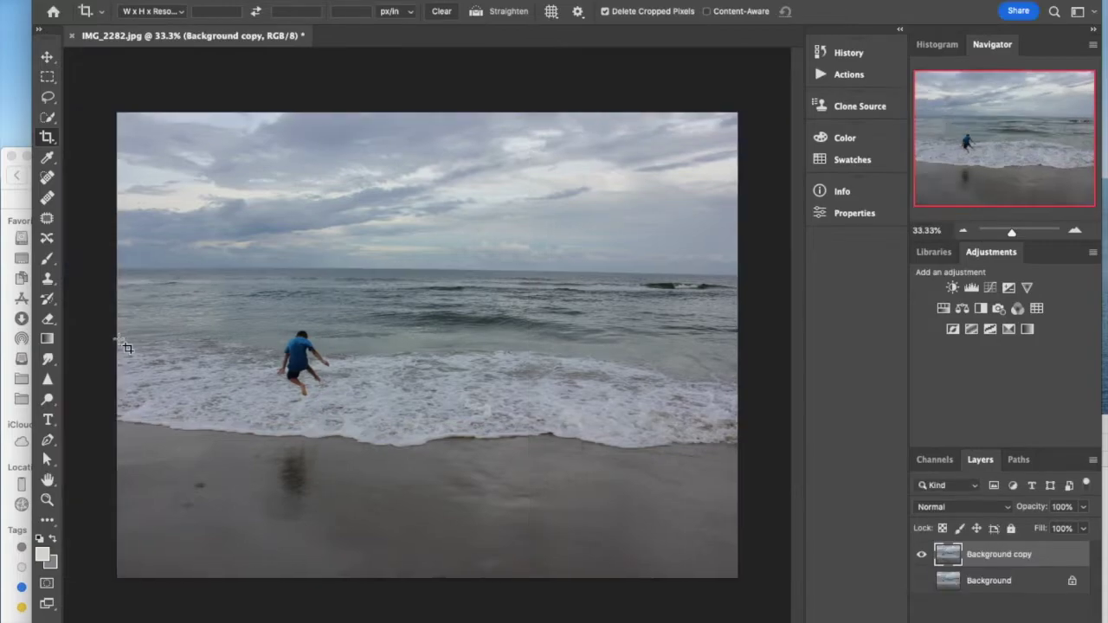
{"action": "left_click", "coordinate": [855, 213]}
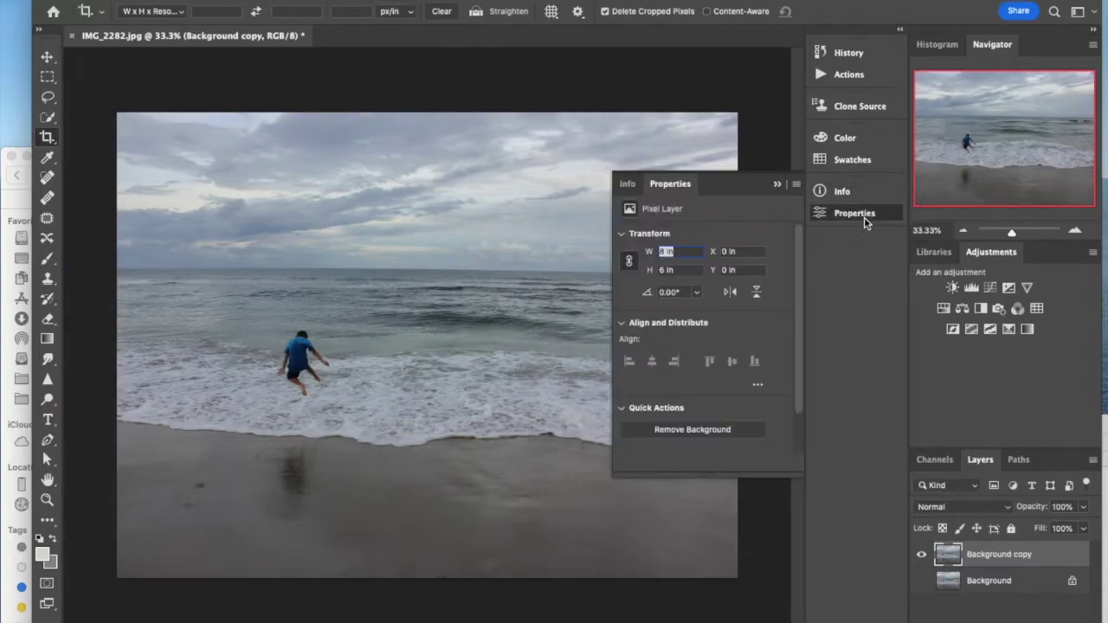
{"action": "left_click", "coordinate": [778, 184]}
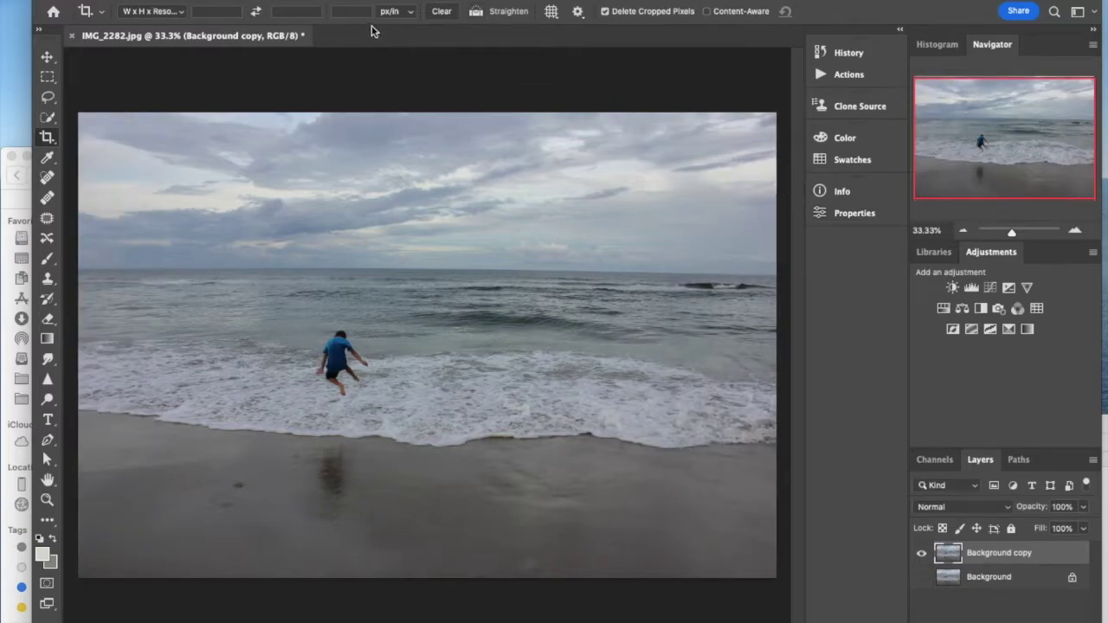
Set the Canvas Size width to 8 inches.
{"action": "left_click", "coordinate": [212, 0]}
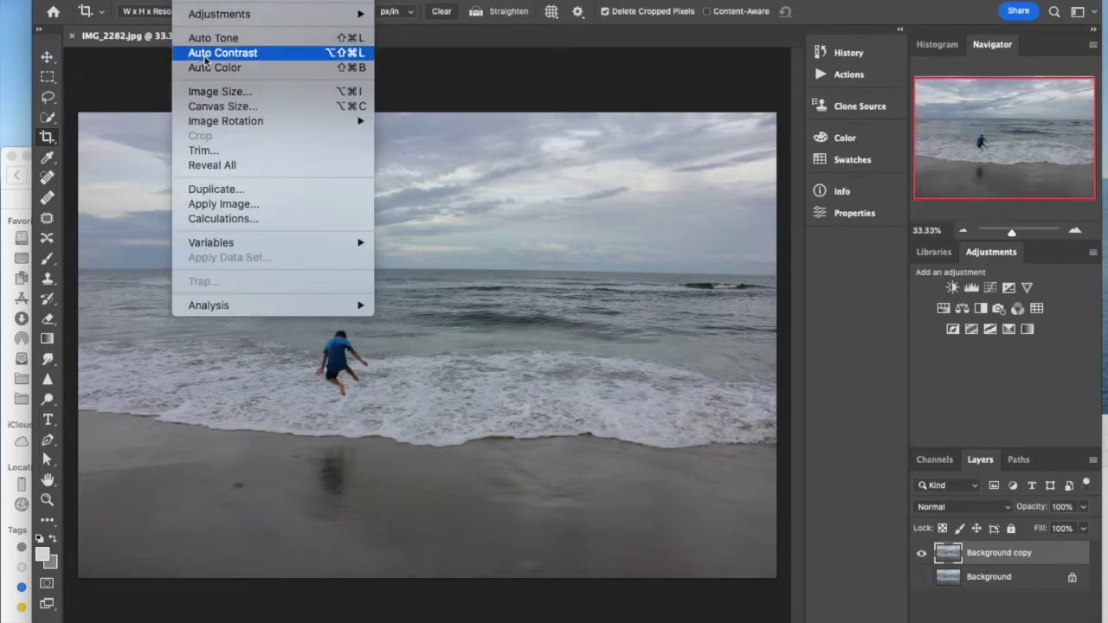
{"action": "left_click", "coordinate": [216, 107]}
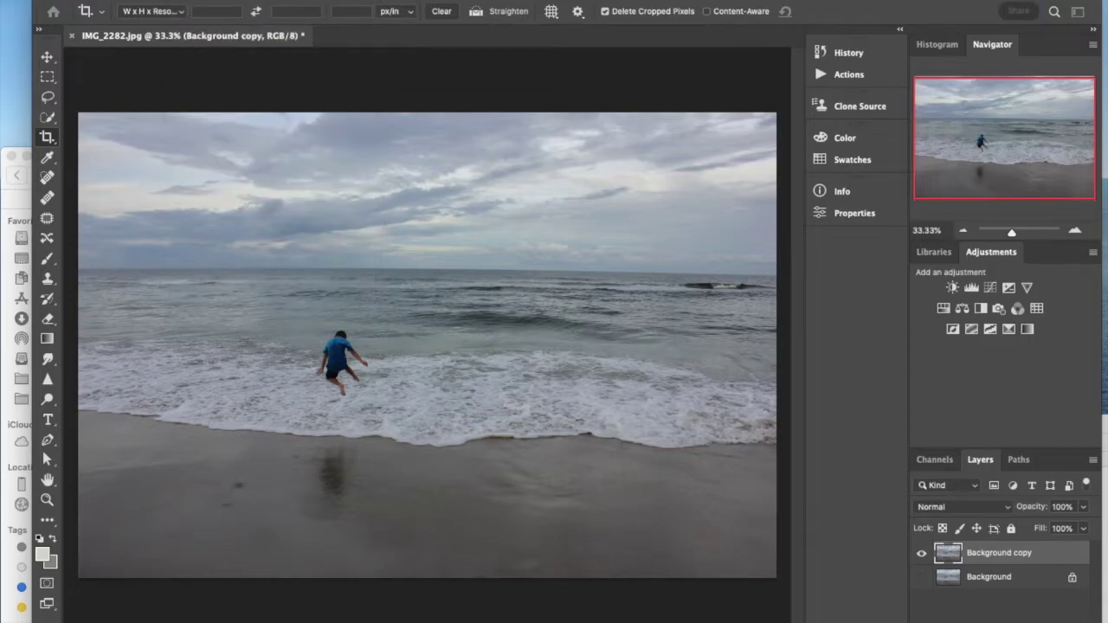
{"action": "left_click_drag", "start_coordinate": [690, 240], "coordinate": [507, 105]}
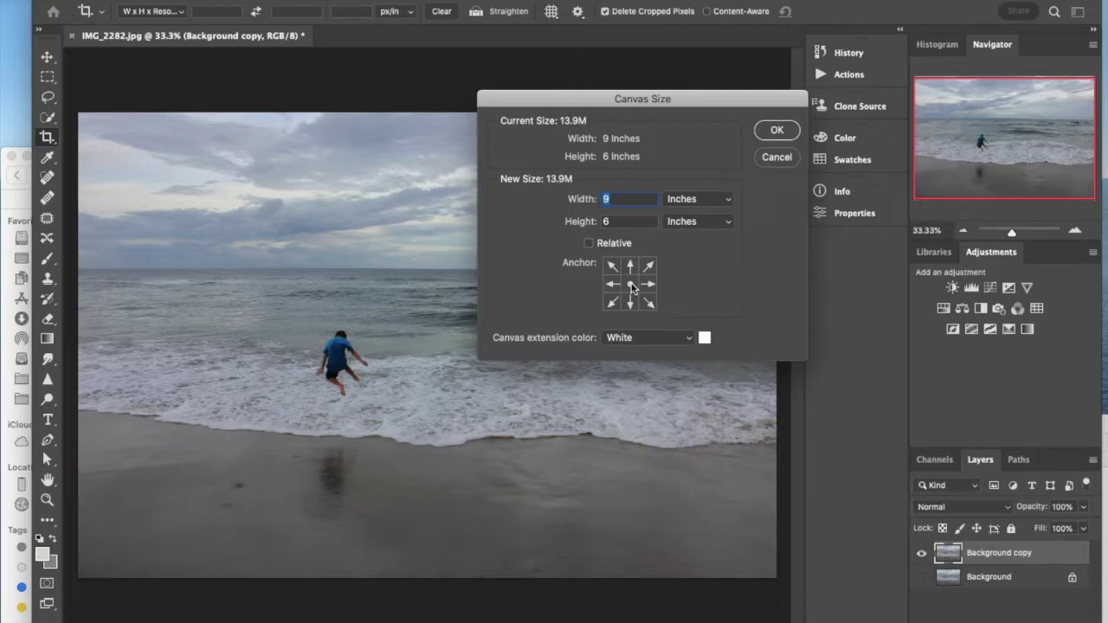
{"action": "left_click", "coordinate": [617, 199]}
{"action": "type", "text": "8"}
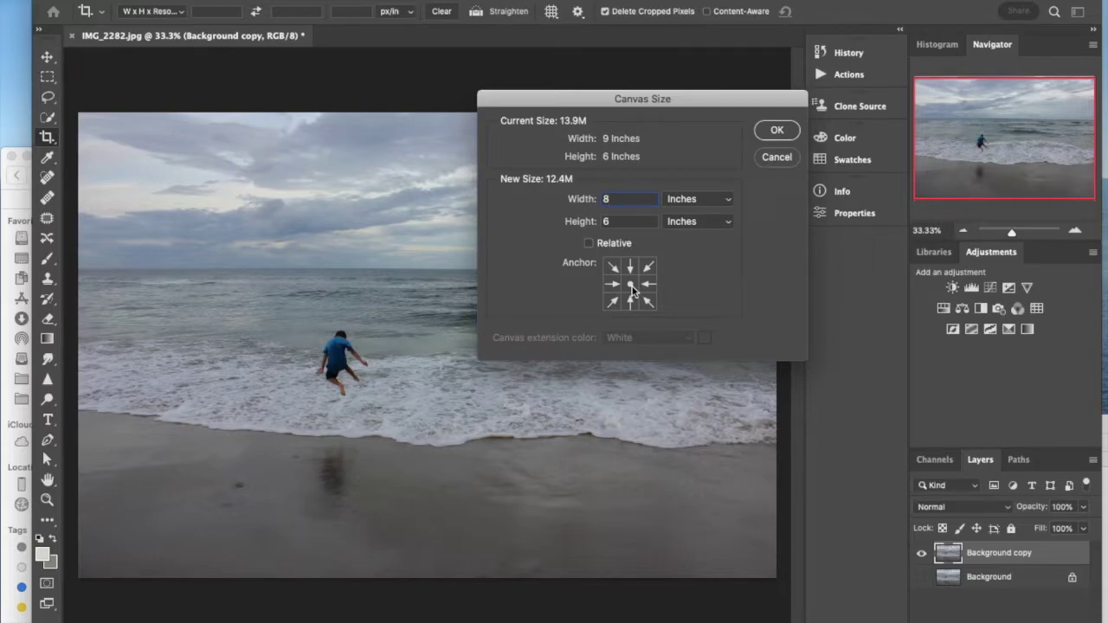
{"action": "double_click", "coordinate": [607, 199]}
{"action": "type", "text": "12"}
{"action": "key", "text": "Tab"}
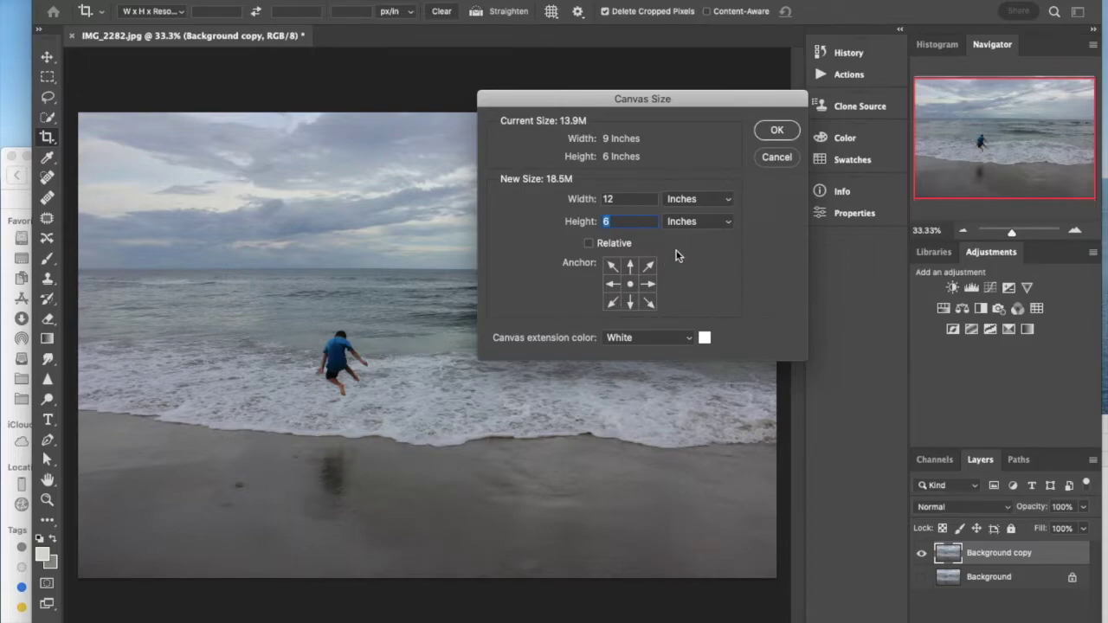
{"action": "double_click", "coordinate": [614, 199]}
{"action": "type", "text": "8"}
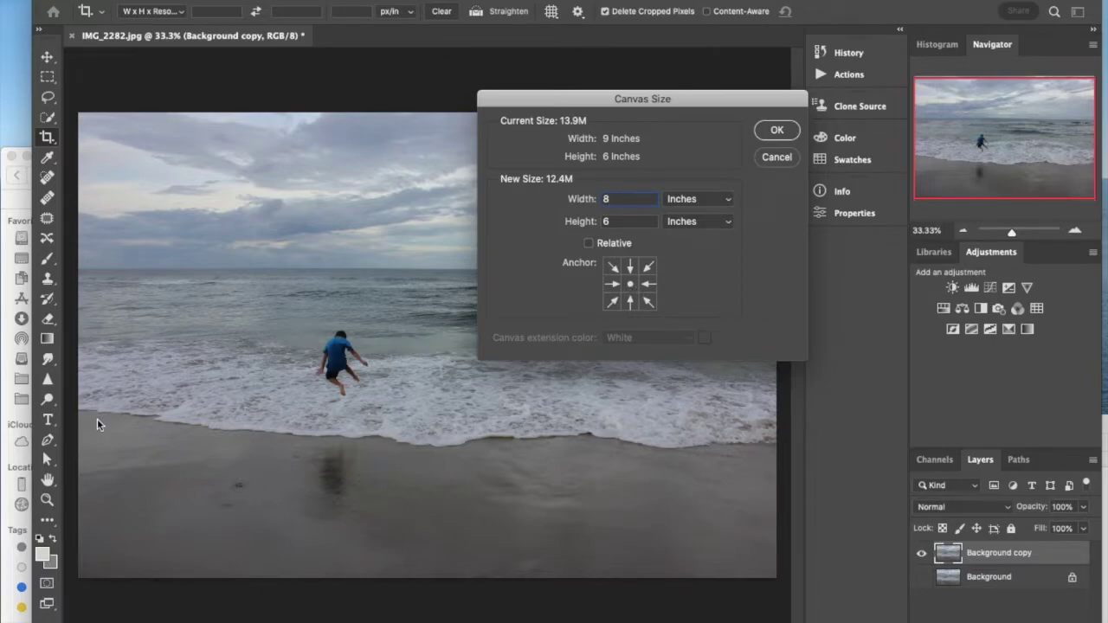
Anchor the canvas on the right side and apply it, accepting the clipping warning.
{"action": "left_click", "coordinate": [613, 286]}
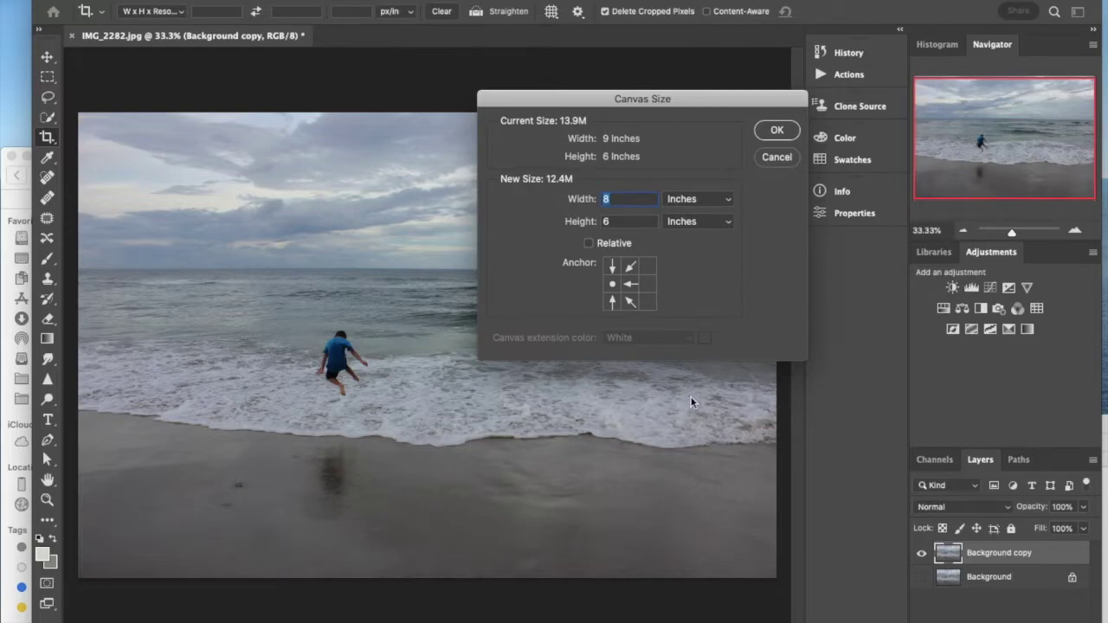
{"action": "left_click", "coordinate": [649, 285]}
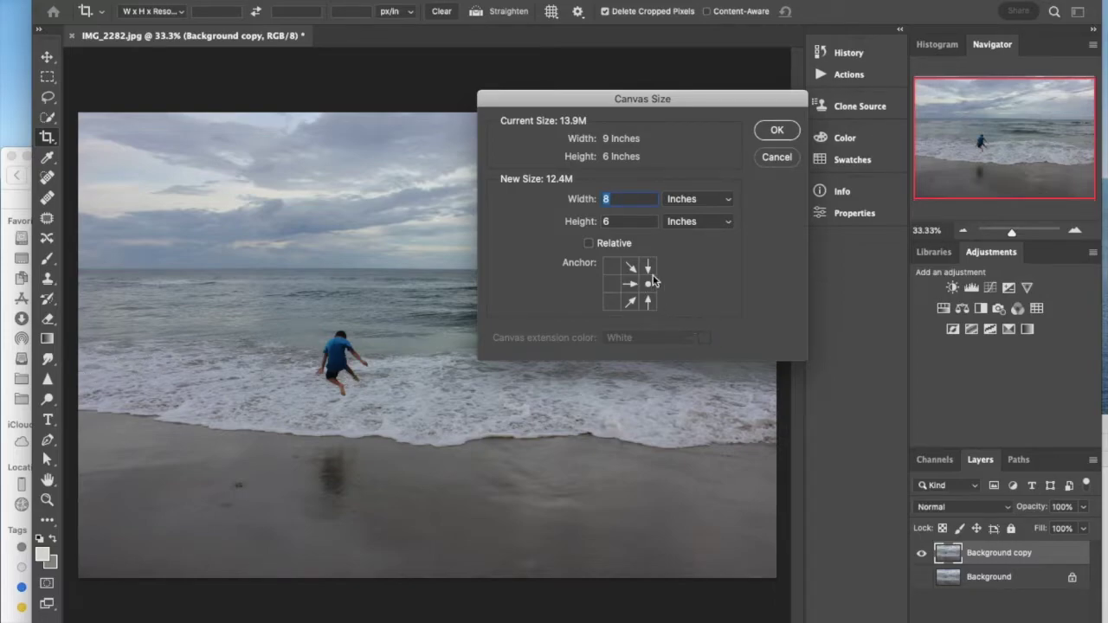
{"action": "left_click", "coordinate": [778, 129]}
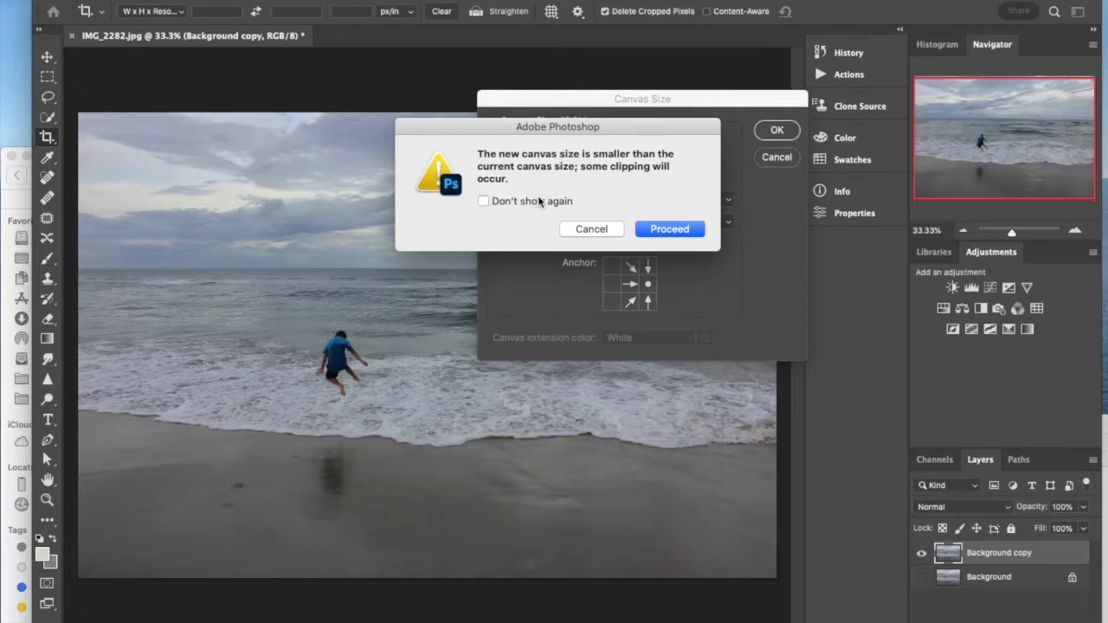
{"action": "left_click", "coordinate": [674, 229]}
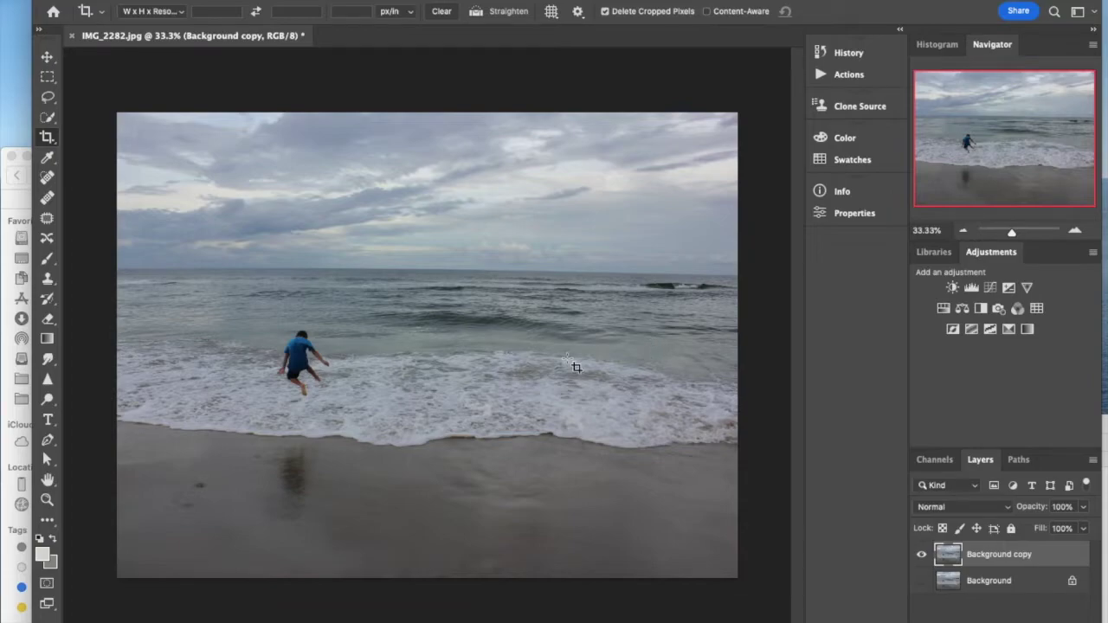
Switch to the Crop tool for a new crop around the 8 × 6 inch photo.
{"action": "left_click", "coordinate": [49, 140]}
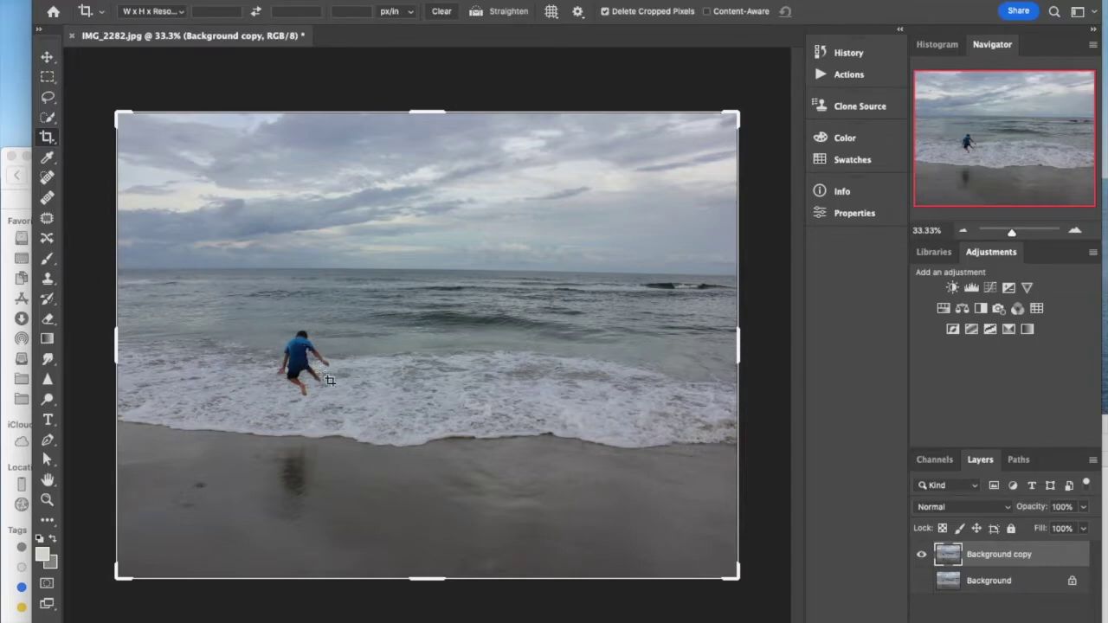
Tighten the crop from the lower-right corner and shift the photo to frame the boy and waves.
{"action": "left_click_drag", "start_coordinate": [741, 339], "coordinate": [741, 343]}
{"action": "left_click", "coordinate": [741, 342]}
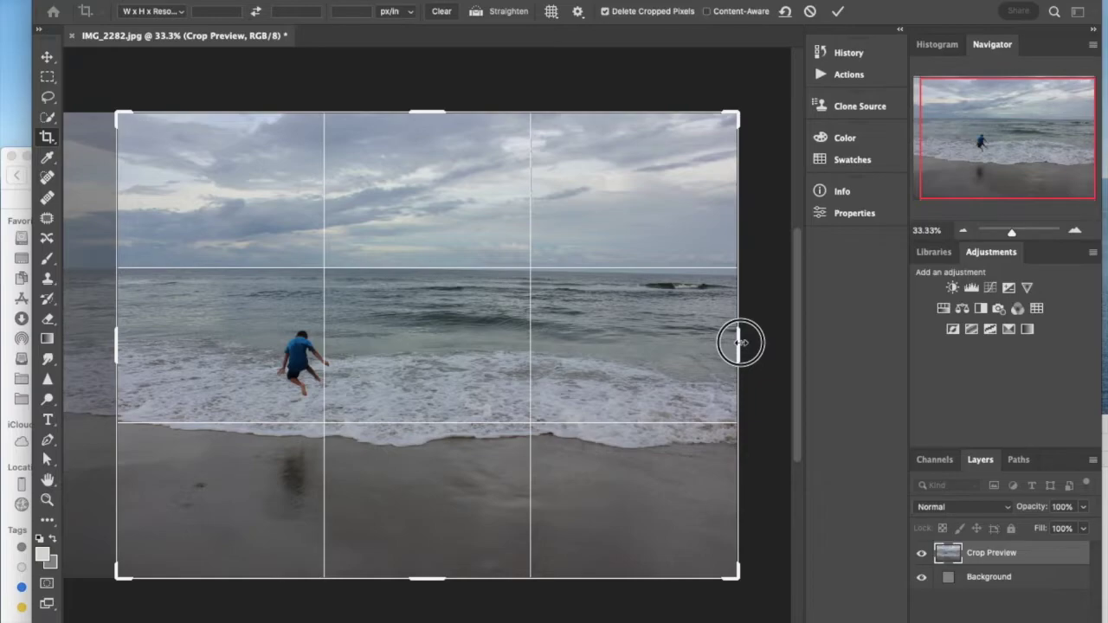
{"action": "left_click_drag", "start_coordinate": [741, 343], "coordinate": [741, 343]}
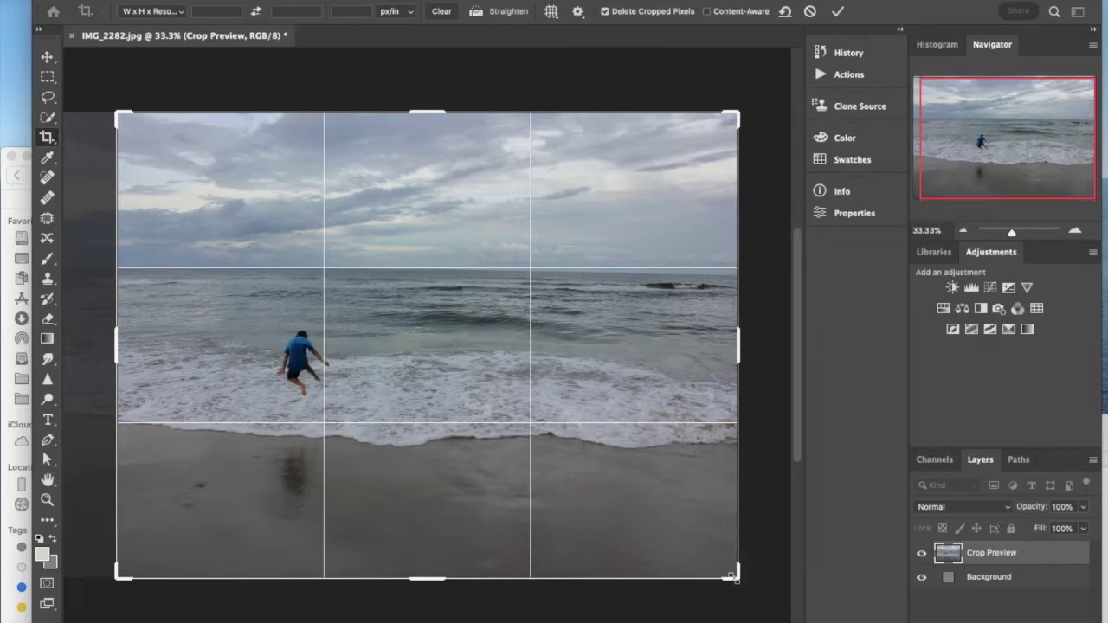
{"action": "mouse_move", "coordinate": [740, 581]}
{"action": "left_mouse_down"}
{"action": "mouse_move", "coordinate": [710, 556]}
{"action": "mouse_move", "coordinate": [738, 575]}
{"action": "left_mouse_up"}
{"action": "left_click_drag", "start_coordinate": [738, 576], "coordinate": [676, 522]}
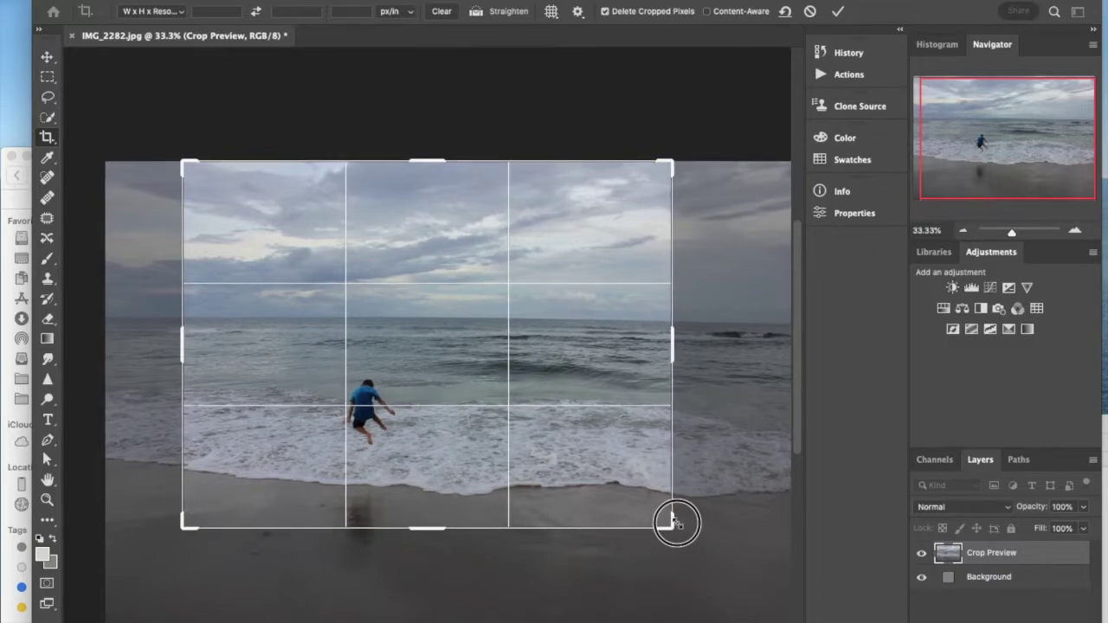
{"action": "left_click_drag", "start_coordinate": [676, 523], "coordinate": [676, 523]}
{"action": "left_click_drag", "start_coordinate": [529, 420], "coordinate": [514, 398]}
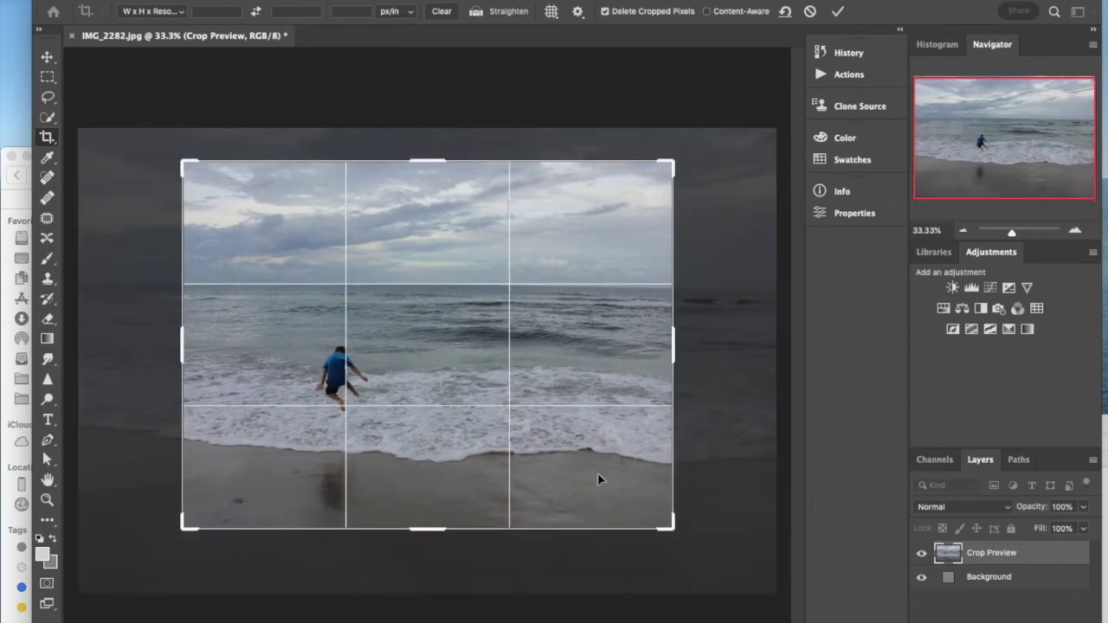
{"action": "left_click_drag", "start_coordinate": [606, 478], "coordinate": [603, 464]}
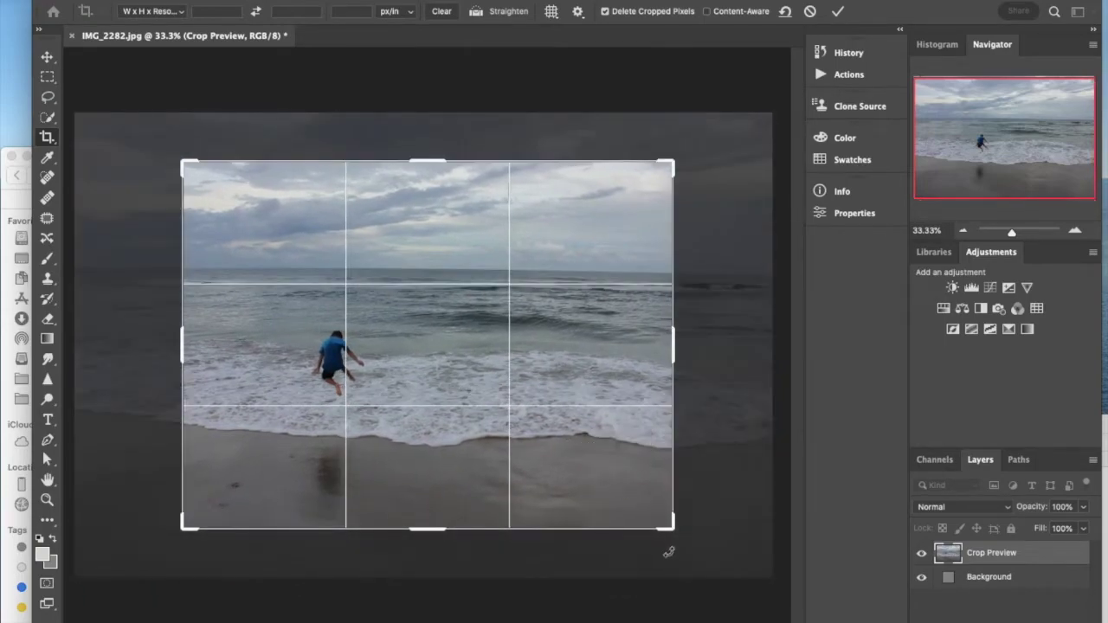
{"action": "left_click_drag", "start_coordinate": [667, 525], "coordinate": [636, 499]}
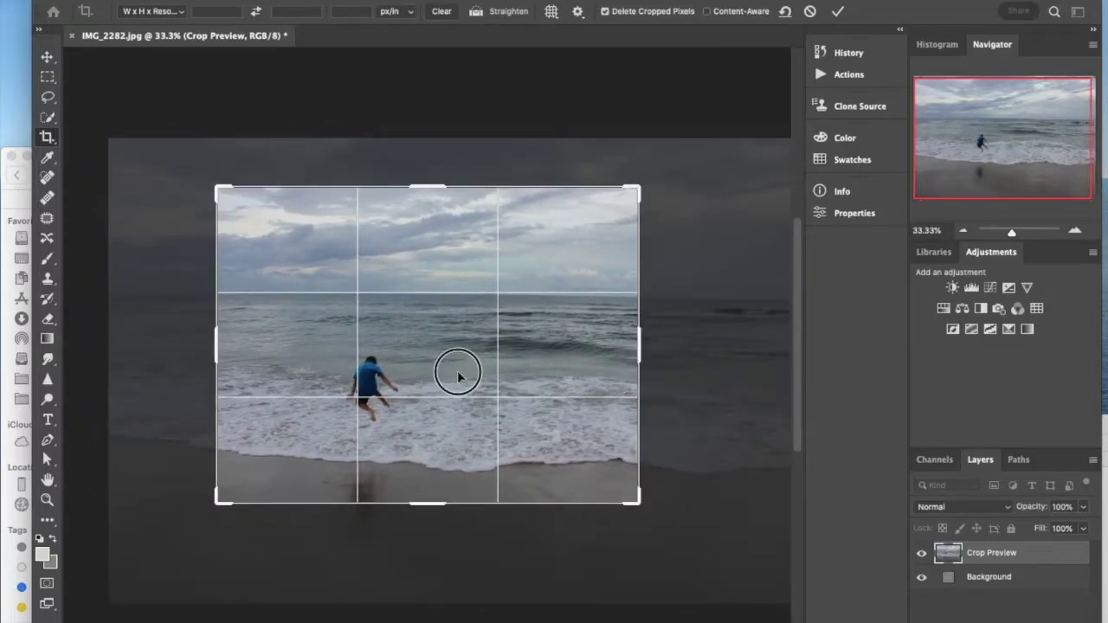
{"action": "mouse_move", "coordinate": [458, 375]}
{"action": "left_mouse_down"}
{"action": "mouse_move", "coordinate": [447, 378]}
{"action": "mouse_move", "coordinate": [447, 367]}
{"action": "left_mouse_up"}
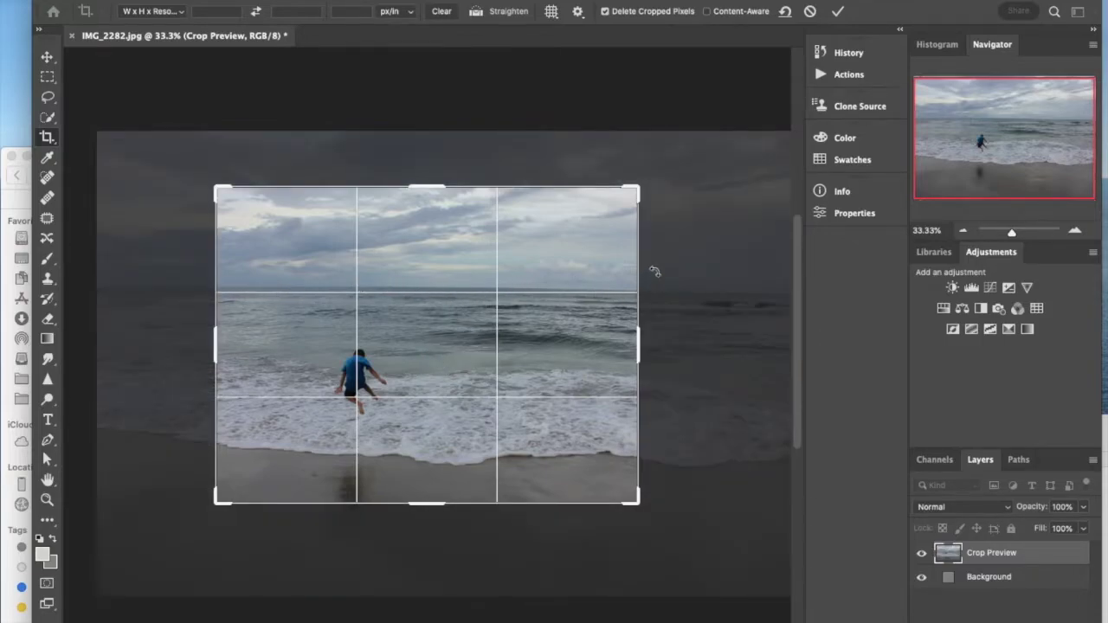
Rotate the crop -1.0° to level the horizon and commit it.
{"action": "left_click_drag", "start_coordinate": [647, 177], "coordinate": [650, 174]}
{"action": "mouse_move", "coordinate": [652, 174]}
{"action": "left_mouse_down"}
{"action": "mouse_move", "coordinate": [704, 269]}
{"action": "mouse_move", "coordinate": [660, 167]}
{"action": "left_mouse_up"}
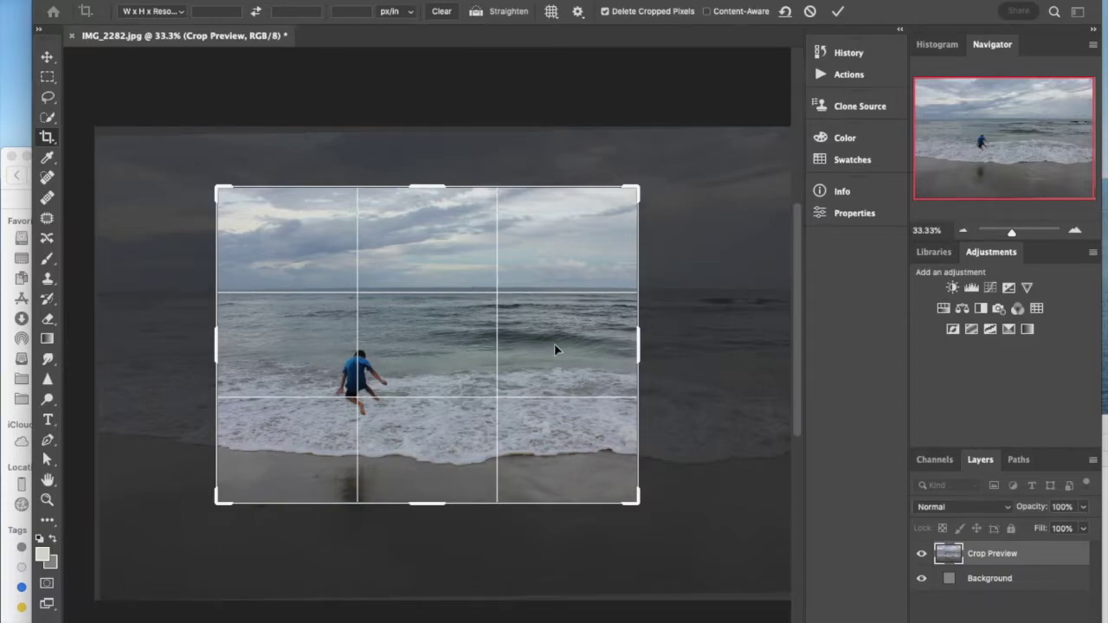
{"action": "left_click_drag", "start_coordinate": [555, 349], "coordinate": [555, 349]}
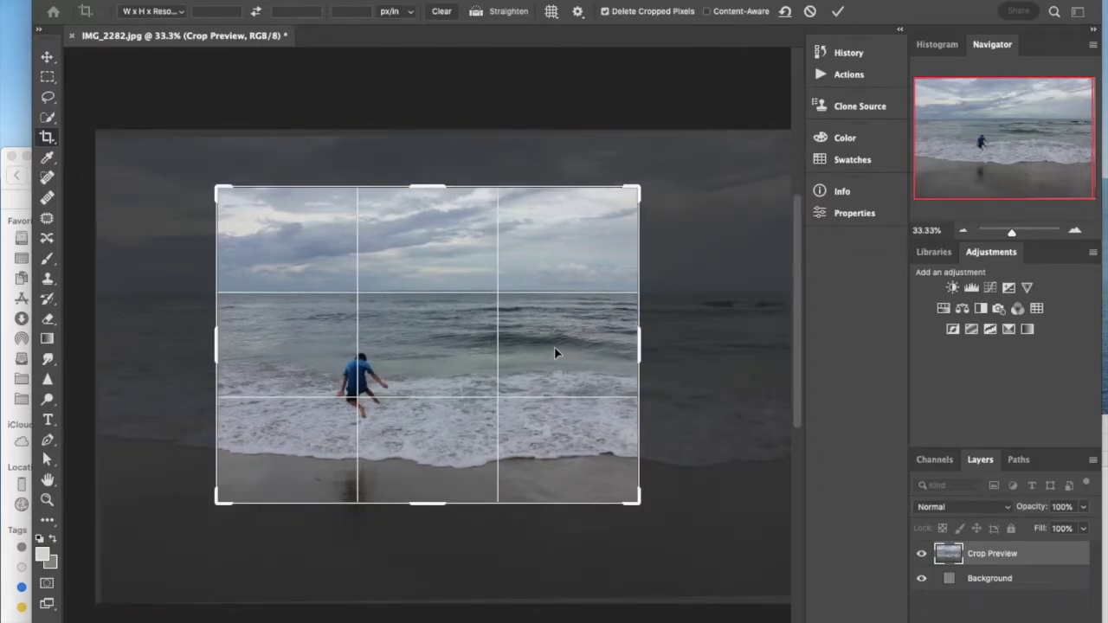
{"action": "key", "text": "Return"}
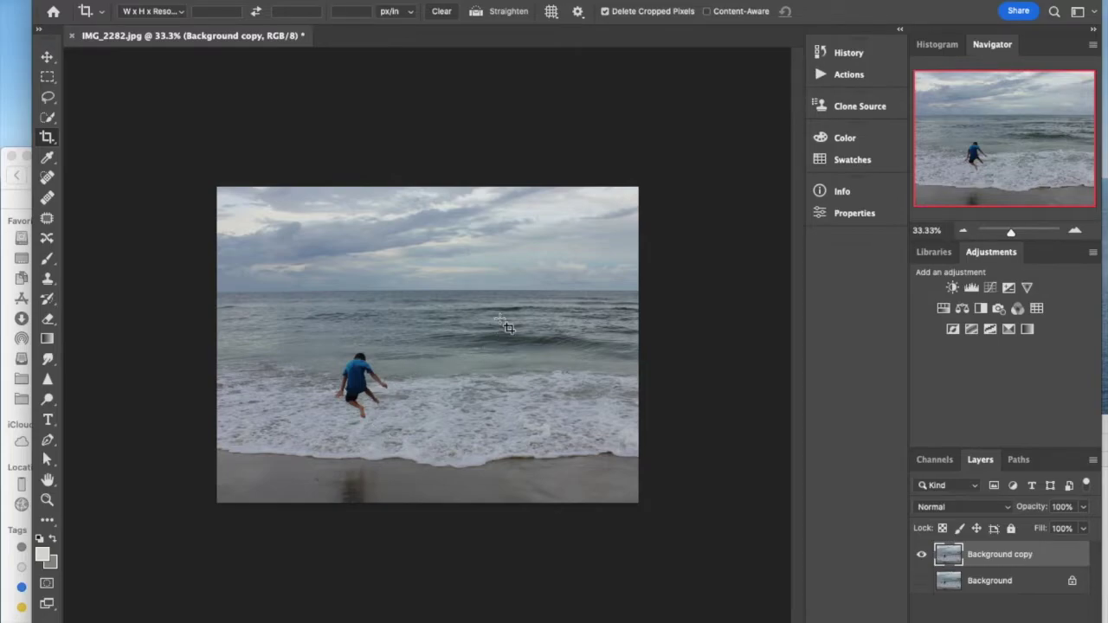
Resample the cropped photo to 8 inches wide, 2400 × 1800 px at 300 Pixels/Inch.
{"action": "left_click", "coordinate": [857, 213]}
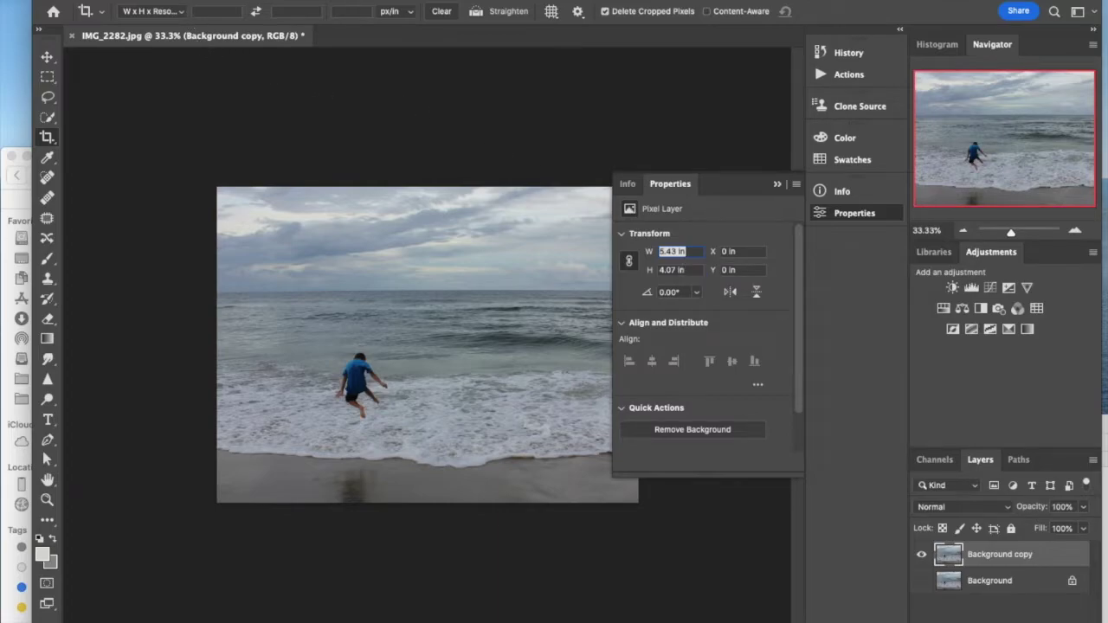
{"action": "left_click", "coordinate": [202, 3]}
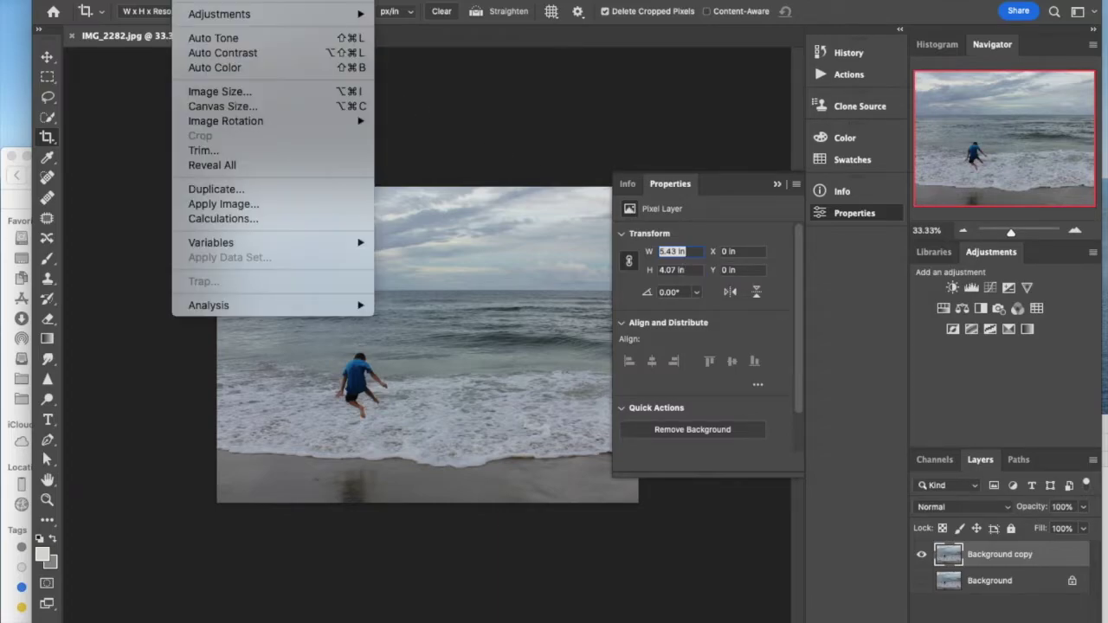
{"action": "left_click", "coordinate": [211, 91]}
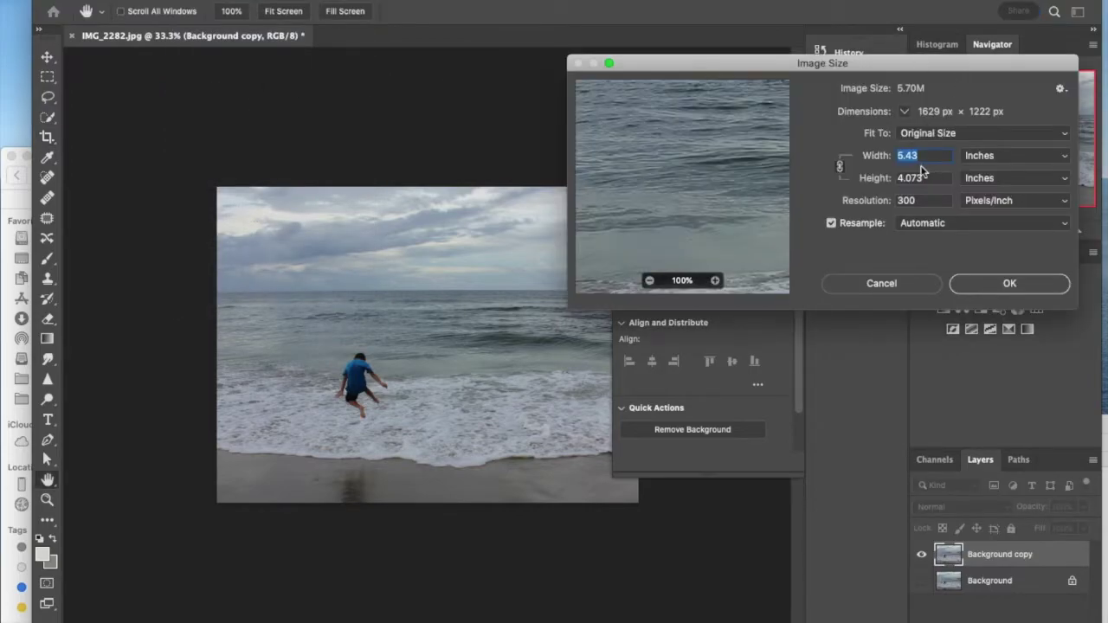
{"action": "type", "text": "8"}
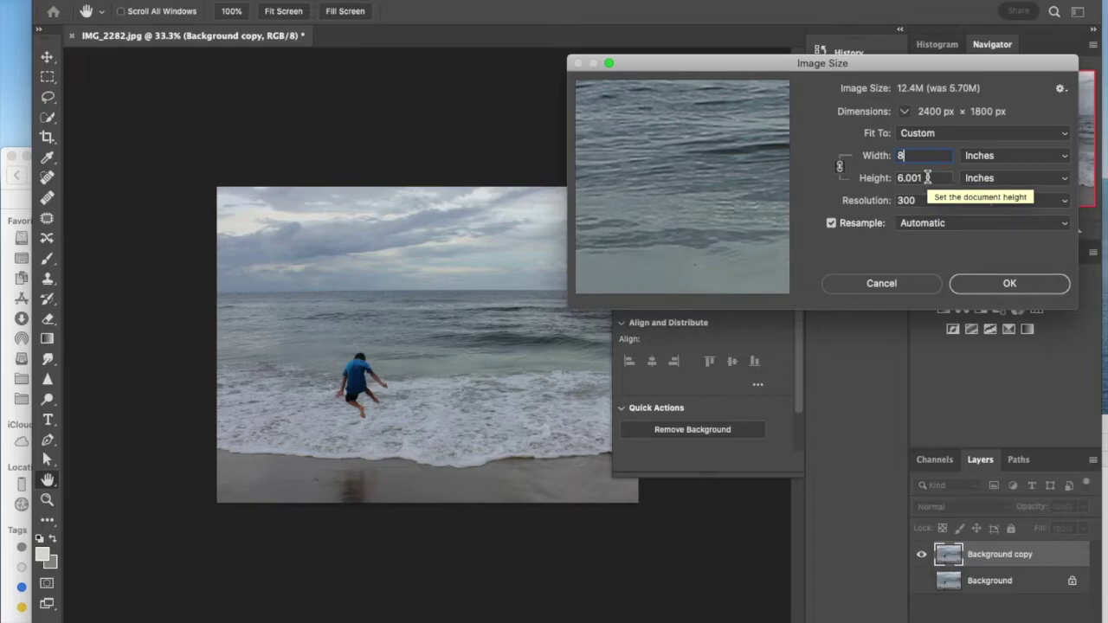
{"action": "left_click", "coordinate": [1036, 290]}
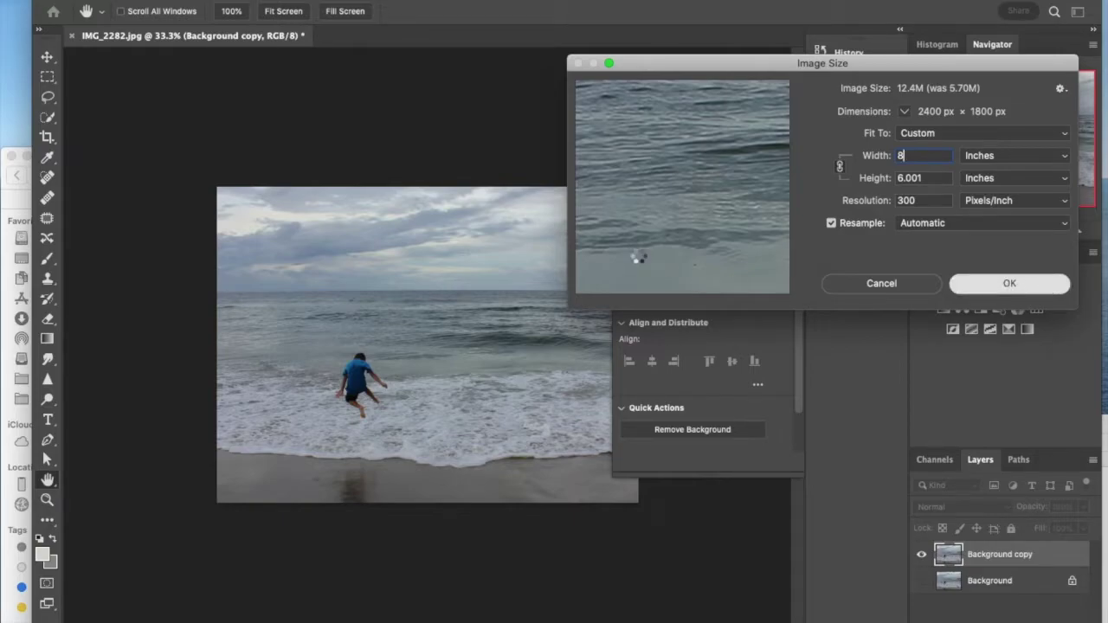
{"action": "key", "text": "c"}
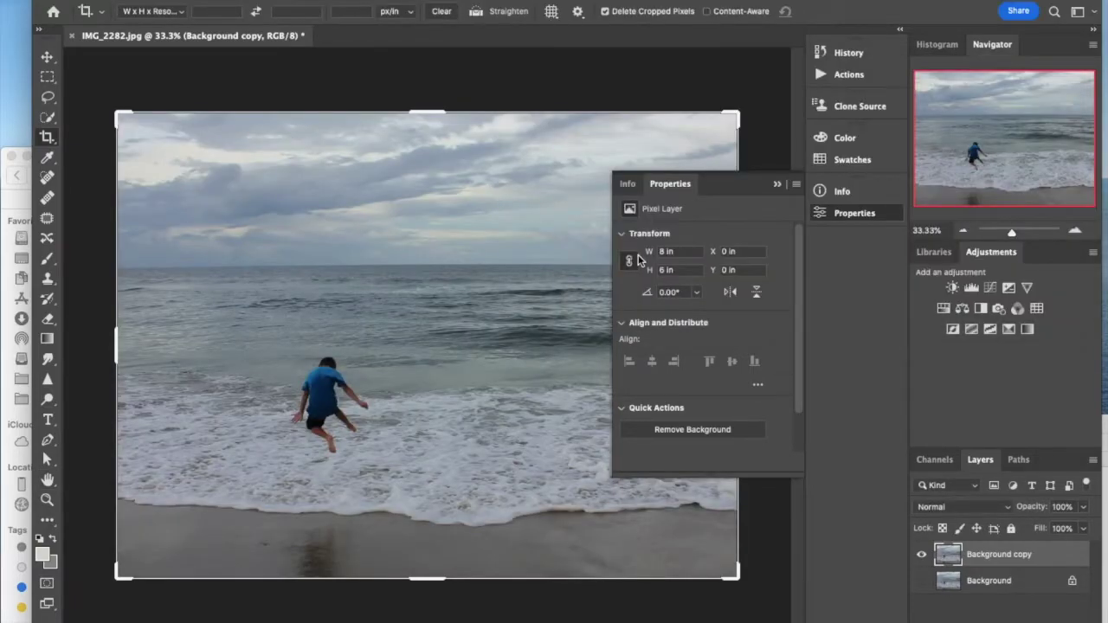
Verify in Properties that the layer measures 8 × 6 inches, then compare with the requirements PDF.
{"action": "left_click", "coordinate": [776, 183]}
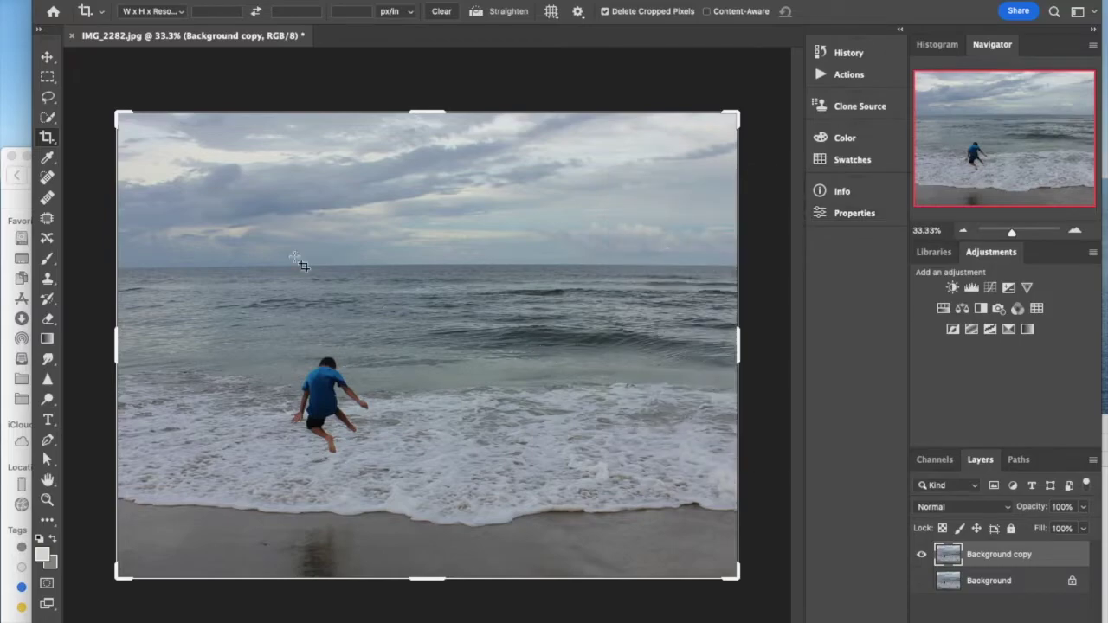
{"action": "key", "text": "m"}
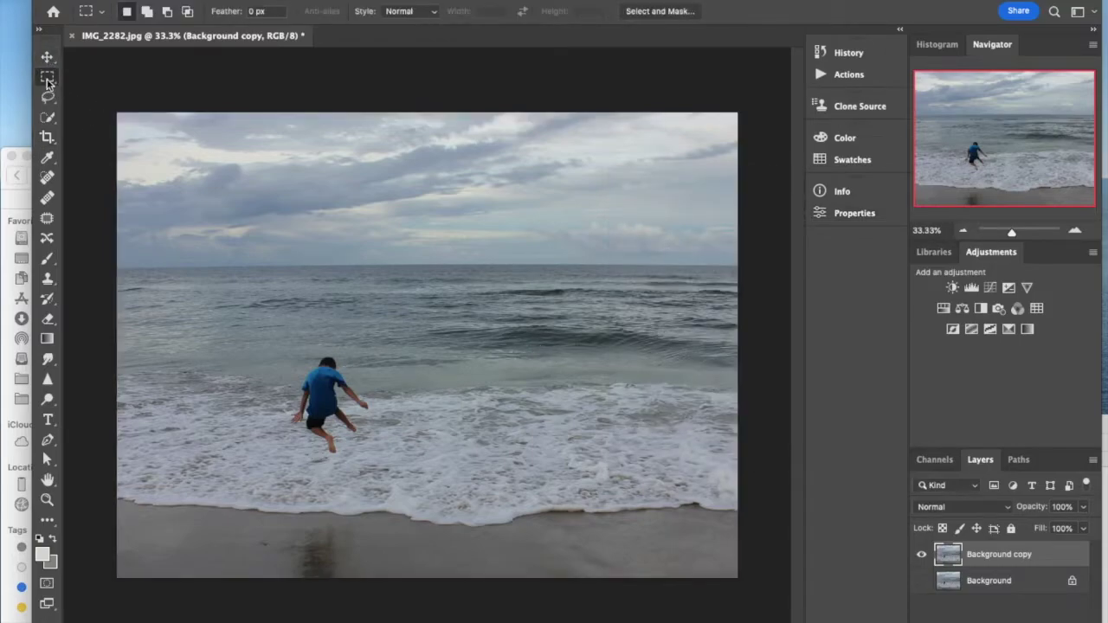
{"action": "left_click", "coordinate": [855, 213]}
{"action": "left_click", "coordinate": [663, 252]}
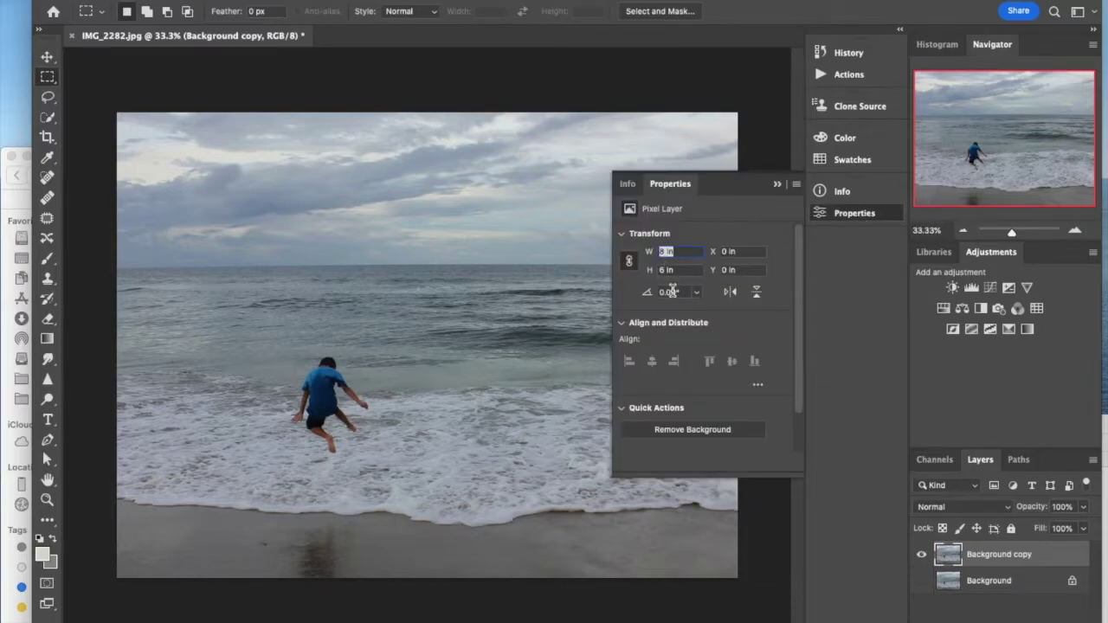
{"action": "left_click", "coordinate": [776, 183]}
{"action": "left_click", "coordinate": [1104, 437]}
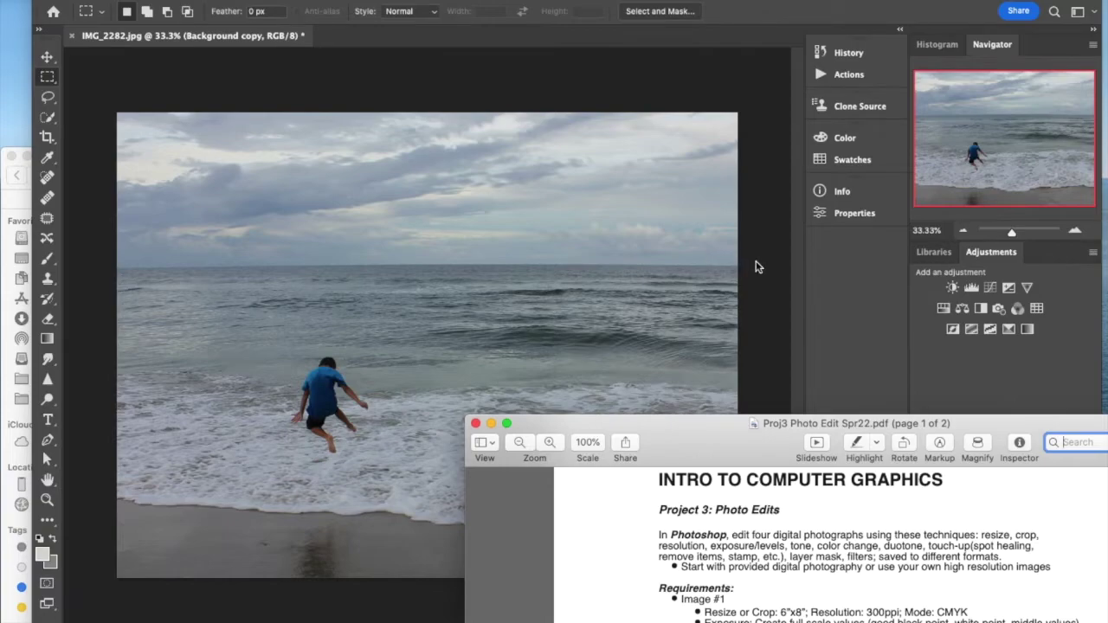
{"action": "left_click", "coordinate": [758, 264]}
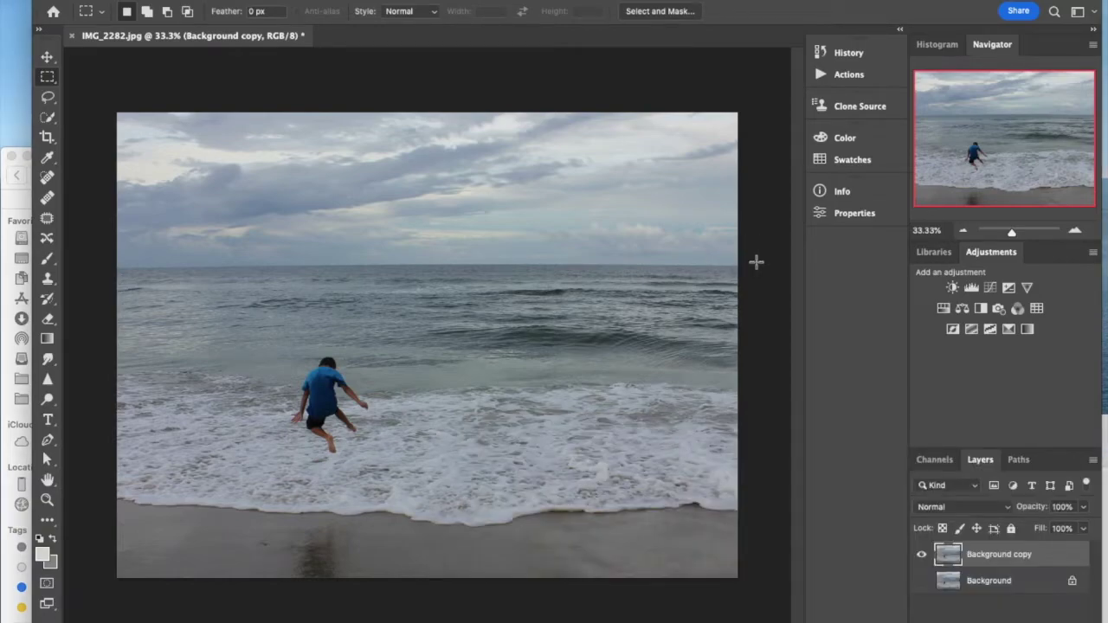
Browse the Image > Adjustments menu without choosing a command.
{"action": "left_click", "coordinate": [190, 0]}
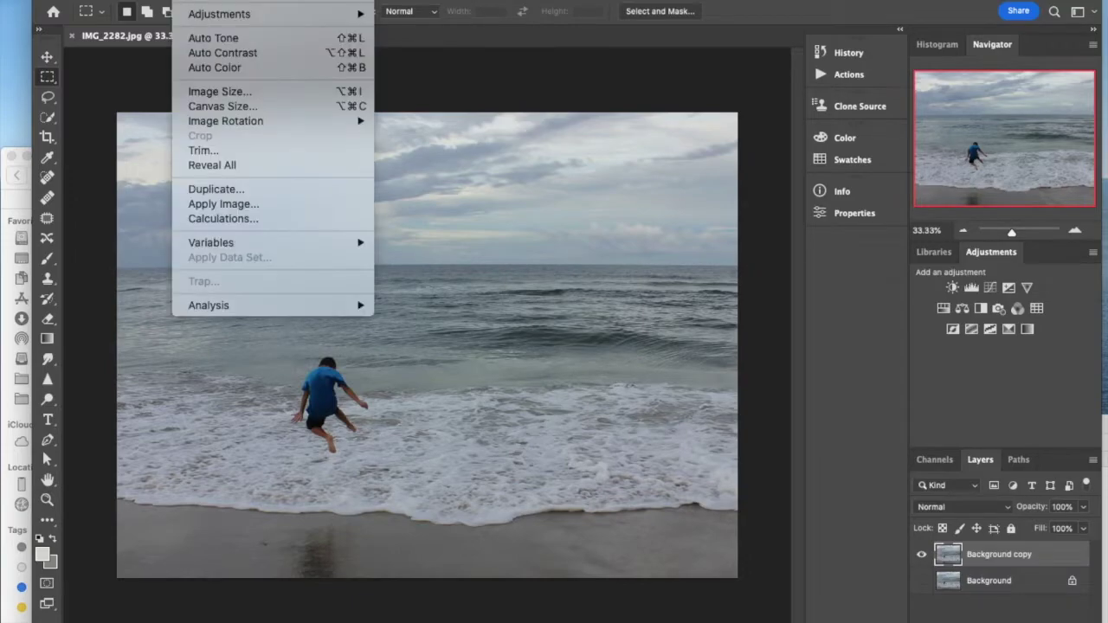
{"action": "mouse_move", "coordinate": [214, 15]}
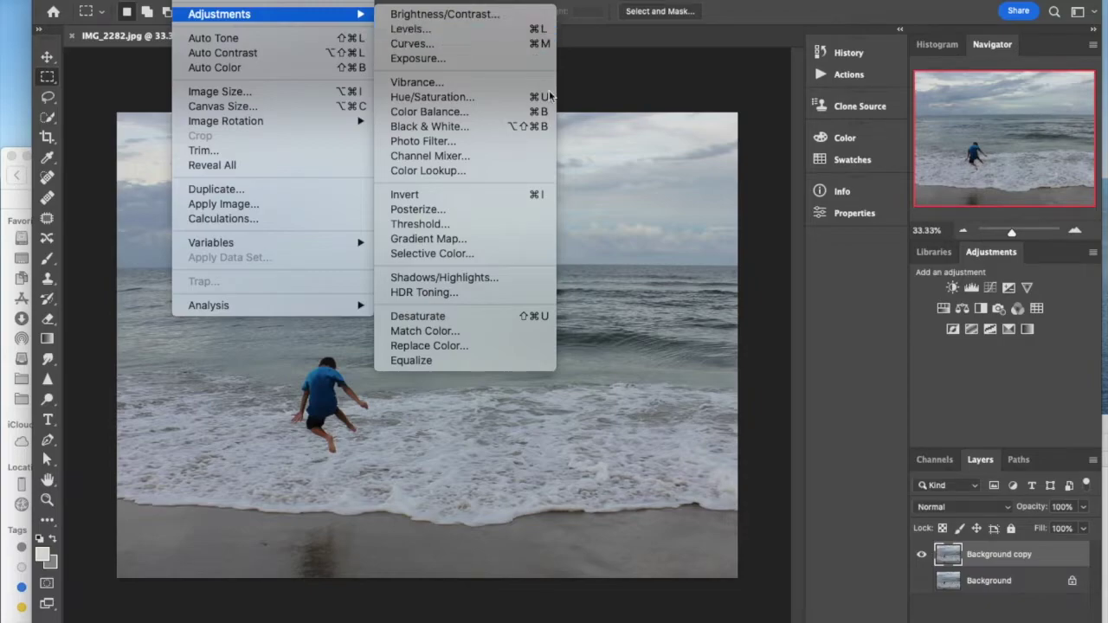
{"action": "left_click", "coordinate": [757, 284]}
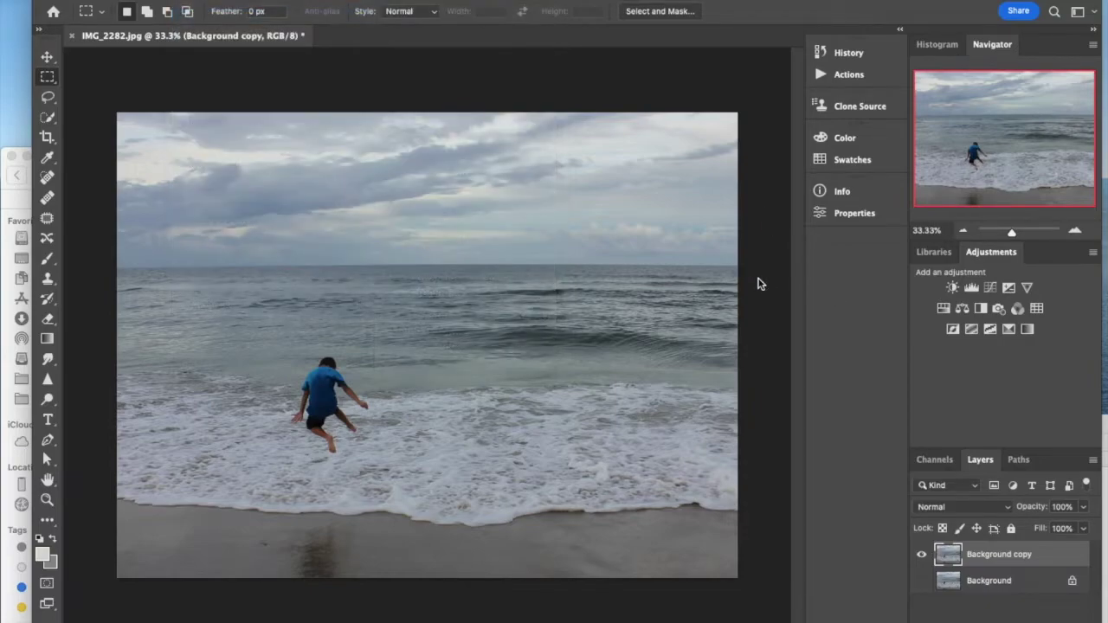
Open Levels beside the canvas and drag the black input to 104.
{"action": "key", "text": "i"}
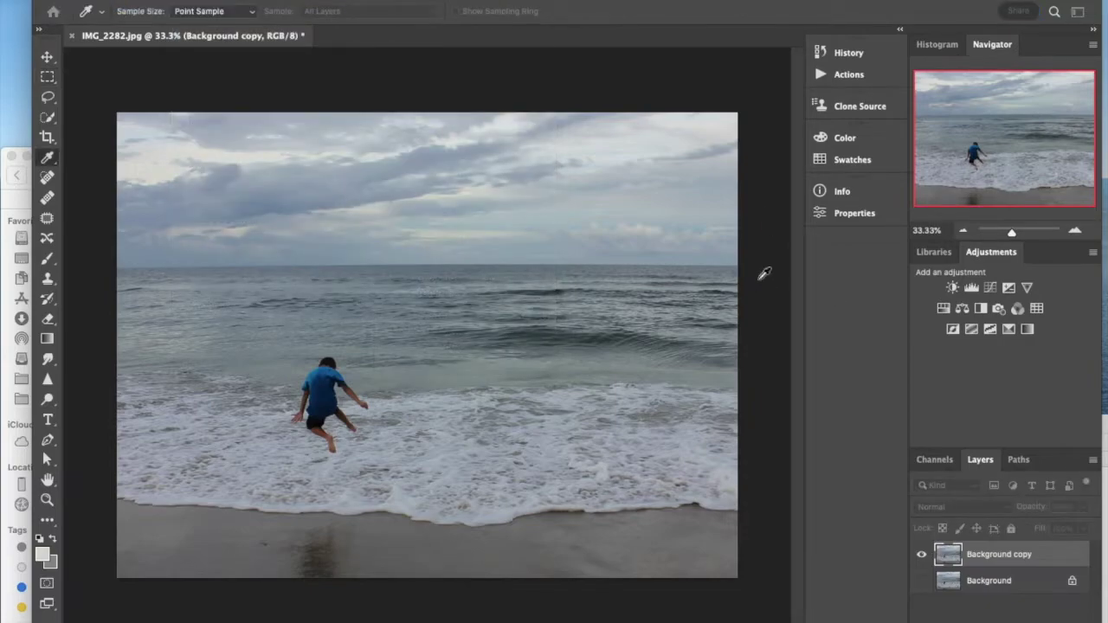
{"action": "key", "text": "ctrl+l"}
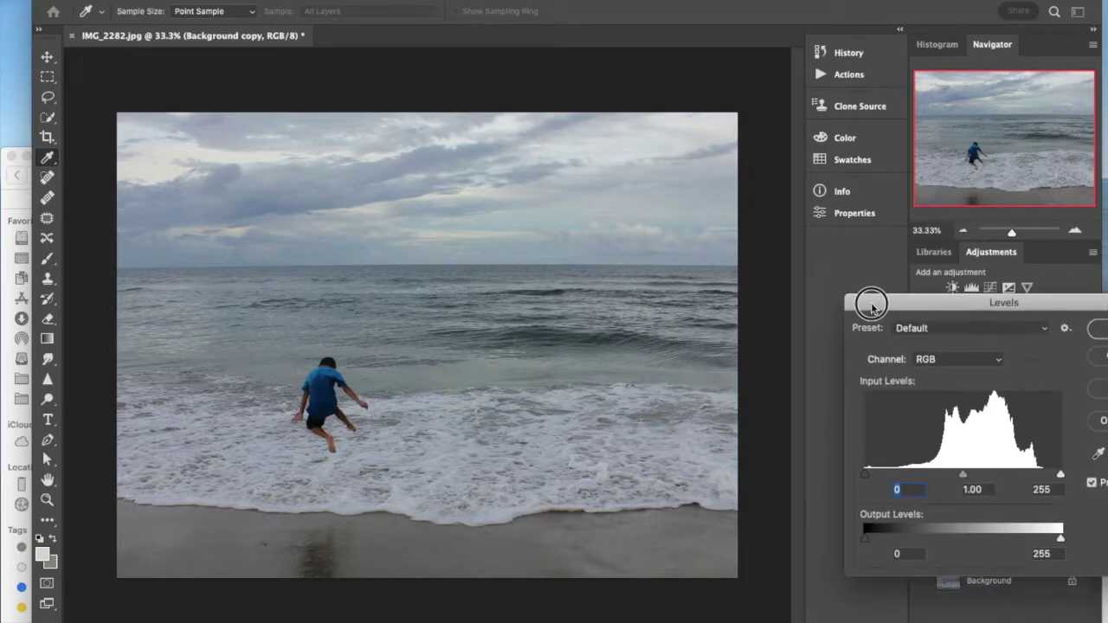
{"action": "left_click_drag", "start_coordinate": [866, 297], "coordinate": [786, 122]}
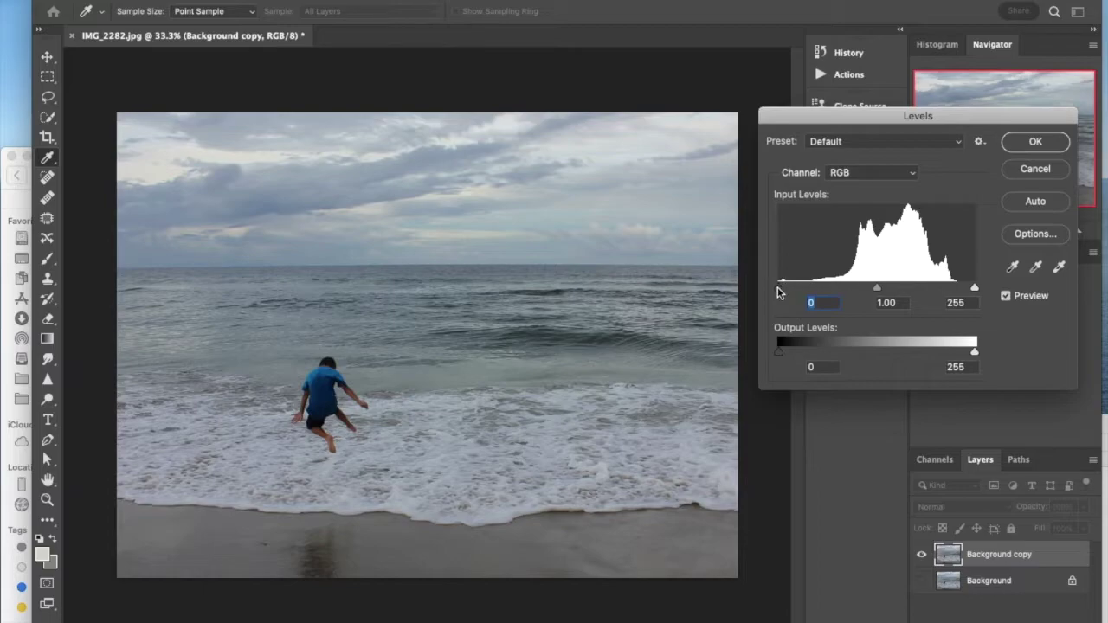
{"action": "left_click_drag", "start_coordinate": [779, 288], "coordinate": [856, 290]}
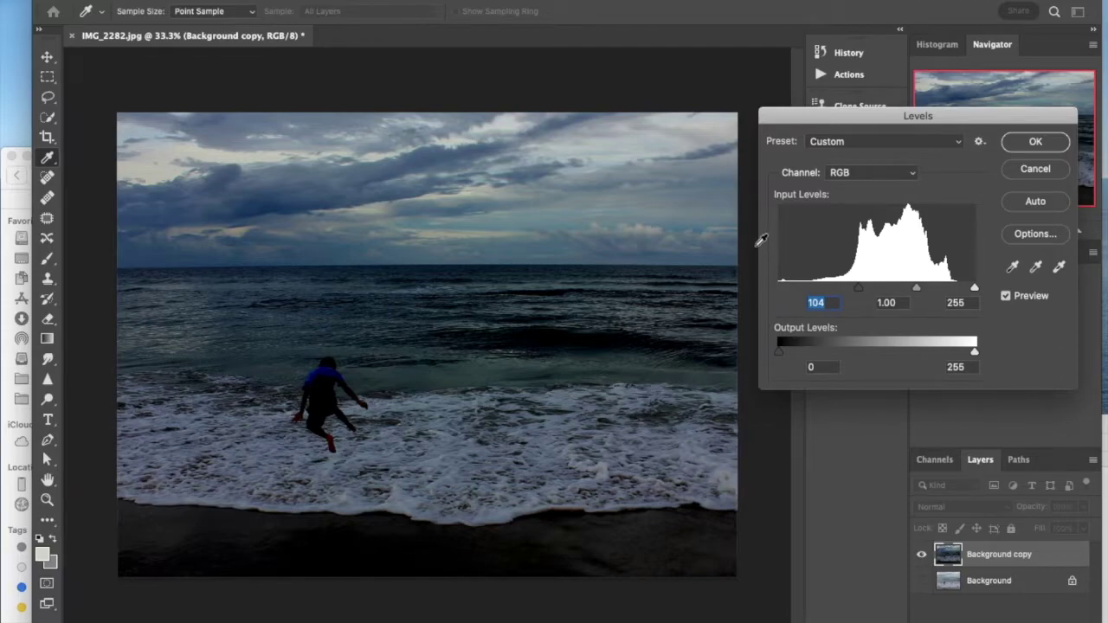
{"action": "left_click_drag", "start_coordinate": [857, 287], "coordinate": [707, 276]}
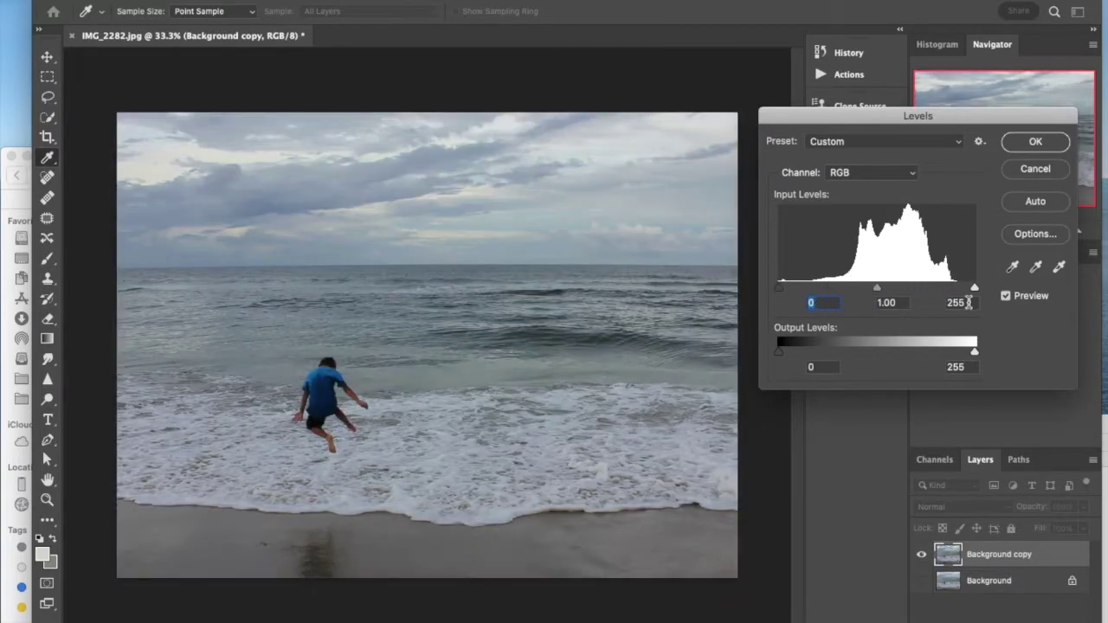
{"action": "left_click_drag", "start_coordinate": [974, 291], "coordinate": [889, 289]}
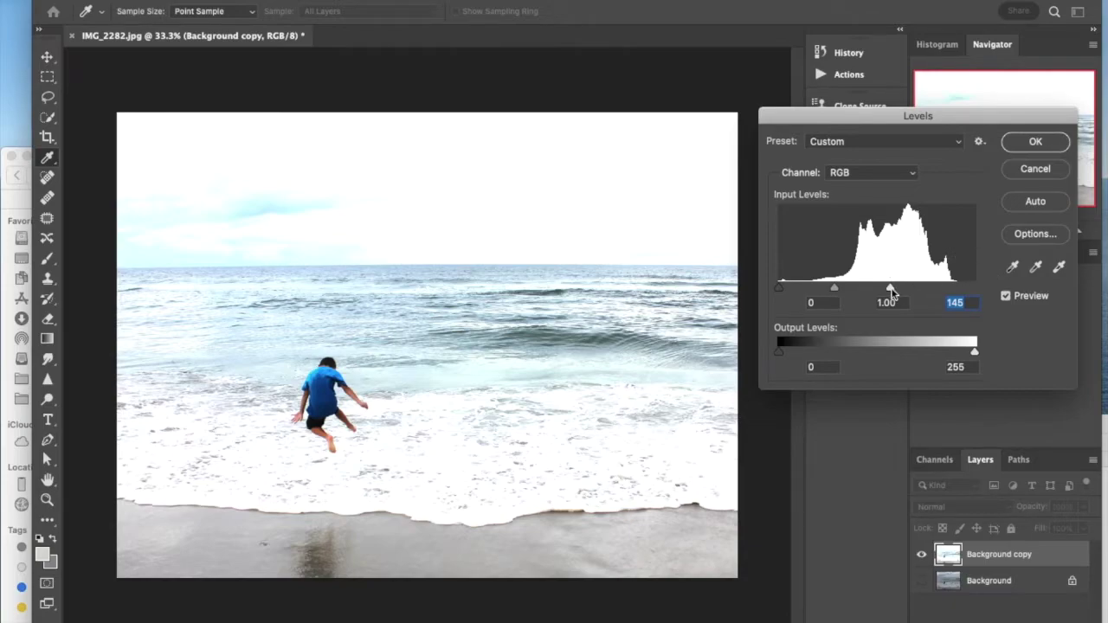
{"action": "left_click_drag", "start_coordinate": [892, 292], "coordinate": [993, 284]}
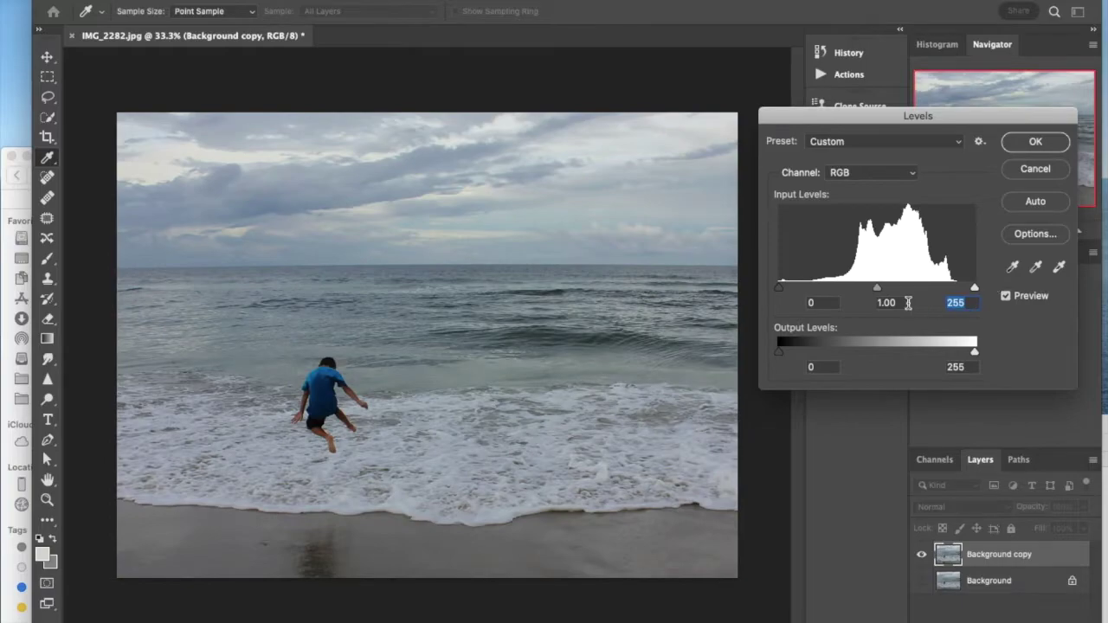
{"action": "mouse_move", "coordinate": [880, 292]}
{"action": "left_mouse_down"}
{"action": "mouse_move", "coordinate": [848, 292]}
{"action": "mouse_move", "coordinate": [919, 294]}
{"action": "mouse_move", "coordinate": [848, 294]}
{"action": "mouse_move", "coordinate": [915, 289]}
{"action": "mouse_move", "coordinate": [858, 287]}
{"action": "mouse_move", "coordinate": [887, 293]}
{"action": "mouse_move", "coordinate": [871, 289]}
{"action": "mouse_move", "coordinate": [881, 301]}
{"action": "left_mouse_up"}
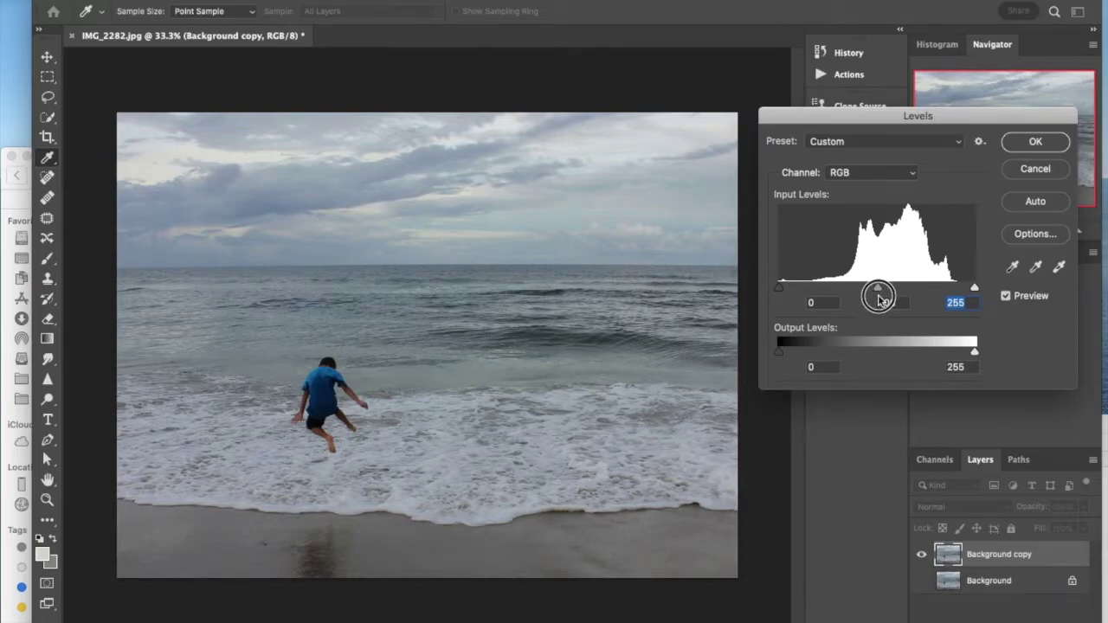
Set the Levels inputs to 63, 1.29 and 219 and apply them to the photo.
{"action": "left_click_drag", "start_coordinate": [881, 299], "coordinate": [878, 300]}
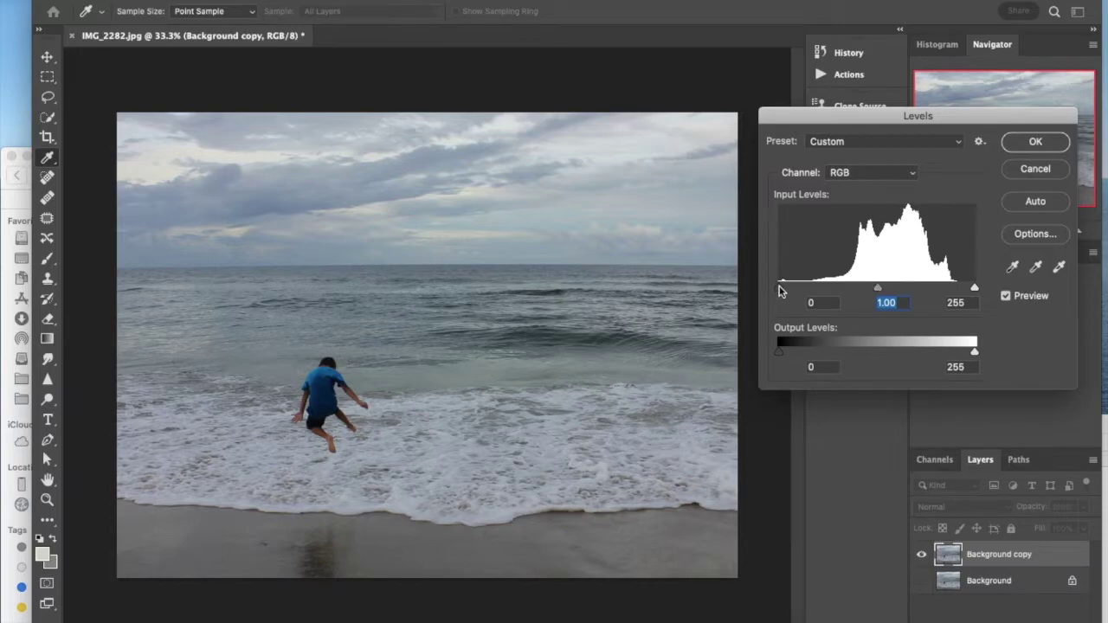
{"action": "left_click_drag", "start_coordinate": [779, 291], "coordinate": [826, 290]}
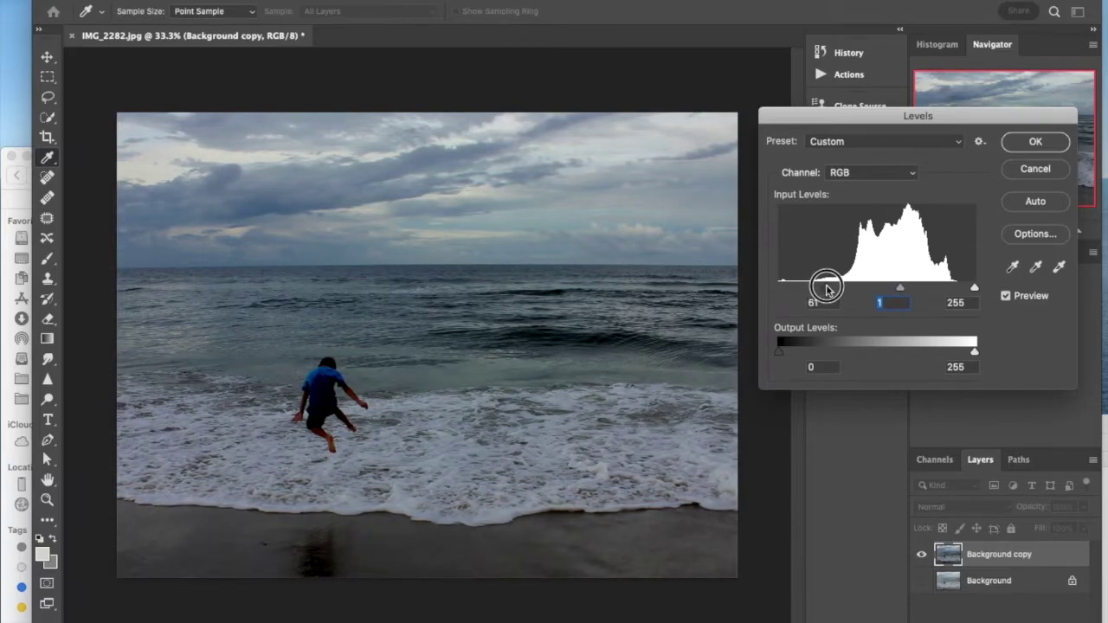
{"action": "mouse_move", "coordinate": [826, 291]}
{"action": "left_mouse_down"}
{"action": "mouse_move", "coordinate": [808, 291]}
{"action": "mouse_move", "coordinate": [829, 289]}
{"action": "left_mouse_up"}
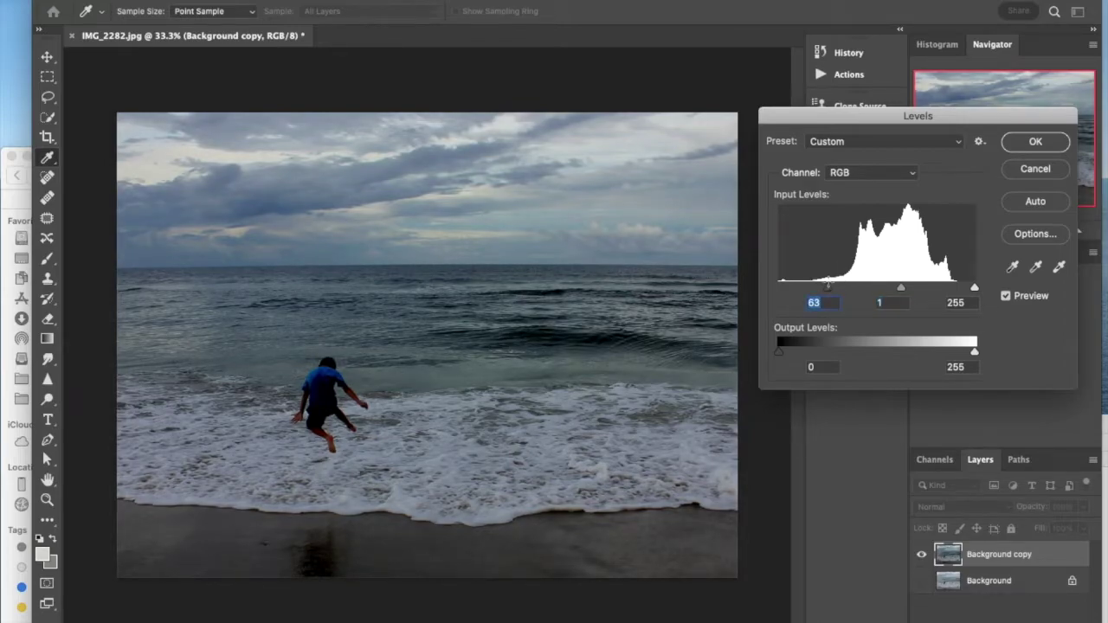
{"action": "left_click", "coordinate": [976, 289]}
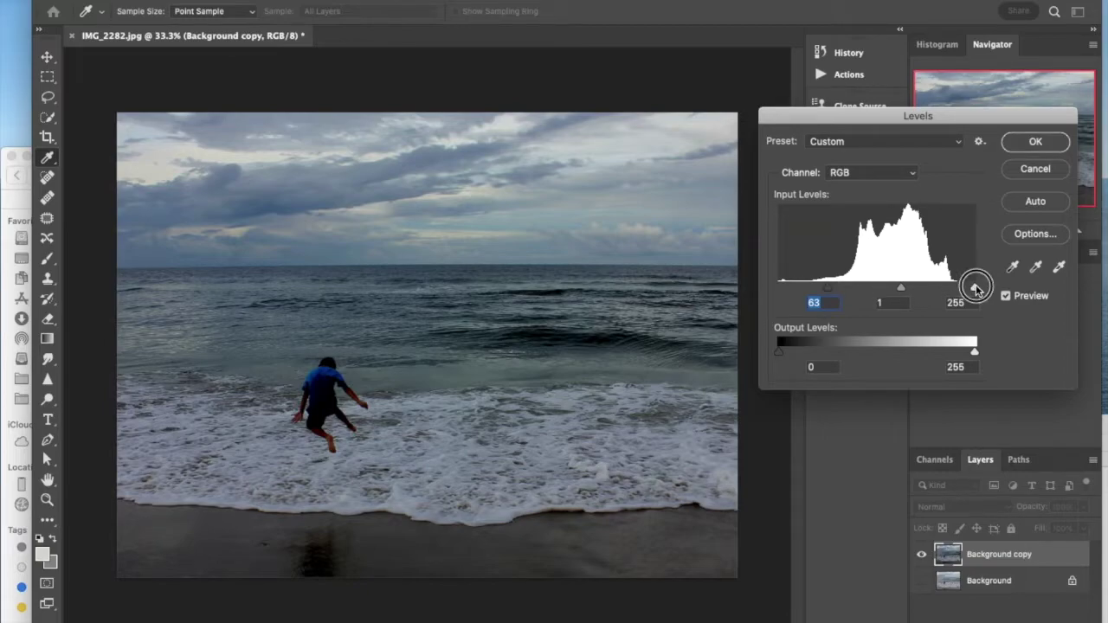
{"action": "left_click_drag", "start_coordinate": [976, 289], "coordinate": [875, 290]}
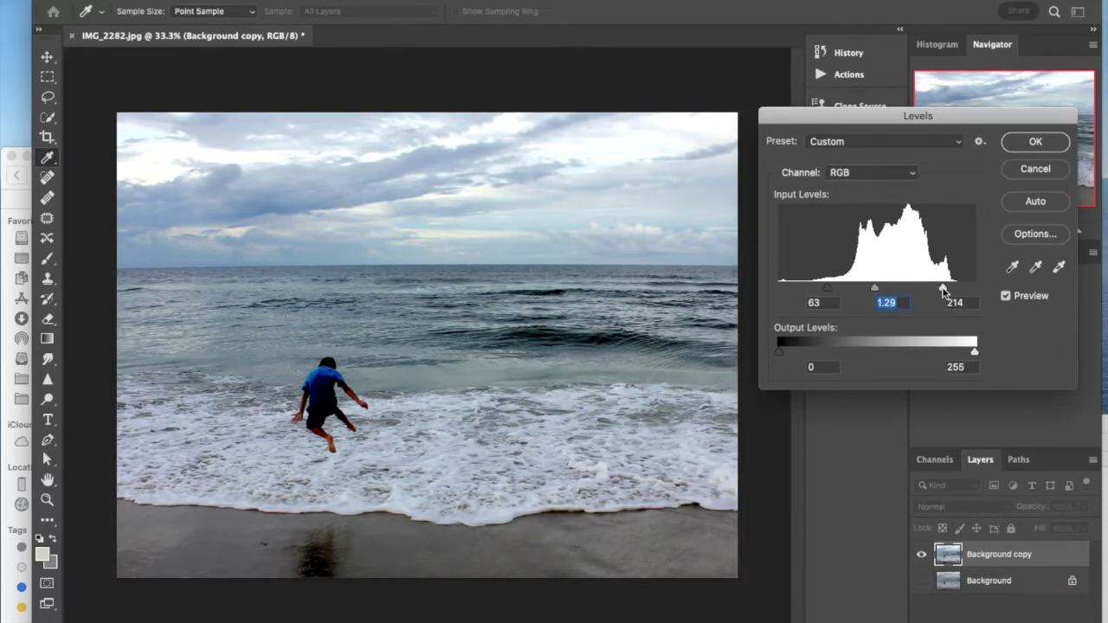
{"action": "mouse_move", "coordinate": [941, 287]}
{"action": "left_mouse_down"}
{"action": "mouse_move", "coordinate": [915, 290]}
{"action": "mouse_move", "coordinate": [948, 290]}
{"action": "left_mouse_up"}
{"action": "left_click", "coordinate": [948, 288]}
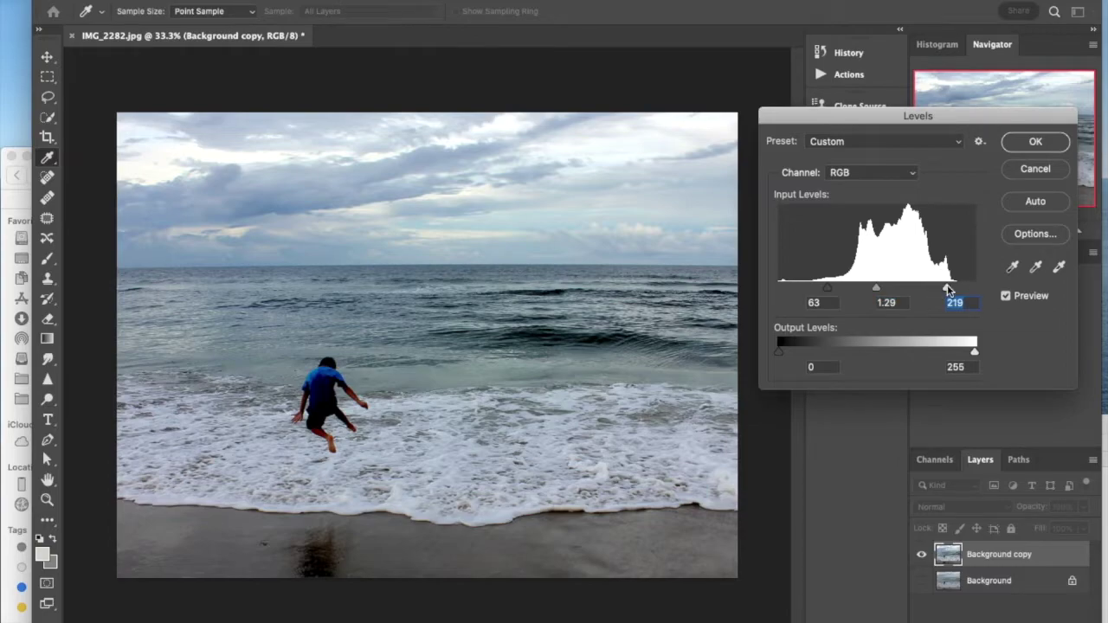
{"action": "left_click", "coordinate": [1035, 141]}
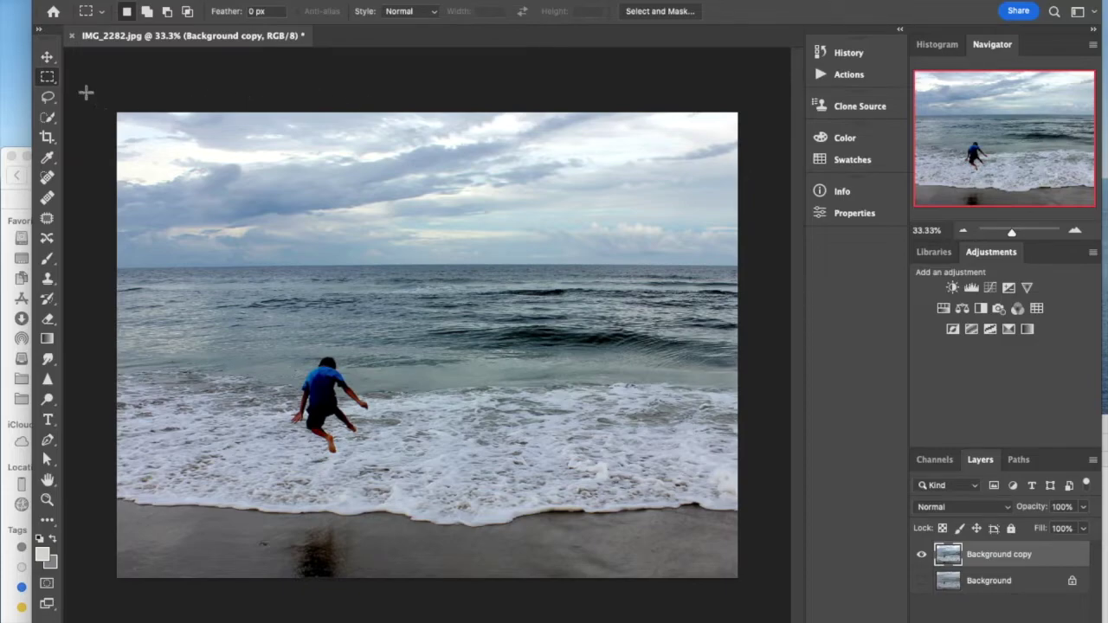
Drag a full-width rectangular marquee from the top-left corner down to the horizon.
{"action": "left_click", "coordinate": [48, 77]}
{"action": "left_click_drag", "start_coordinate": [106, 101], "coordinate": [759, 266]}
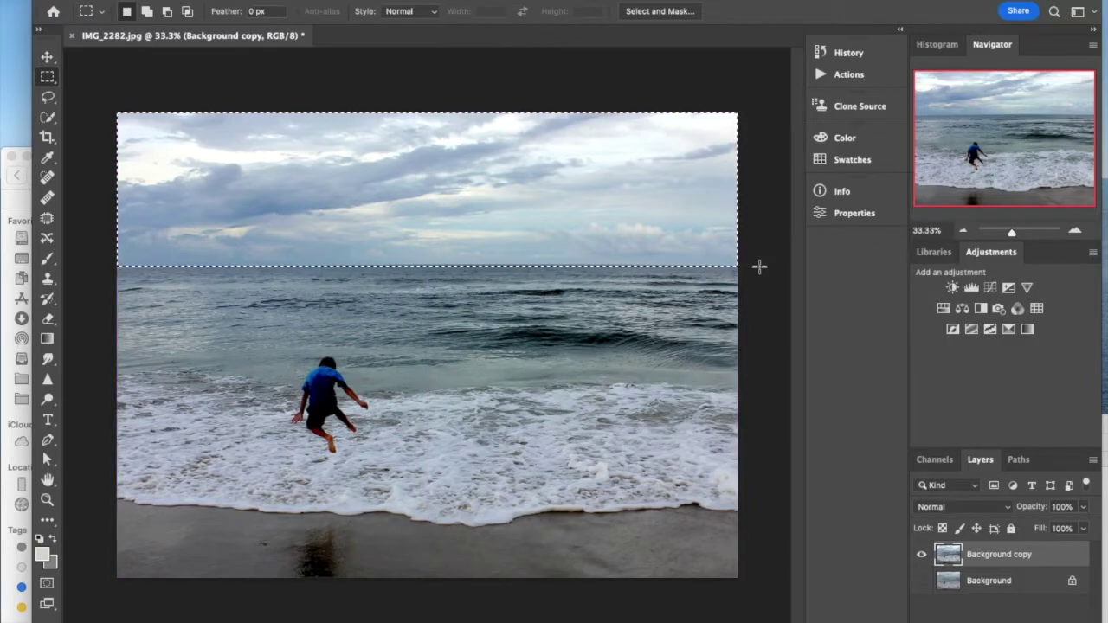
Open Levels for the sky and set its inputs to 89, 1.05 and 255.
{"action": "key", "text": "super+l"}
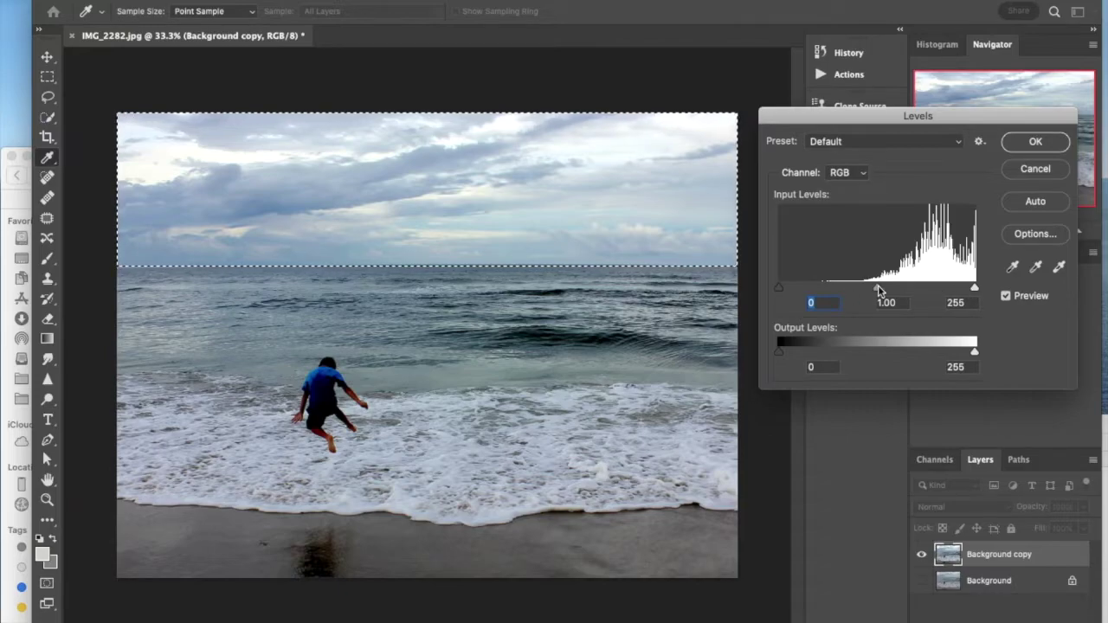
{"action": "left_click_drag", "start_coordinate": [779, 287], "coordinate": [837, 290]}
{"action": "mouse_move", "coordinate": [905, 287]}
{"action": "left_mouse_down"}
{"action": "mouse_move", "coordinate": [919, 292]}
{"action": "mouse_move", "coordinate": [884, 289]}
{"action": "left_mouse_up"}
{"action": "mouse_move", "coordinate": [974, 288]}
{"action": "left_mouse_down"}
{"action": "mouse_move", "coordinate": [958, 290]}
{"action": "mouse_move", "coordinate": [991, 295]}
{"action": "left_mouse_up"}
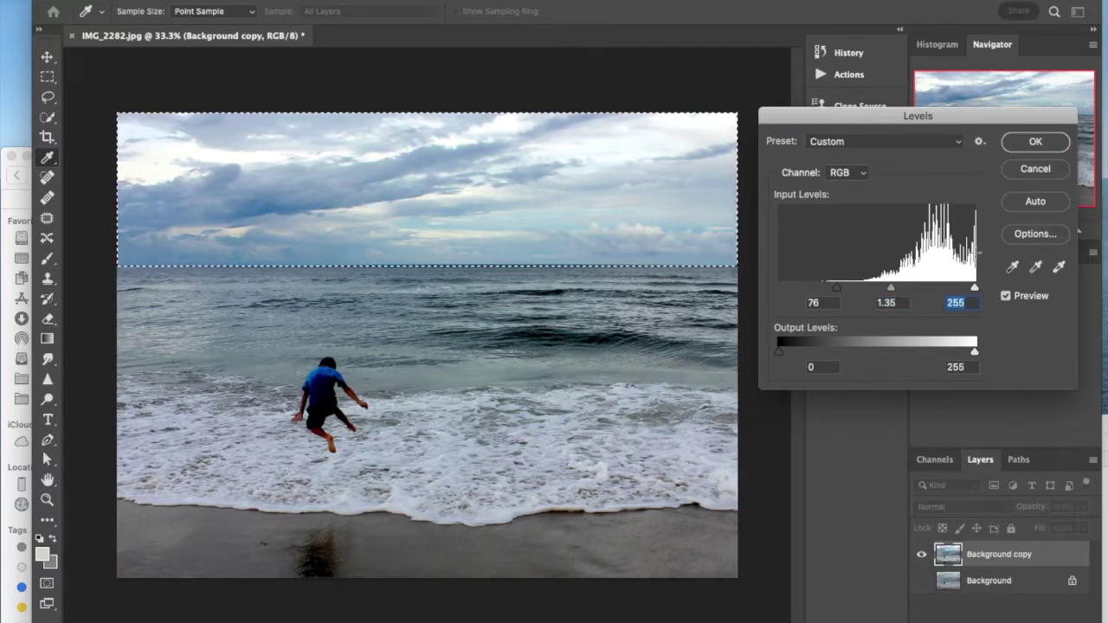
{"action": "left_click_drag", "start_coordinate": [888, 288], "coordinate": [906, 293]}
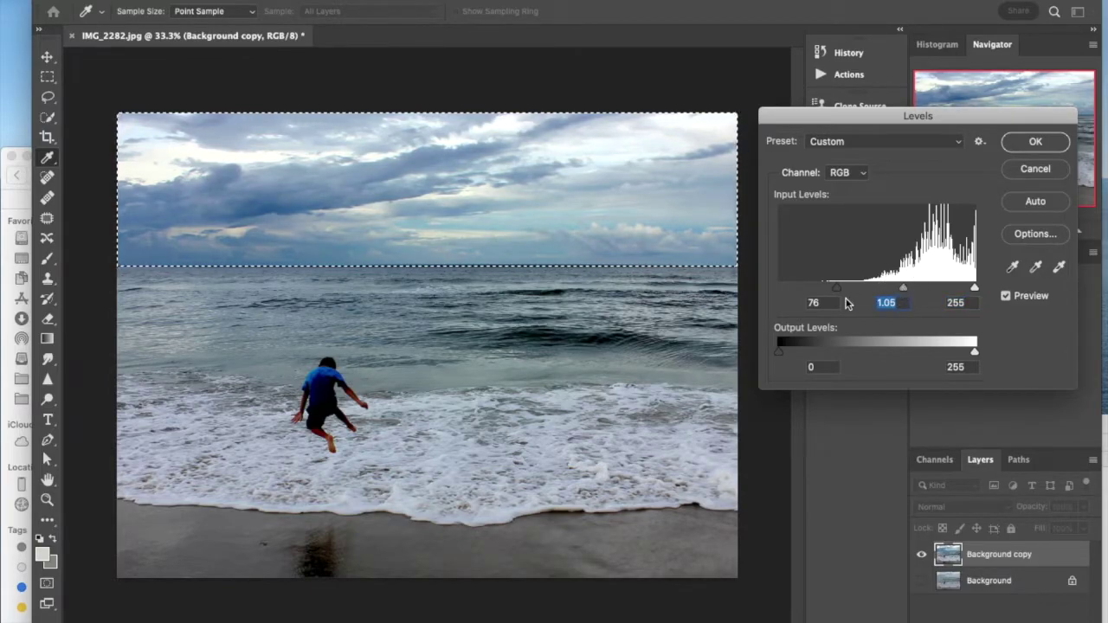
{"action": "left_click_drag", "start_coordinate": [836, 287], "coordinate": [847, 289]}
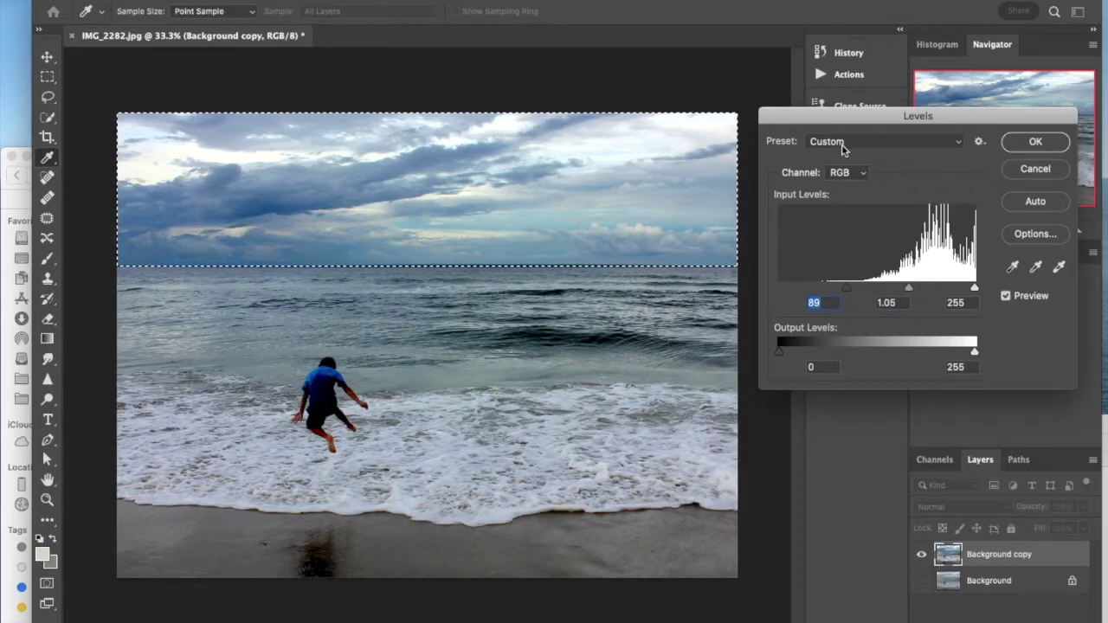
{"action": "left_click", "coordinate": [841, 172]}
Tweak the sky's Blue channel levels, return to RGB and apply the Levels.
{"action": "left_click", "coordinate": [854, 213]}
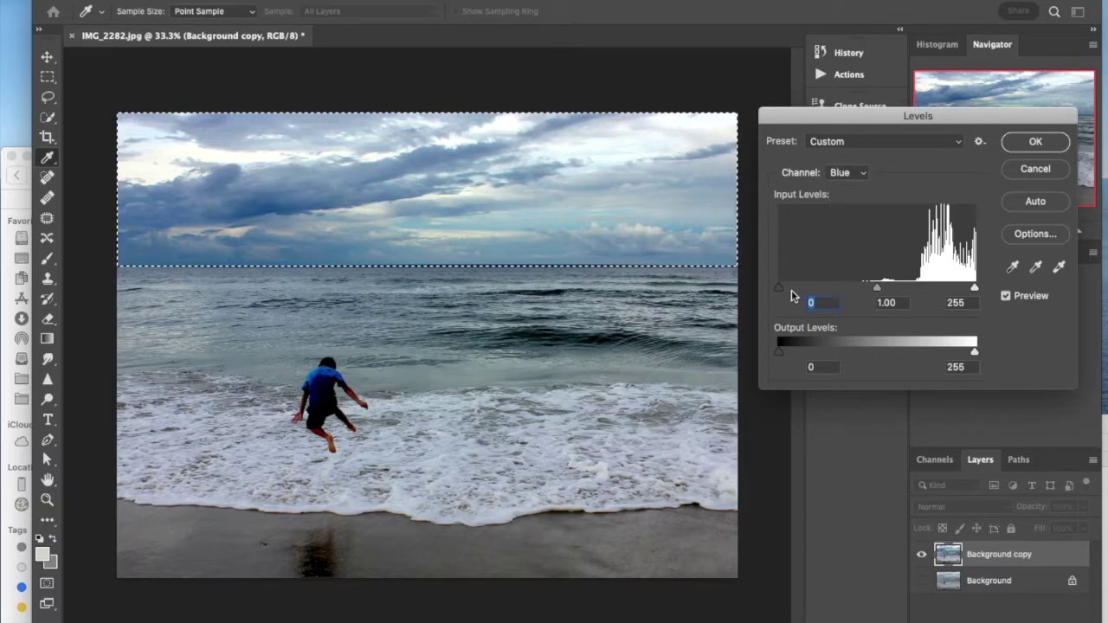
{"action": "left_click_drag", "start_coordinate": [778, 291], "coordinate": [757, 283]}
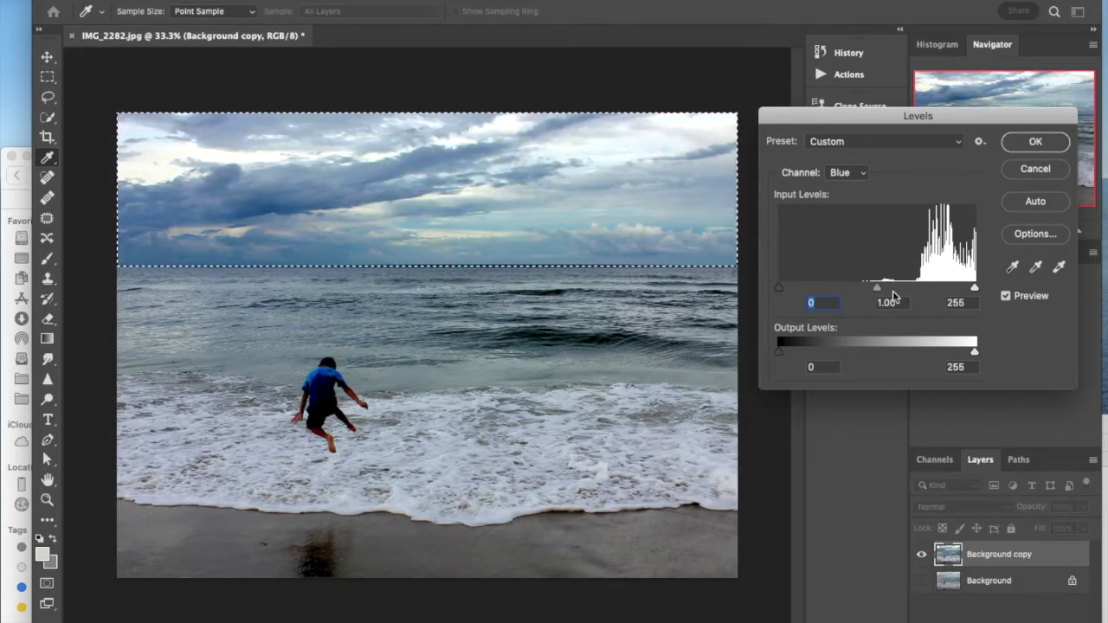
{"action": "mouse_move", "coordinate": [877, 287]}
{"action": "left_mouse_down"}
{"action": "mouse_move", "coordinate": [846, 285]}
{"action": "mouse_move", "coordinate": [883, 287]}
{"action": "mouse_move", "coordinate": [863, 292]}
{"action": "left_mouse_up"}
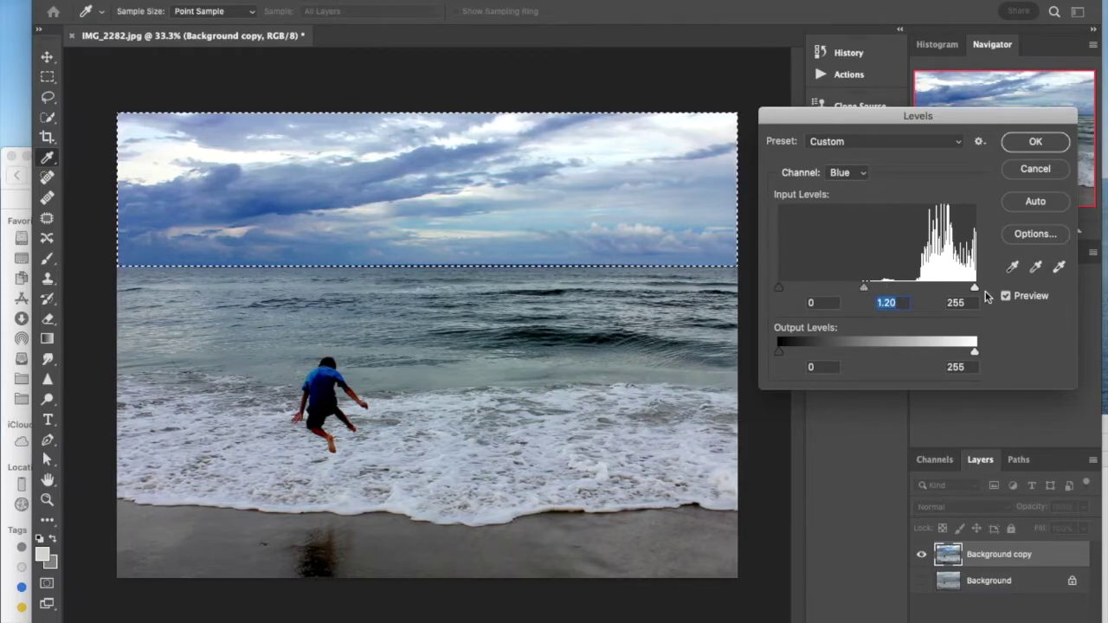
{"action": "mouse_move", "coordinate": [976, 289]}
{"action": "left_mouse_down"}
{"action": "mouse_move", "coordinate": [952, 292]}
{"action": "mouse_move", "coordinate": [975, 289]}
{"action": "left_mouse_up"}
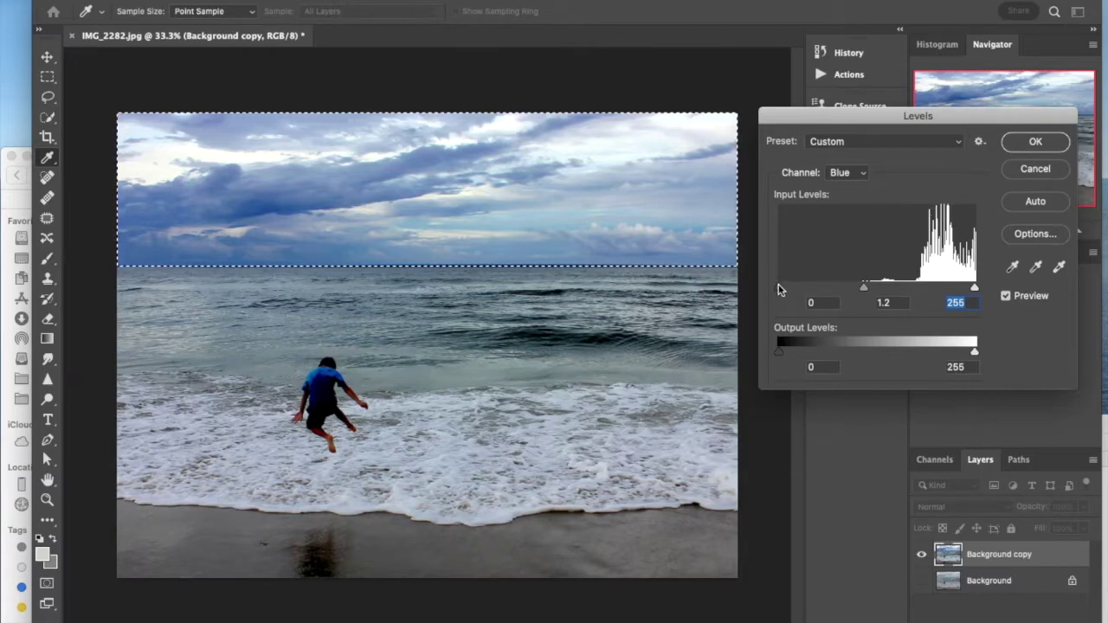
{"action": "mouse_move", "coordinate": [778, 288]}
{"action": "left_mouse_down"}
{"action": "mouse_move", "coordinate": [916, 289]}
{"action": "mouse_move", "coordinate": [760, 289]}
{"action": "left_mouse_up"}
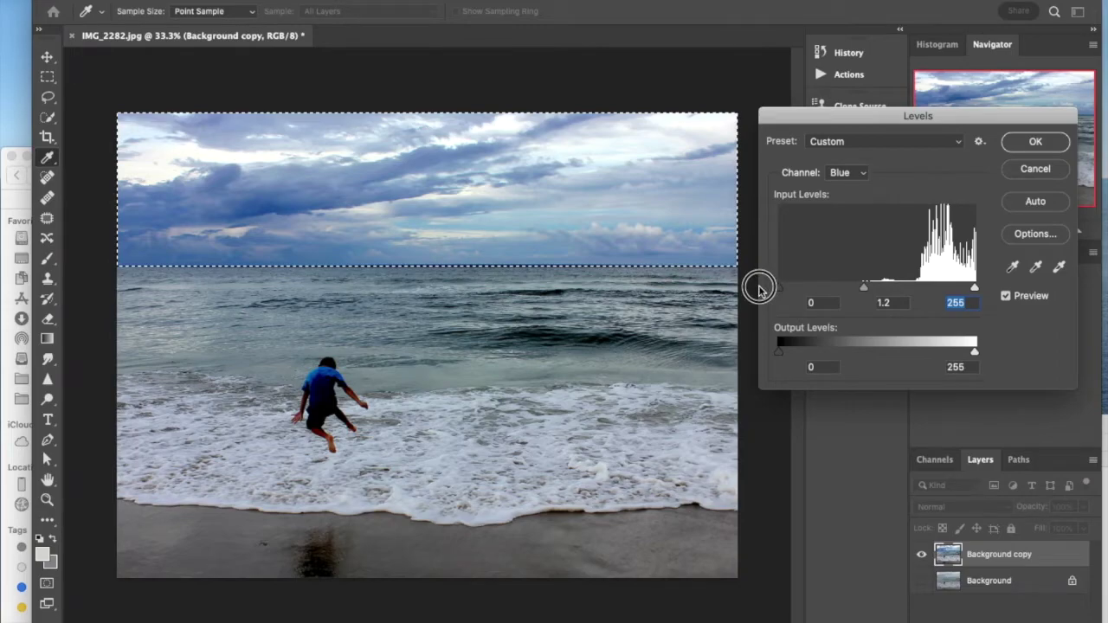
{"action": "left_click_drag", "start_coordinate": [759, 288], "coordinate": [758, 290]}
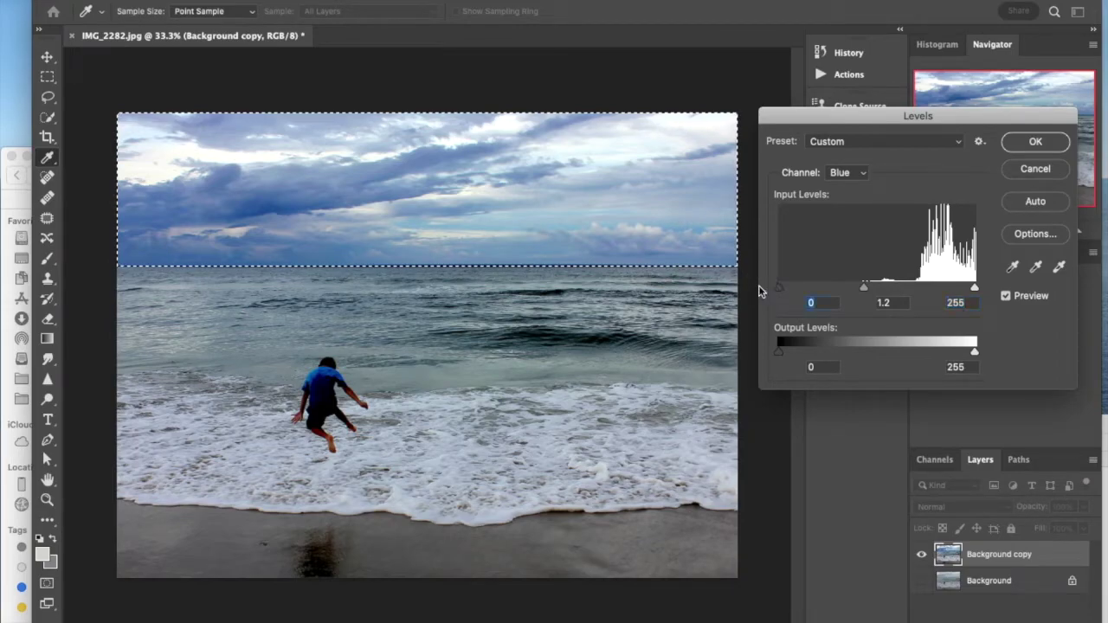
{"action": "left_click", "coordinate": [834, 173]}
{"action": "left_click", "coordinate": [844, 135]}
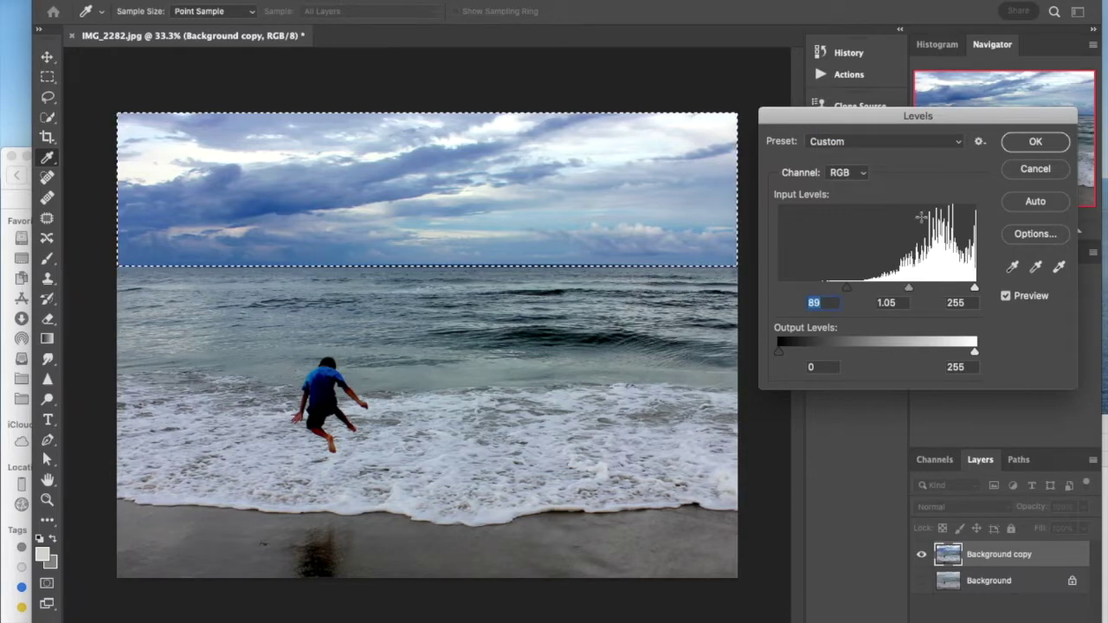
{"action": "left_click", "coordinate": [1035, 142]}
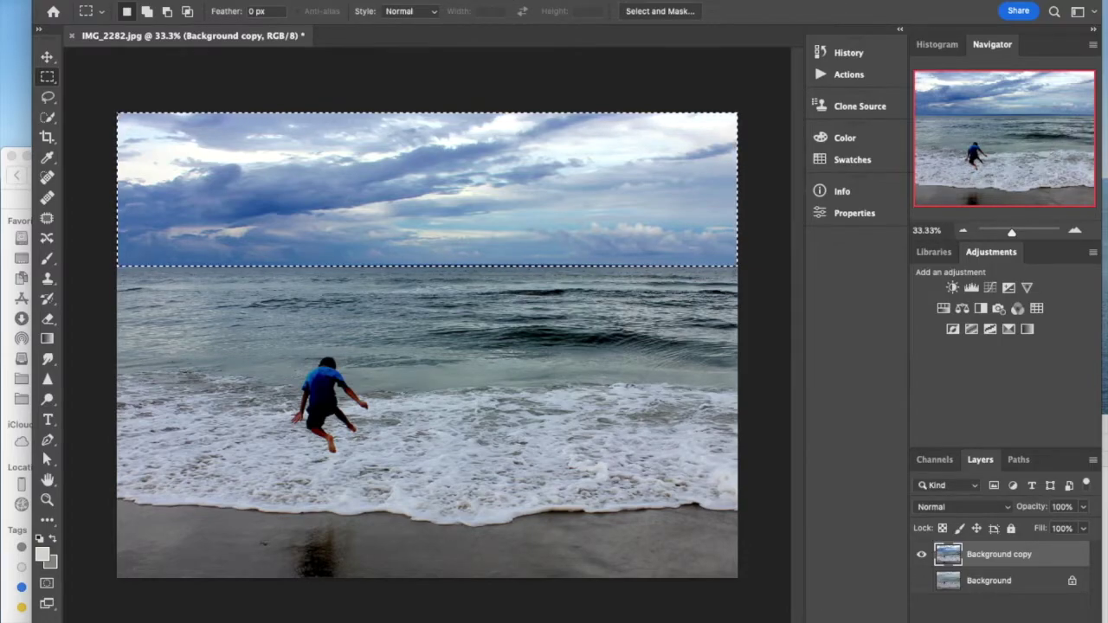
Invert the selection to the sea and beach and open Levels for that area.
{"action": "left_click", "coordinate": [322, 0]}
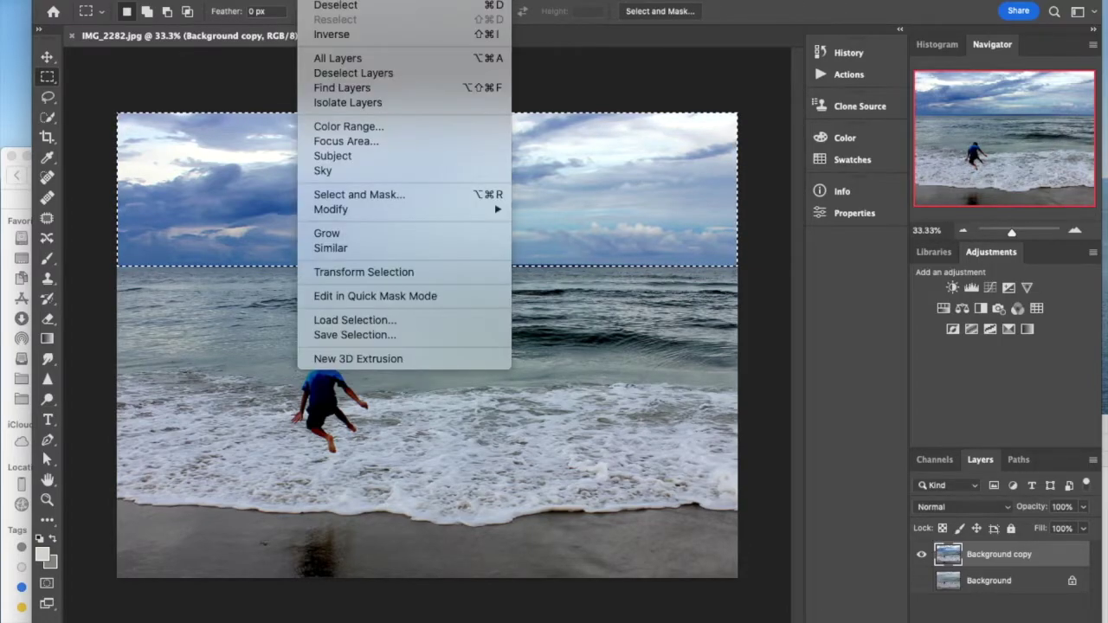
{"action": "left_click", "coordinate": [333, 35]}
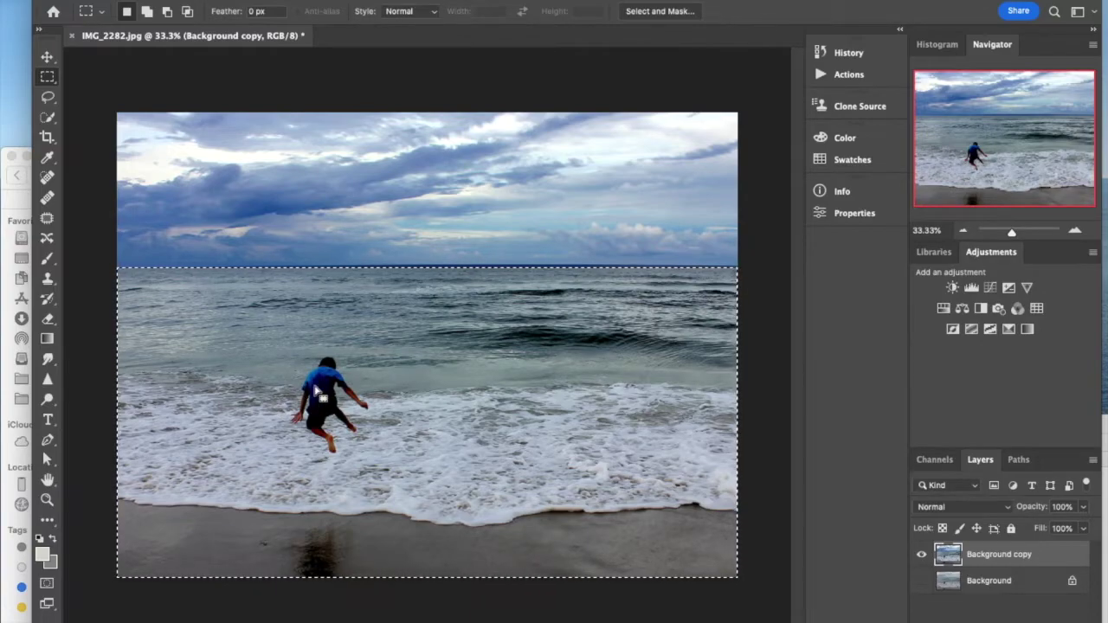
{"action": "key", "text": "super+l"}
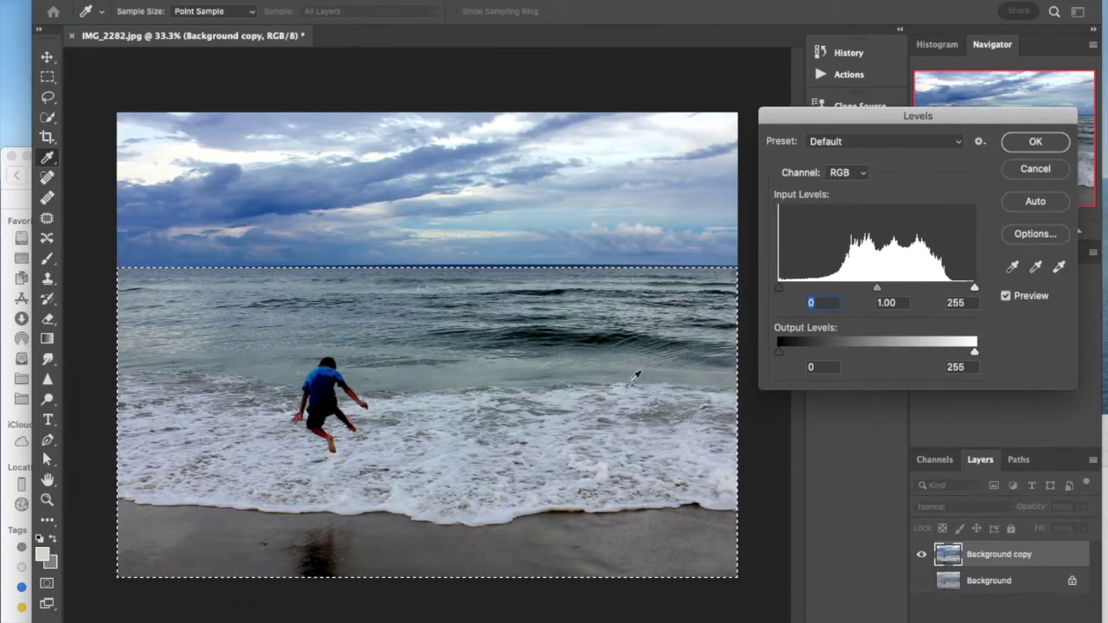
Set the sea and beach Levels to white point 231 and midtones 1.07.
{"action": "mouse_move", "coordinate": [780, 286]}
{"action": "left_mouse_down"}
{"action": "mouse_move", "coordinate": [797, 286]}
{"action": "mouse_move", "coordinate": [779, 288]}
{"action": "left_mouse_up"}
{"action": "mouse_move", "coordinate": [877, 289]}
{"action": "left_mouse_down"}
{"action": "mouse_move", "coordinate": [845, 289]}
{"action": "mouse_move", "coordinate": [865, 289]}
{"action": "left_mouse_up"}
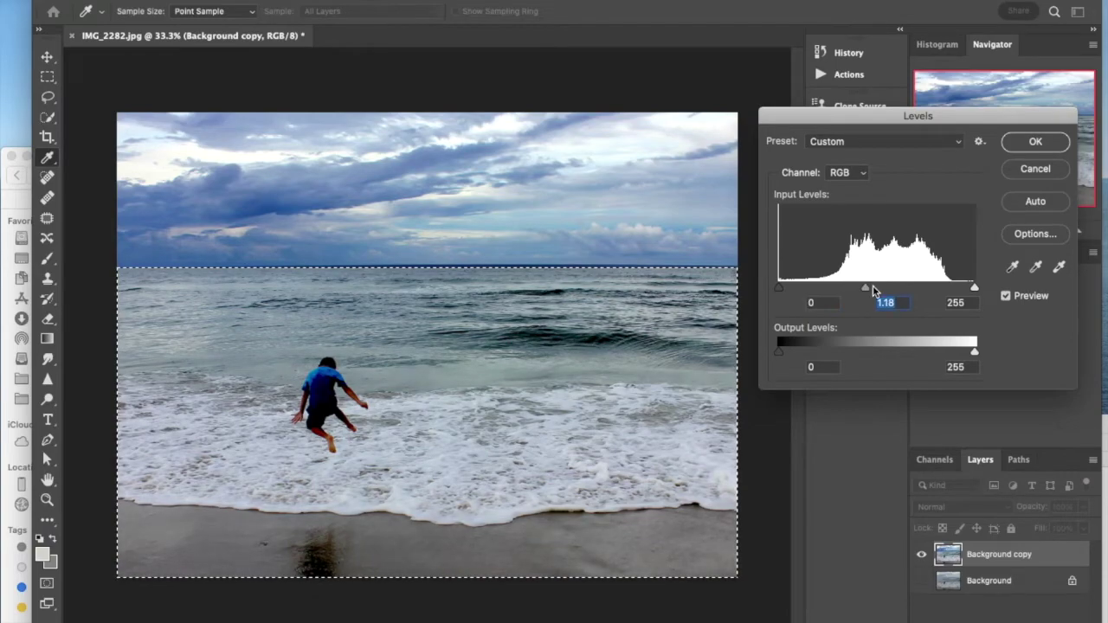
{"action": "mouse_move", "coordinate": [975, 288]}
{"action": "left_mouse_down"}
{"action": "mouse_move", "coordinate": [935, 289]}
{"action": "mouse_move", "coordinate": [955, 289]}
{"action": "left_mouse_up"}
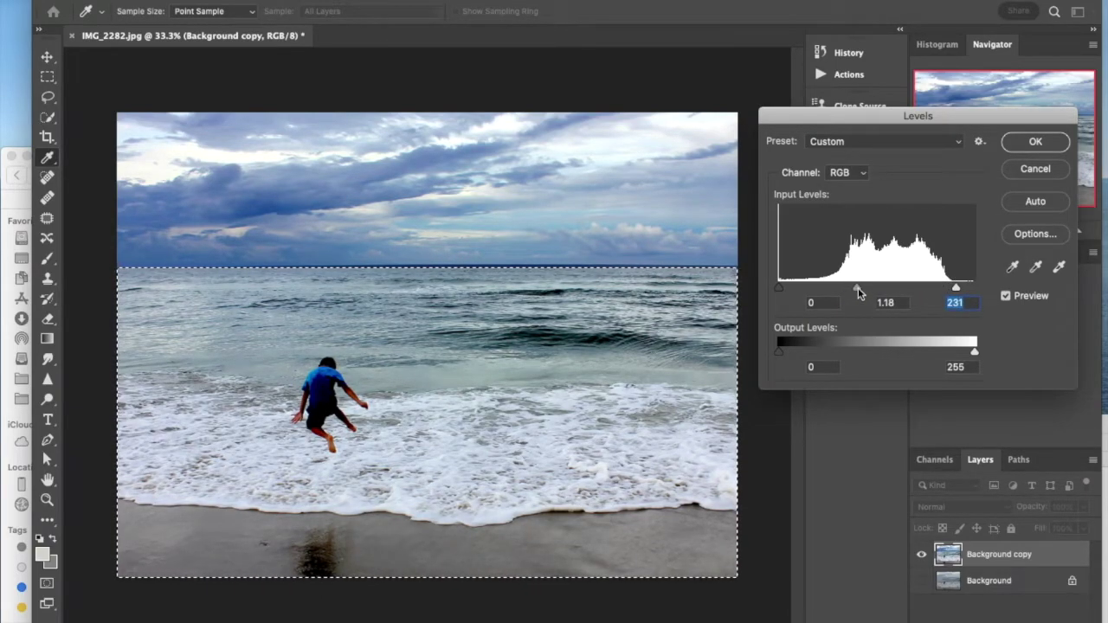
{"action": "mouse_move", "coordinate": [857, 291]}
{"action": "left_mouse_down"}
{"action": "mouse_move", "coordinate": [833, 288]}
{"action": "mouse_move", "coordinate": [880, 288]}
{"action": "mouse_move", "coordinate": [862, 290]}
{"action": "left_mouse_up"}
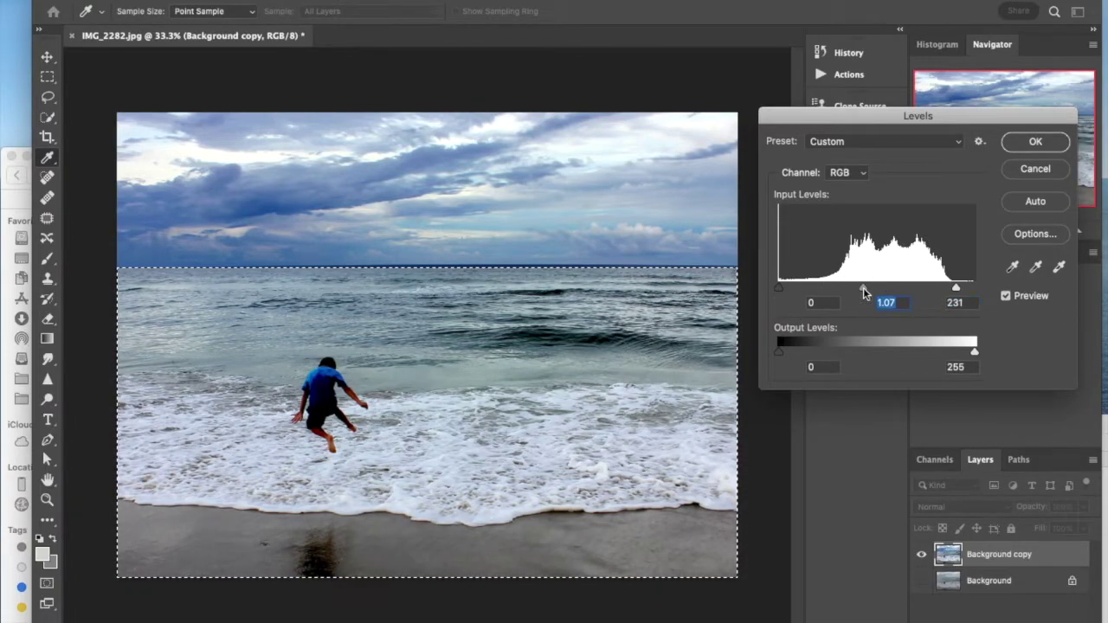
Compare before and after with Preview, apply the Levels and drop the selection.
{"action": "left_click", "coordinate": [1006, 296]}
{"action": "left_click", "coordinate": [1006, 296]}
{"action": "left_click", "coordinate": [1005, 296]}
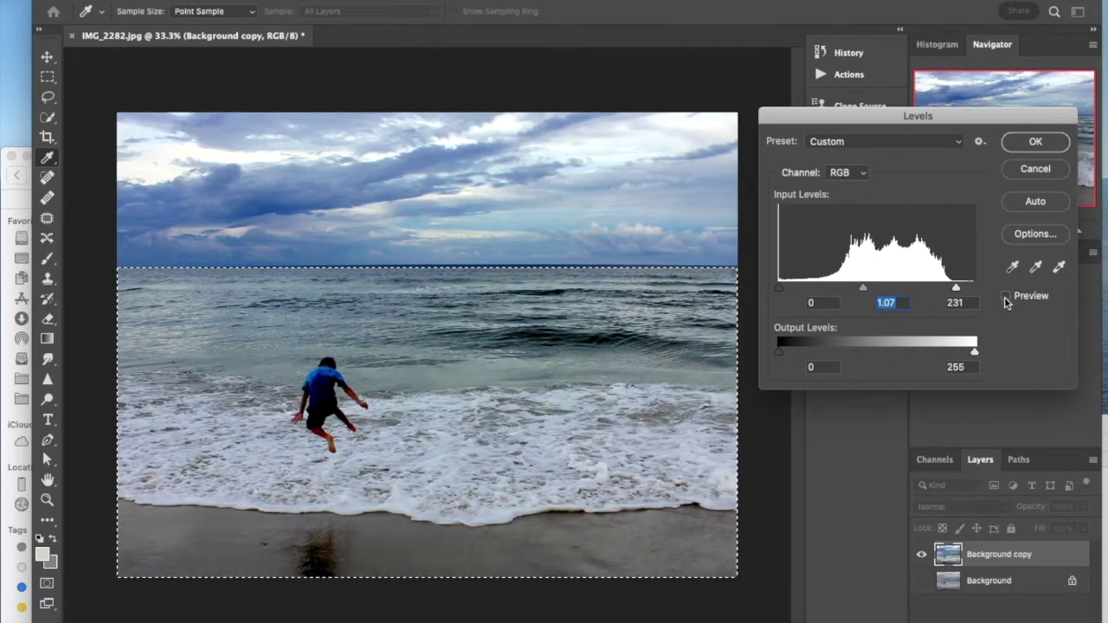
{"action": "left_click", "coordinate": [1005, 296]}
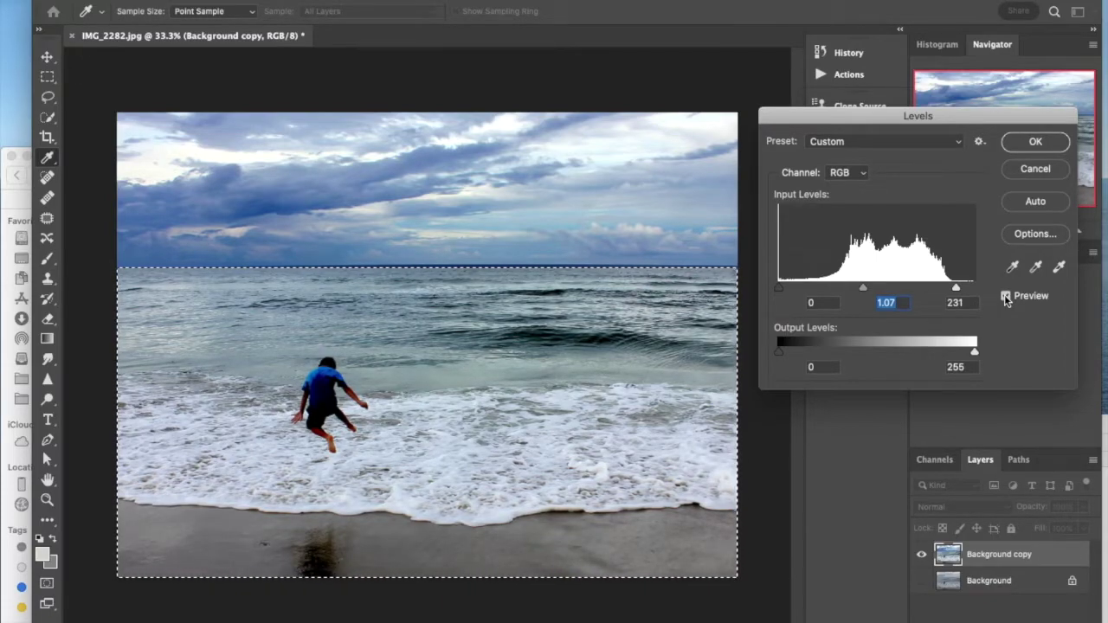
{"action": "left_click", "coordinate": [1035, 141]}
{"action": "left_click", "coordinate": [670, 211]}
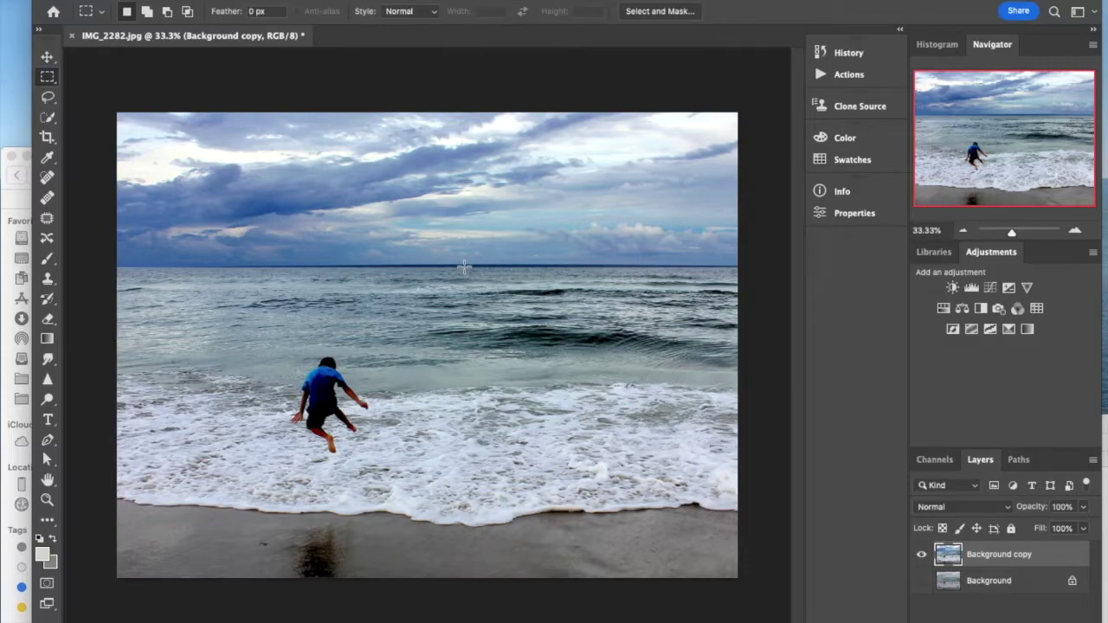
Check the assignment PDF, then make the original Background layer visible again.
{"action": "left_click", "coordinate": [1107, 426]}
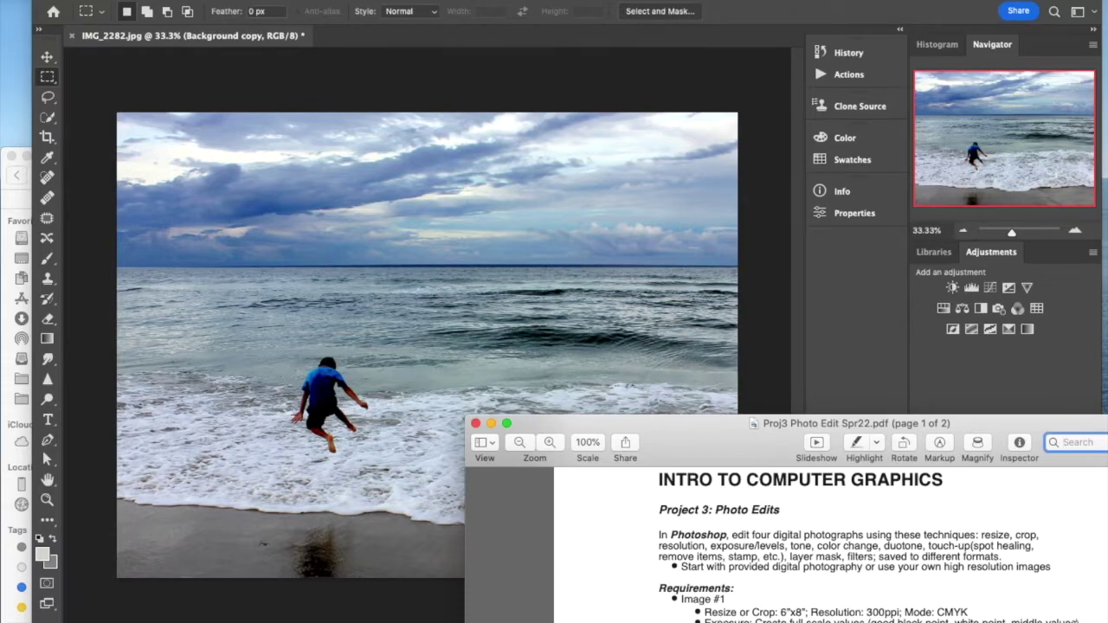
{"action": "left_click", "coordinate": [868, 357]}
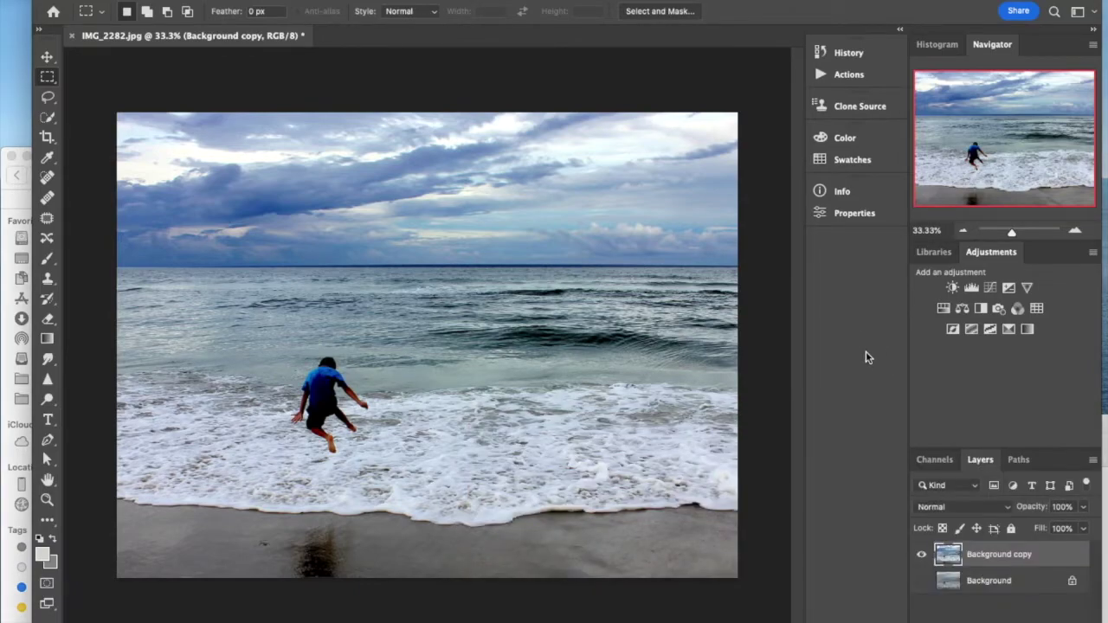
{"action": "left_click", "coordinate": [921, 581]}
{"action": "left_click", "coordinate": [921, 555]}
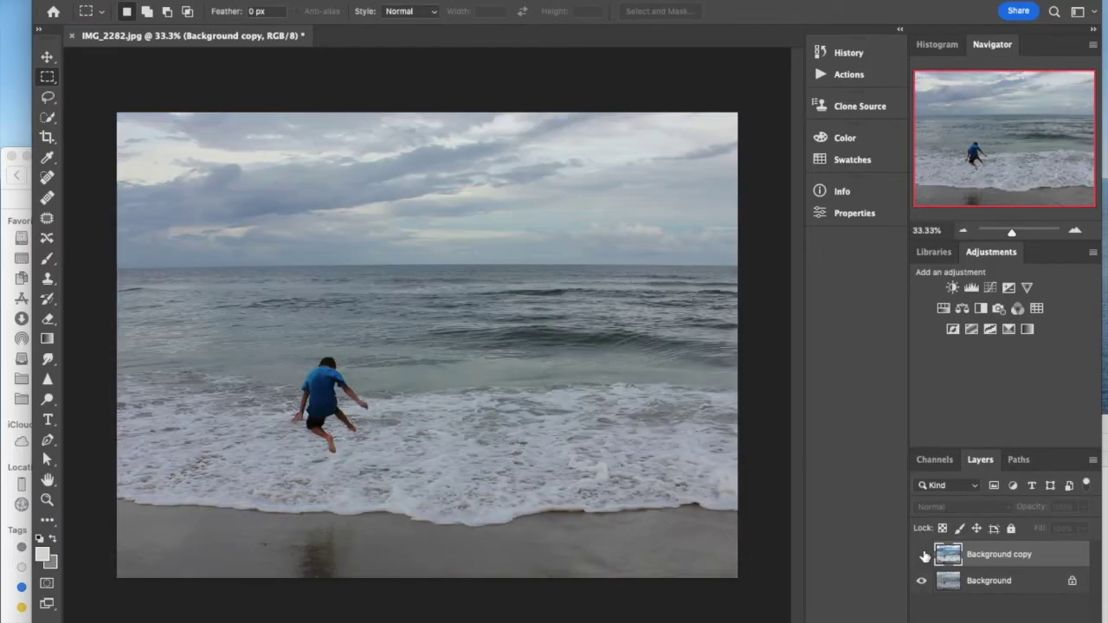
{"action": "left_click", "coordinate": [920, 555]}
{"action": "left_click", "coordinate": [923, 555]}
{"action": "left_click", "coordinate": [922, 556]}
{"action": "left_click", "coordinate": [922, 558]}
{"action": "left_click", "coordinate": [923, 558]}
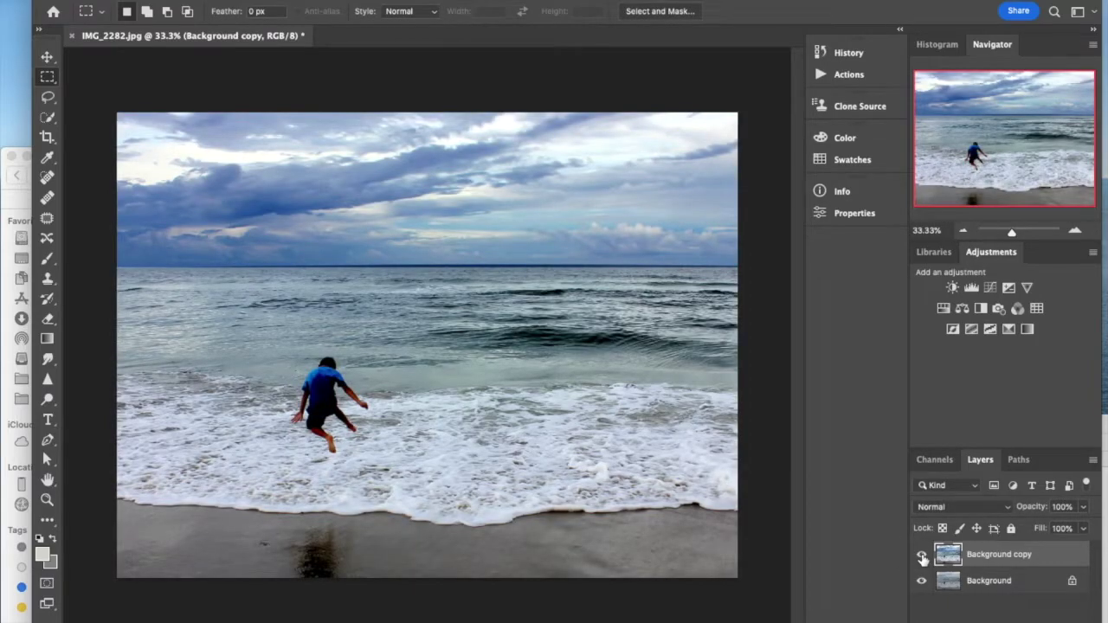
{"action": "left_click", "coordinate": [922, 558]}
{"action": "left_click", "coordinate": [923, 559]}
{"action": "left_click", "coordinate": [1106, 430]}
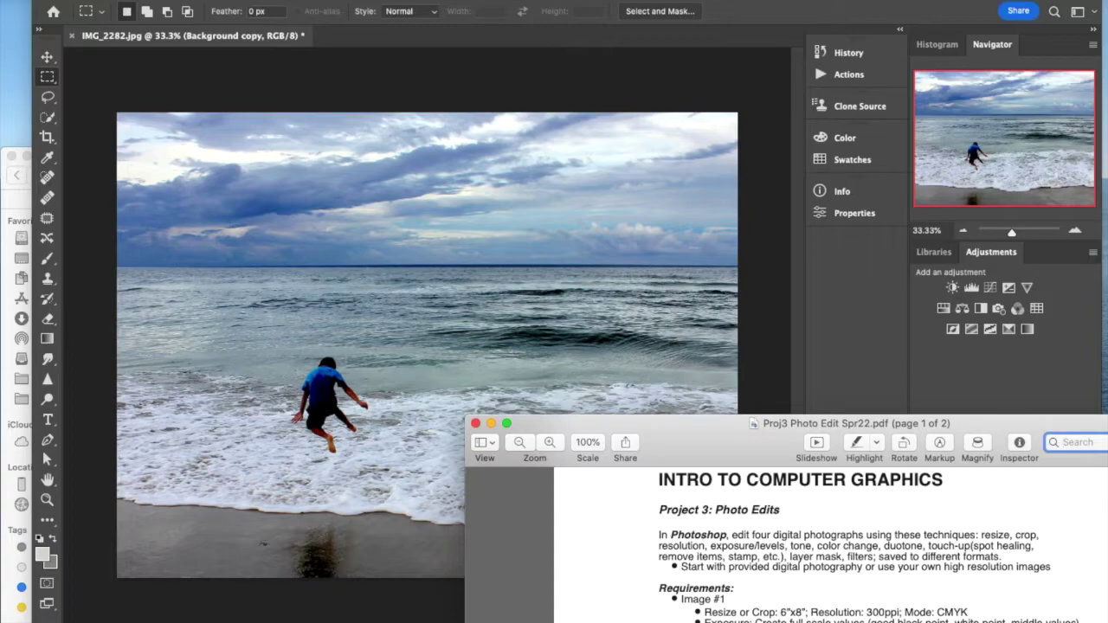
{"action": "left_click", "coordinate": [753, 309]}
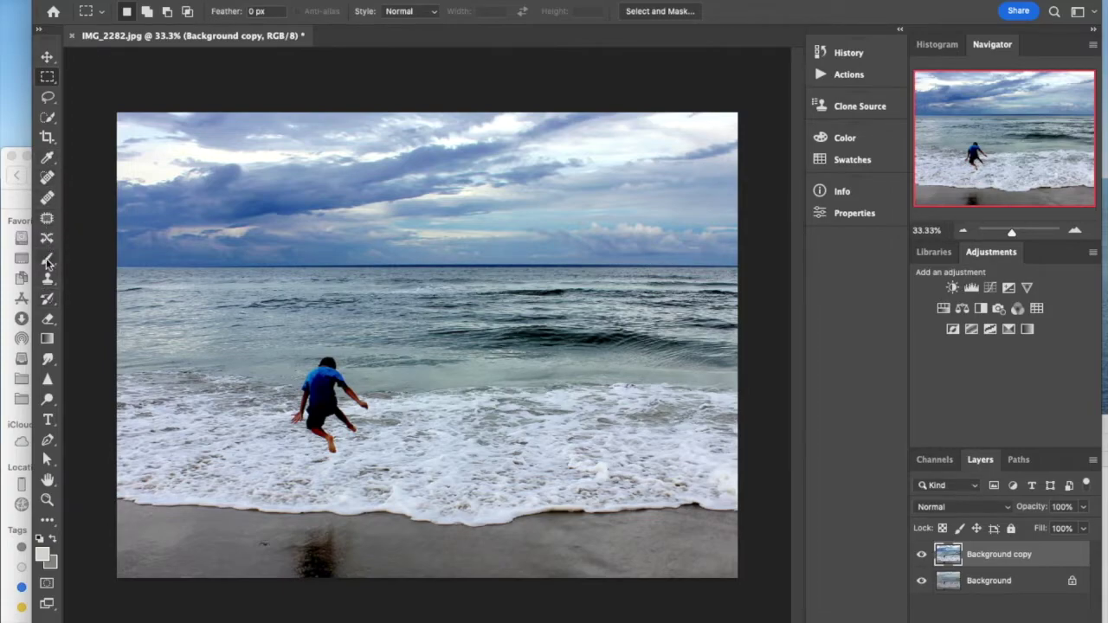
Choose the Spot Healing Brush after looking at the Healing Brush and Clone Stamp.
{"action": "left_click", "coordinate": [47, 179]}
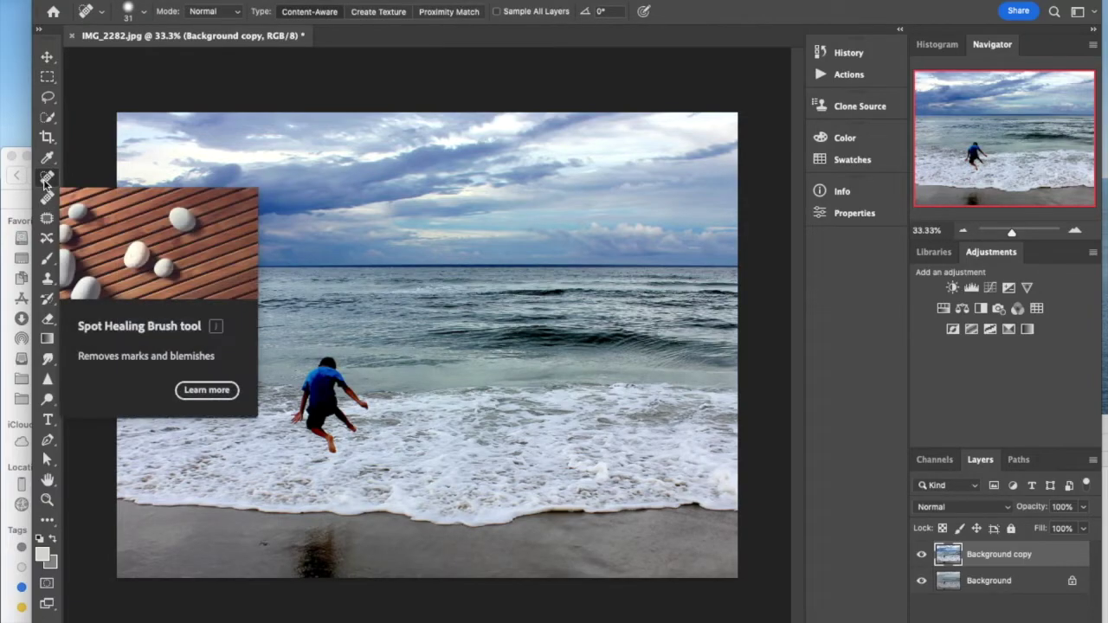
{"action": "left_click", "coordinate": [48, 200]}
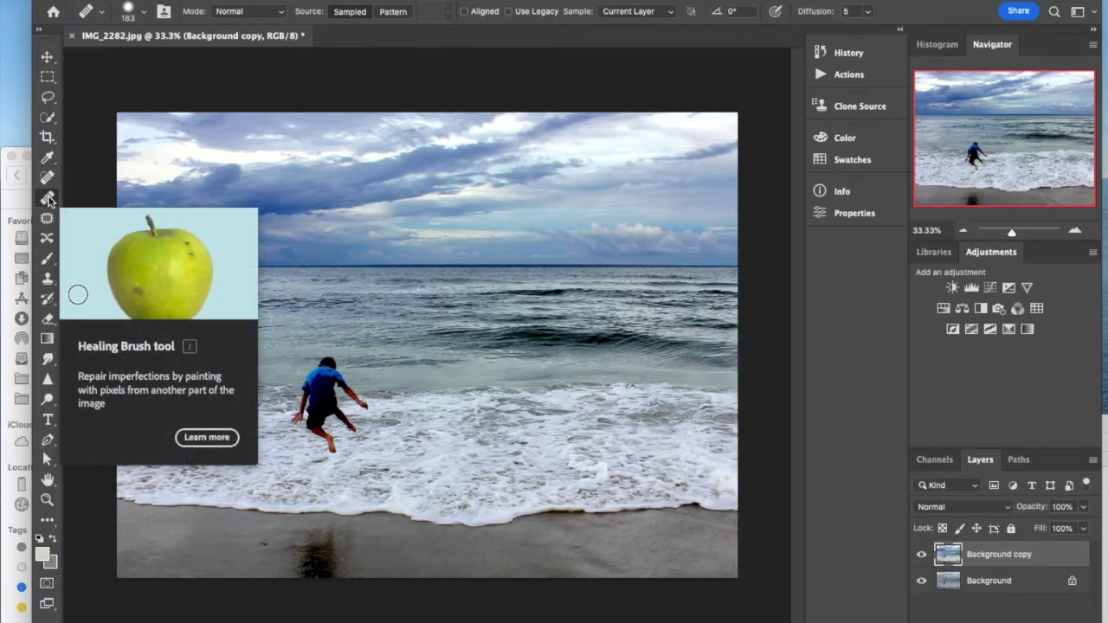
{"action": "left_click", "coordinate": [48, 279]}
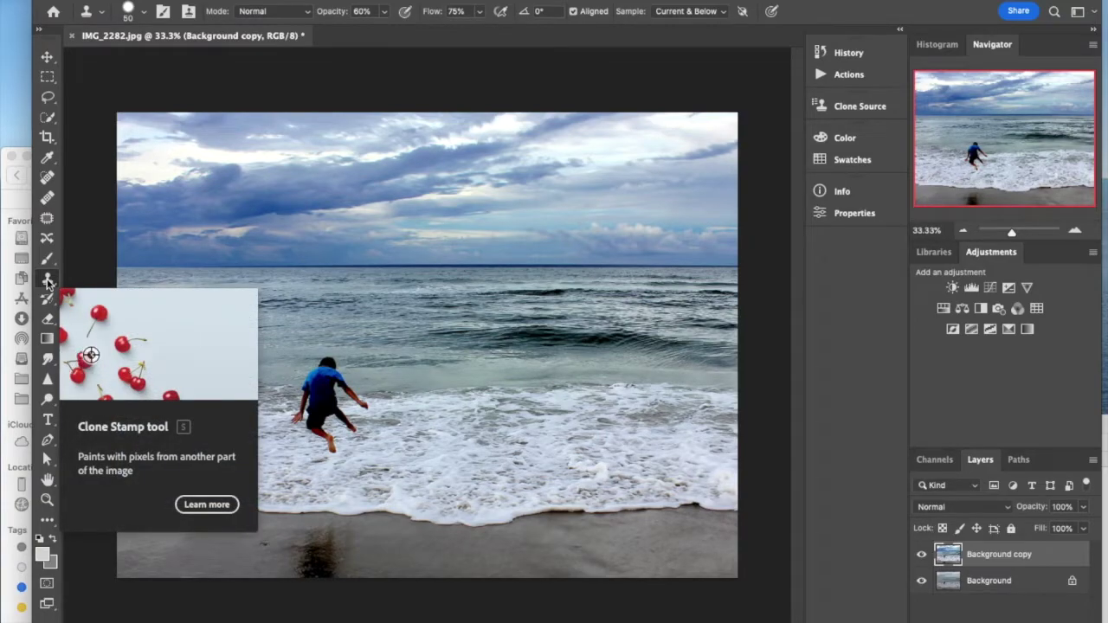
{"action": "left_click", "coordinate": [48, 178]}
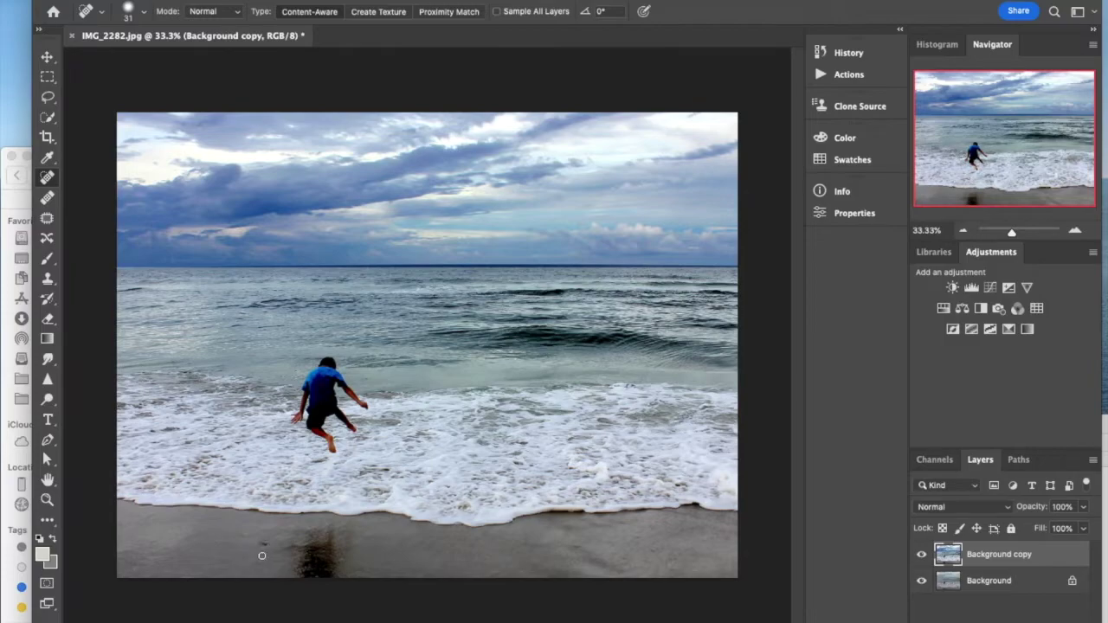
Heal the spots on the sand, foam and sky, then bring up the assignment PDF.
{"action": "mouse_move", "coordinate": [264, 544]}
{"action": "left_mouse_down"}
{"action": "mouse_move", "coordinate": [250, 539]}
{"action": "mouse_move", "coordinate": [260, 542]}
{"action": "left_mouse_up"}
{"action": "left_click", "coordinate": [624, 554]}
{"action": "left_click", "coordinate": [516, 451]}
{"action": "left_click_drag", "start_coordinate": [147, 139], "coordinate": [118, 138]}
{"action": "left_click", "coordinate": [687, 116]}
{"action": "left_click", "coordinate": [1105, 430]}
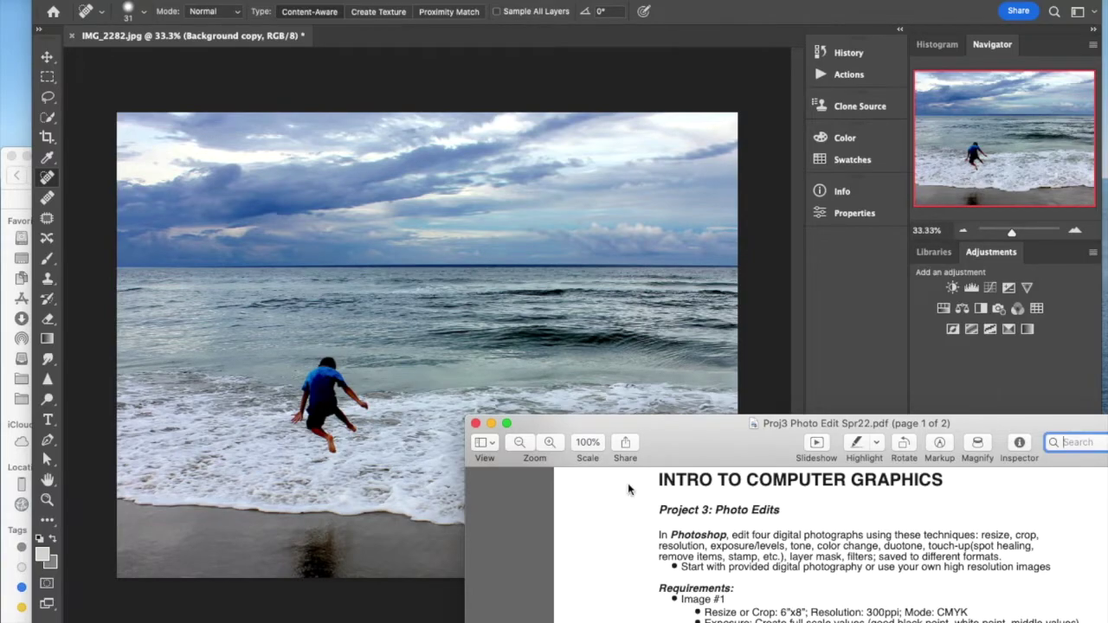
Select the sand strip along the photo's bottom edge with the Quick Selection tool.
{"action": "left_click", "coordinate": [503, 264]}
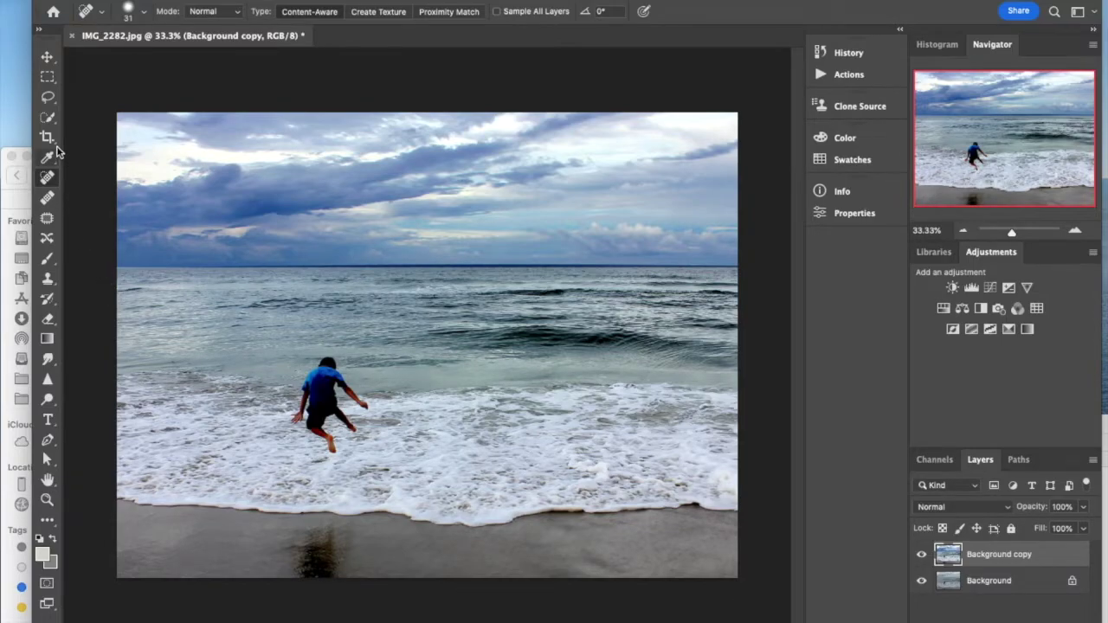
{"action": "left_click", "coordinate": [47, 117]}
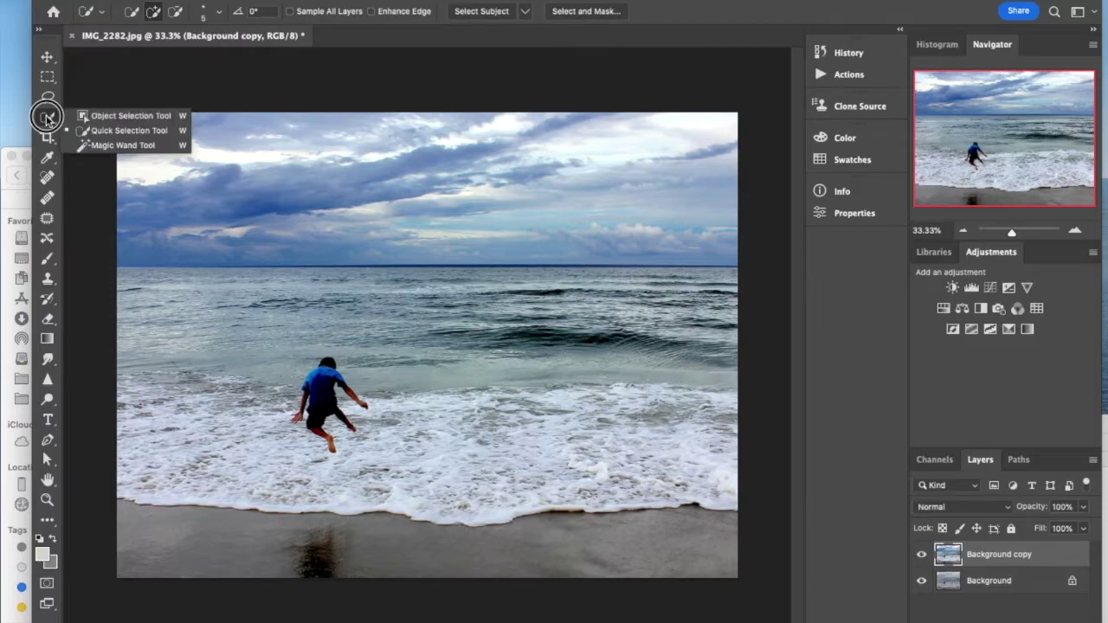
{"action": "left_click", "coordinate": [95, 131]}
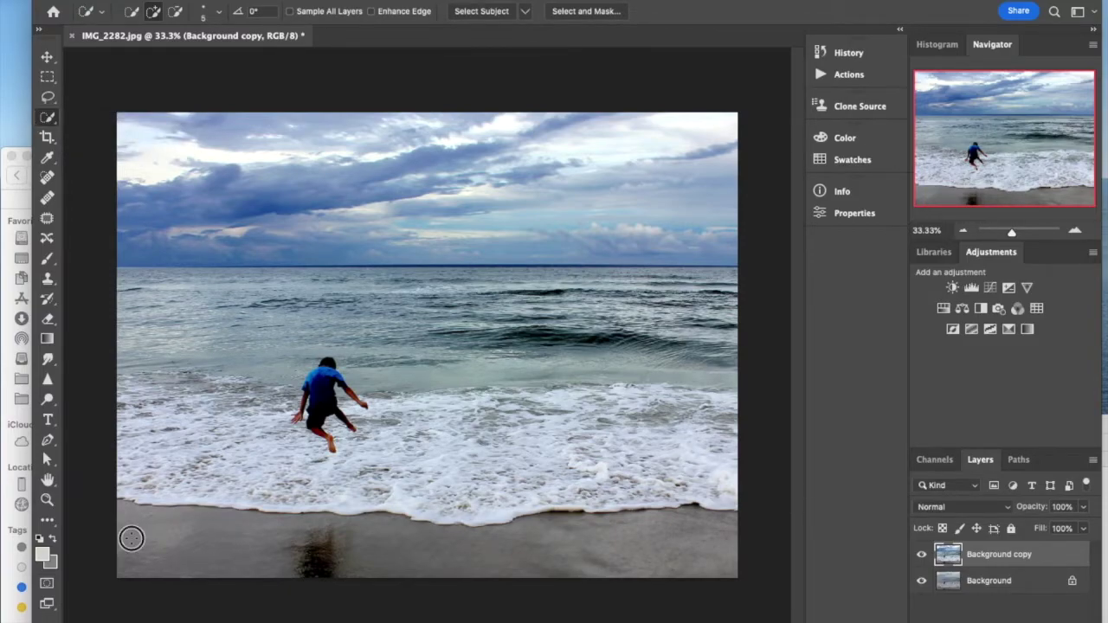
{"action": "mouse_move", "coordinate": [131, 537]}
{"action": "left_mouse_down"}
{"action": "mouse_move", "coordinate": [141, 555]}
{"action": "mouse_move", "coordinate": [302, 553]}
{"action": "mouse_move", "coordinate": [472, 569]}
{"action": "left_mouse_up"}
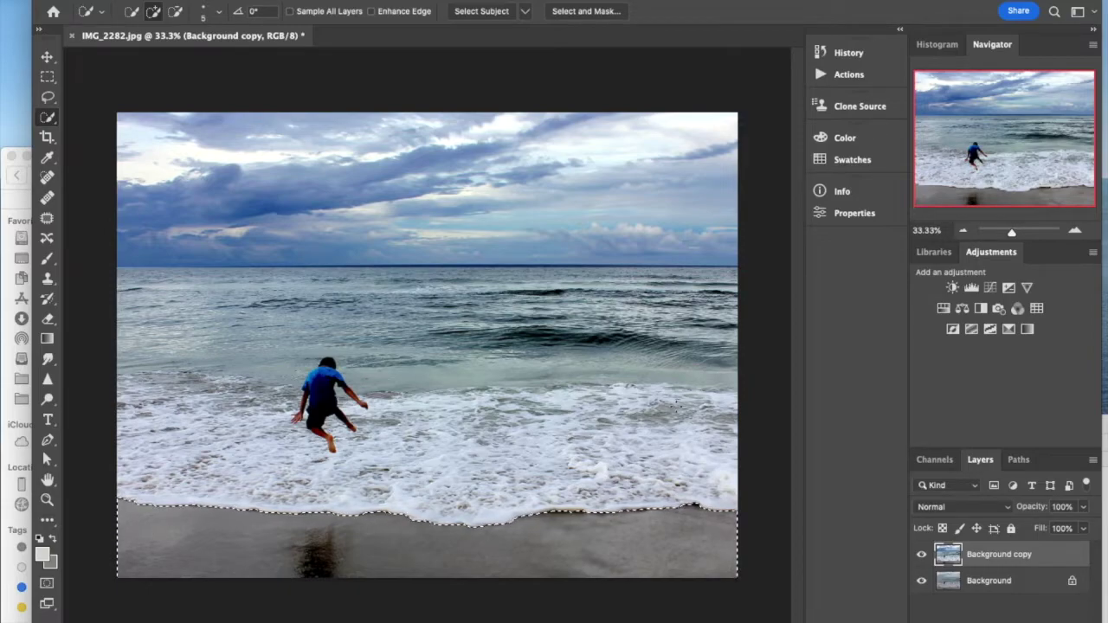
{"action": "left_click", "coordinate": [192, 0]}
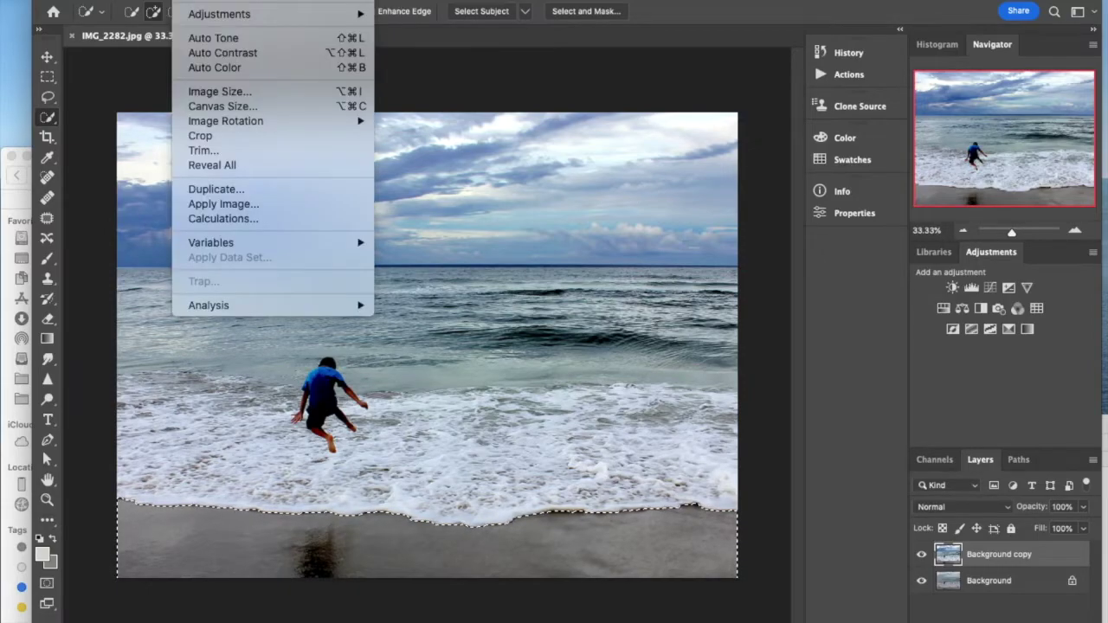
{"action": "mouse_move", "coordinate": [336, 16]}
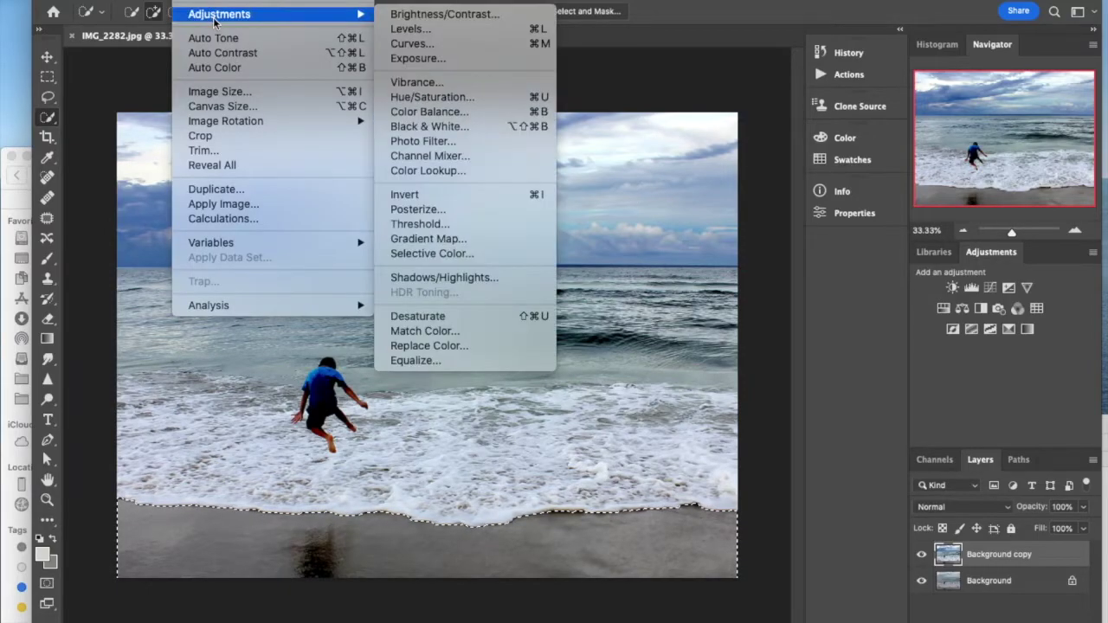
{"action": "left_click", "coordinate": [430, 100]}
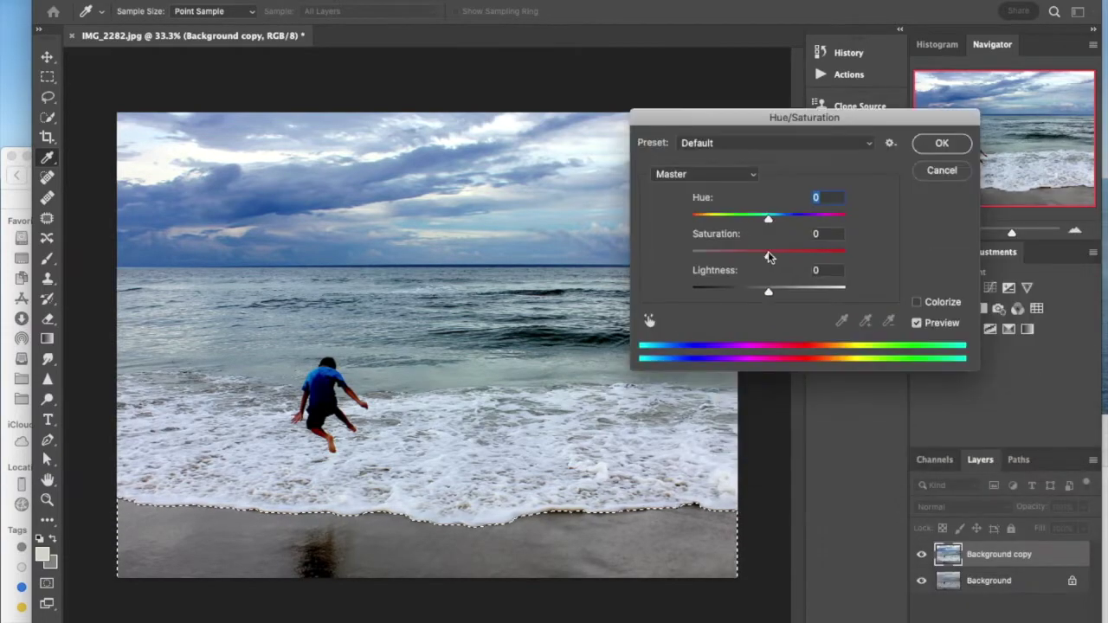
{"action": "left_click_drag", "start_coordinate": [768, 251], "coordinate": [800, 262]}
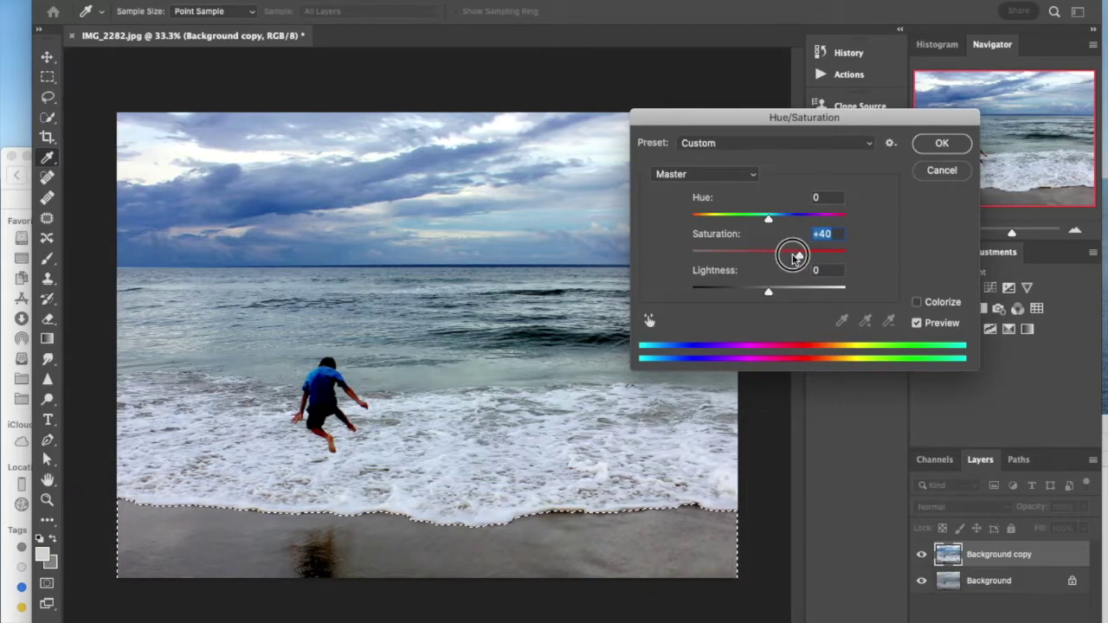
{"action": "mouse_move", "coordinate": [799, 255]}
{"action": "left_mouse_down"}
{"action": "mouse_move", "coordinate": [690, 257]}
{"action": "mouse_move", "coordinate": [852, 252]}
{"action": "mouse_move", "coordinate": [759, 256]}
{"action": "mouse_move", "coordinate": [795, 258]}
{"action": "left_mouse_up"}
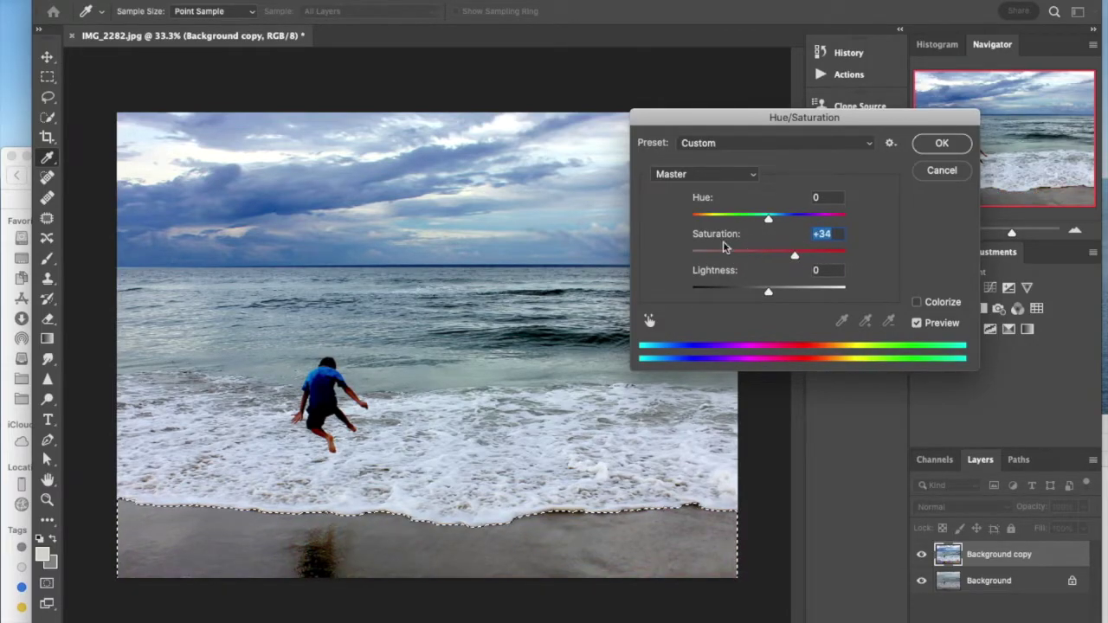
{"action": "mouse_move", "coordinate": [769, 291]}
{"action": "left_mouse_down"}
{"action": "mouse_move", "coordinate": [782, 290]}
{"action": "mouse_move", "coordinate": [757, 295]}
{"action": "mouse_move", "coordinate": [771, 294]}
{"action": "left_mouse_up"}
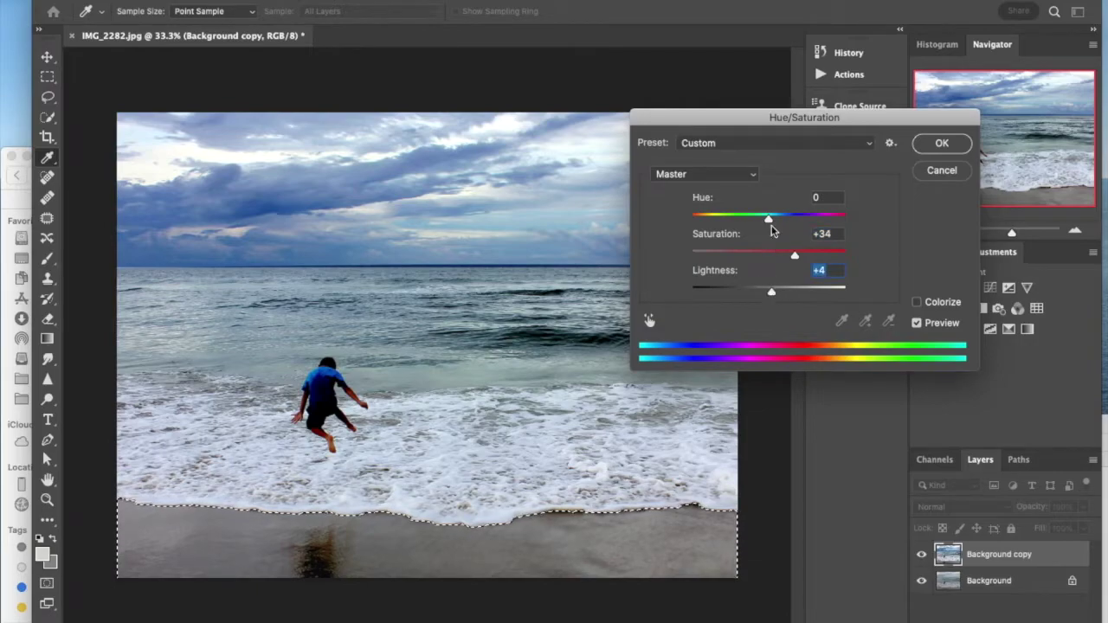
{"action": "mouse_move", "coordinate": [768, 221]}
{"action": "left_mouse_down"}
{"action": "mouse_move", "coordinate": [781, 222]}
{"action": "mouse_move", "coordinate": [717, 222]}
{"action": "mouse_move", "coordinate": [804, 230]}
{"action": "mouse_move", "coordinate": [757, 228]}
{"action": "left_mouse_up"}
{"action": "left_click", "coordinate": [942, 170]}
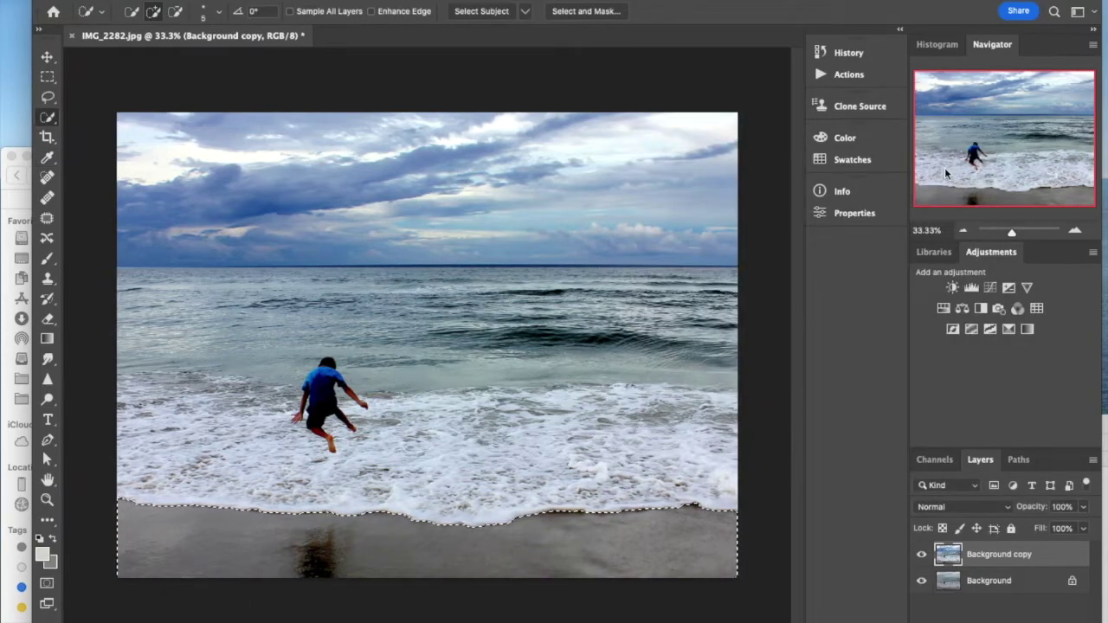
{"action": "left_click", "coordinate": [210, 1]}
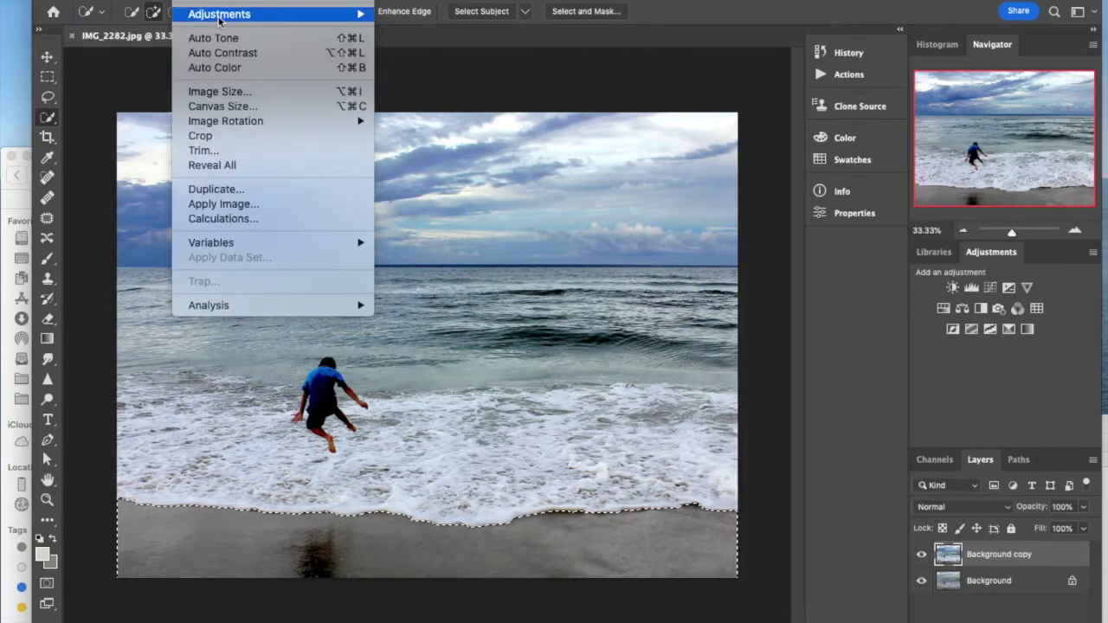
Open Color Balance for the sand and set its midtones to +12 red, +10 green, +5 blue.
{"action": "mouse_move", "coordinate": [221, 15]}
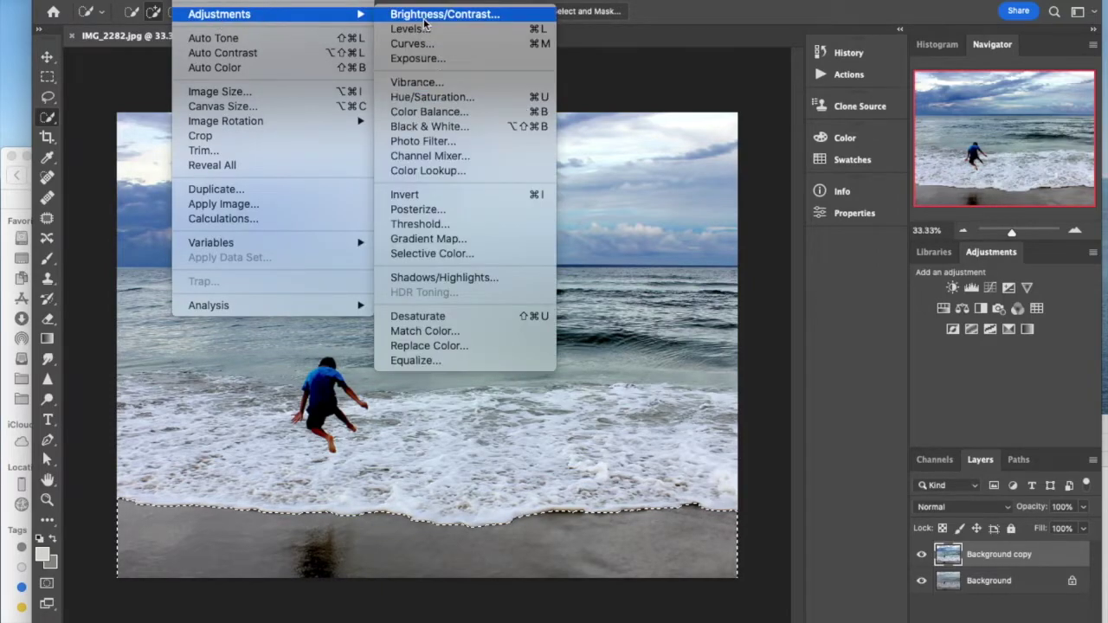
{"action": "left_click", "coordinate": [418, 110]}
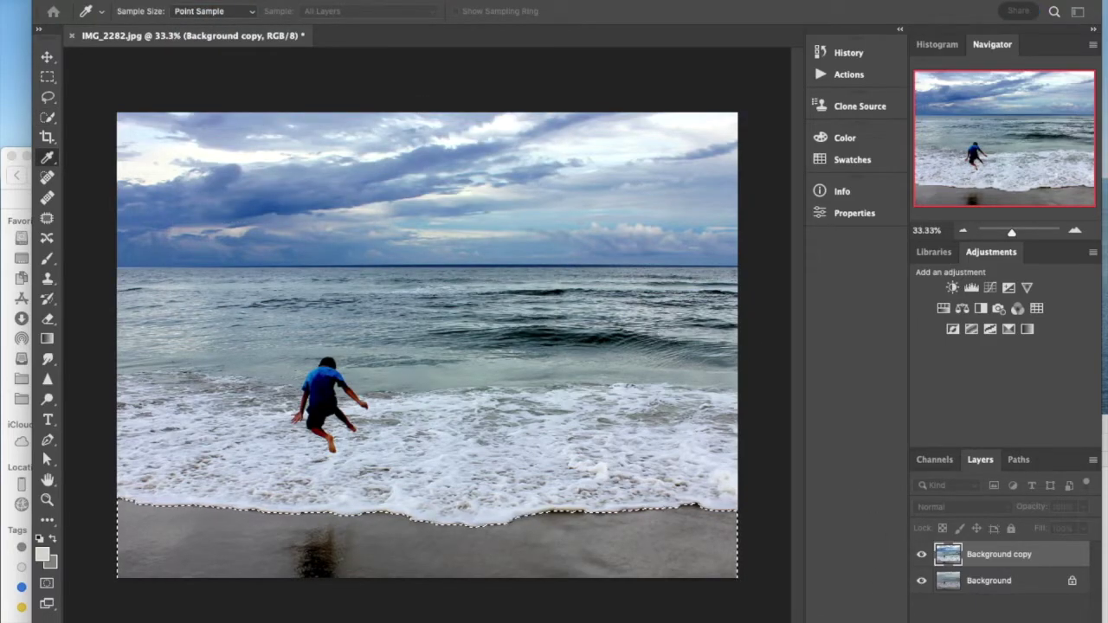
{"action": "left_click_drag", "start_coordinate": [754, 173], "coordinate": [689, 87]}
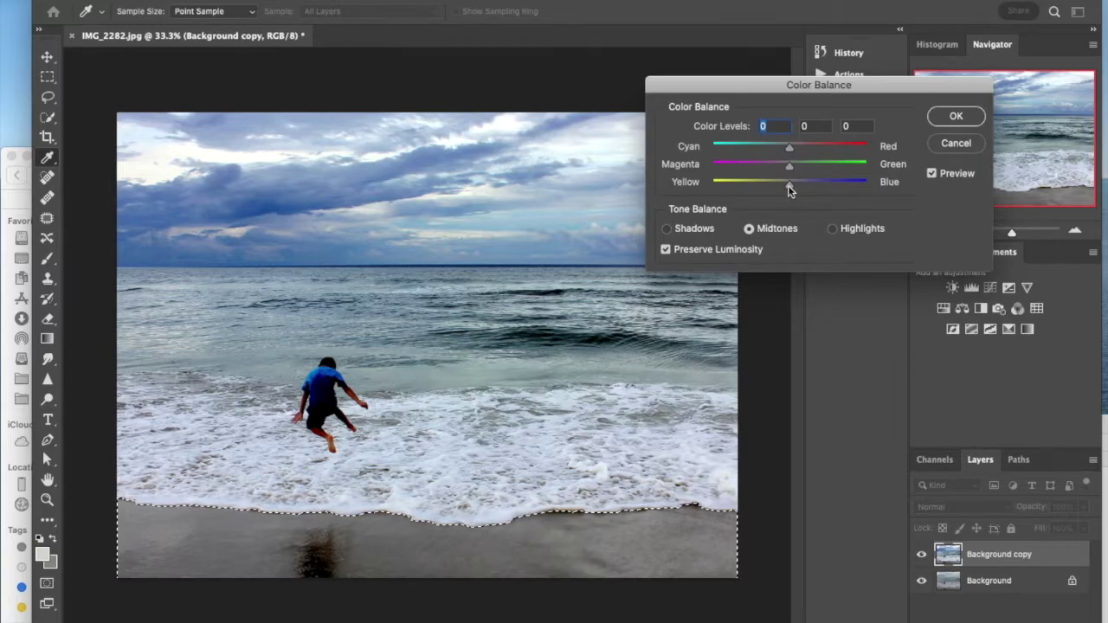
{"action": "mouse_move", "coordinate": [789, 185]}
{"action": "left_mouse_down"}
{"action": "mouse_move", "coordinate": [721, 186]}
{"action": "mouse_move", "coordinate": [863, 185]}
{"action": "mouse_move", "coordinate": [789, 186]}
{"action": "left_mouse_up"}
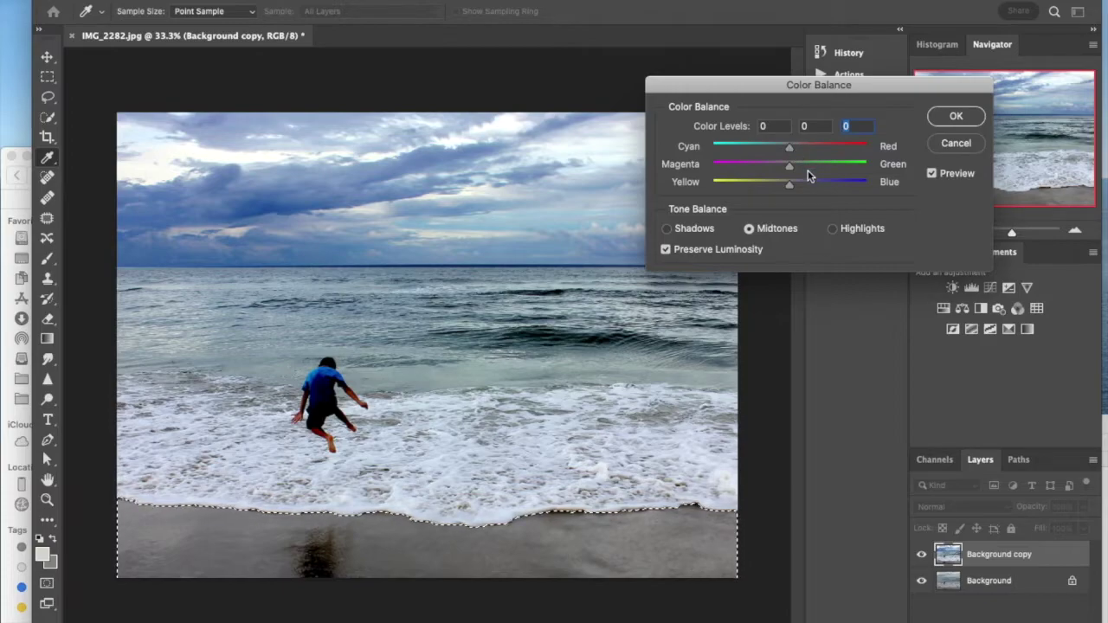
{"action": "left_click_drag", "start_coordinate": [791, 147], "coordinate": [800, 149]}
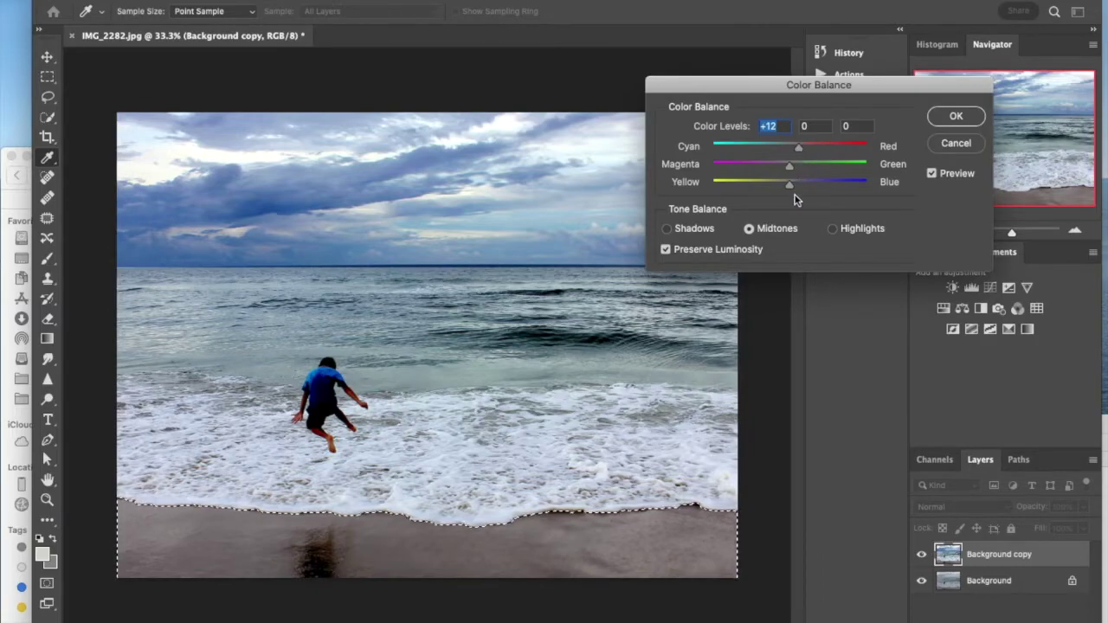
{"action": "left_click_drag", "start_coordinate": [791, 183], "coordinate": [793, 183]}
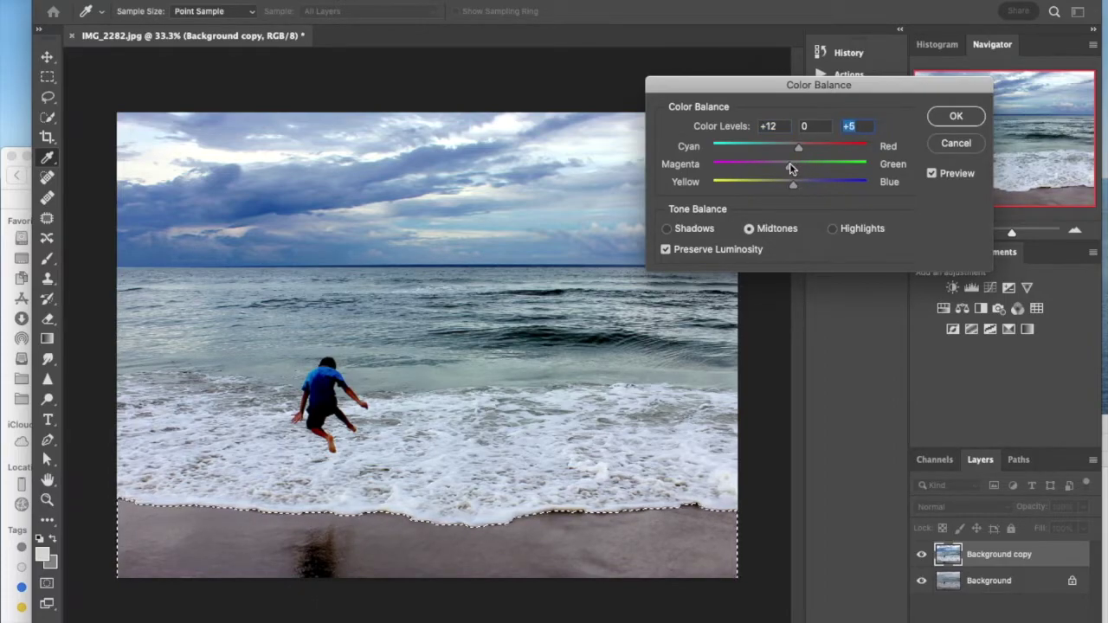
{"action": "mouse_move", "coordinate": [789, 164]}
{"action": "left_mouse_down"}
{"action": "mouse_move", "coordinate": [800, 169]}
{"action": "mouse_move", "coordinate": [782, 171]}
{"action": "mouse_move", "coordinate": [797, 168]}
{"action": "left_mouse_up"}
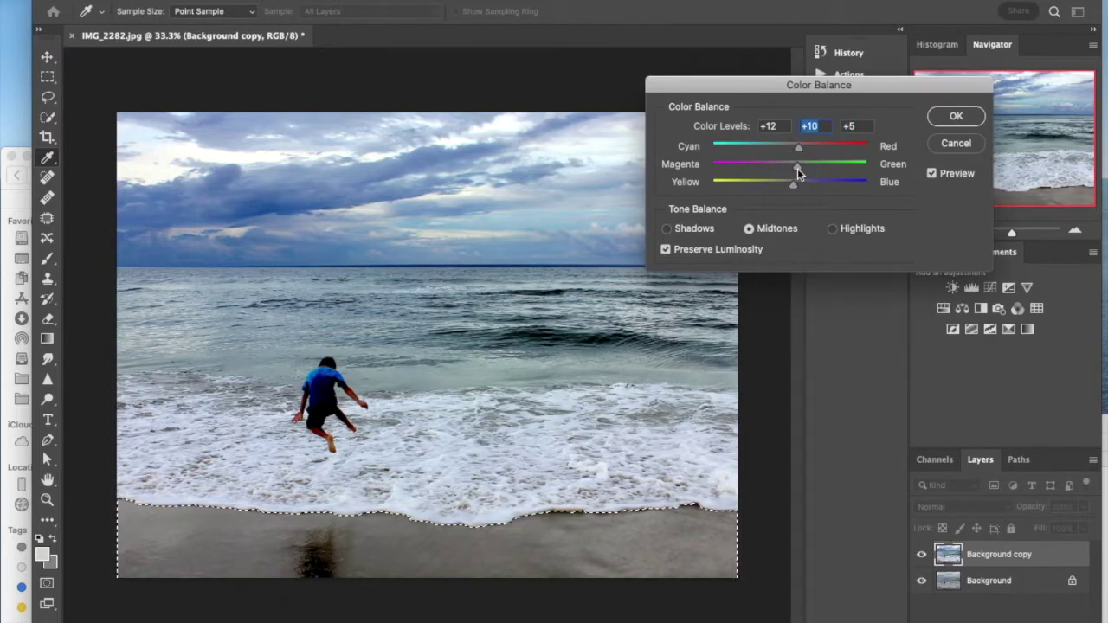
{"action": "left_click", "coordinate": [680, 230]}
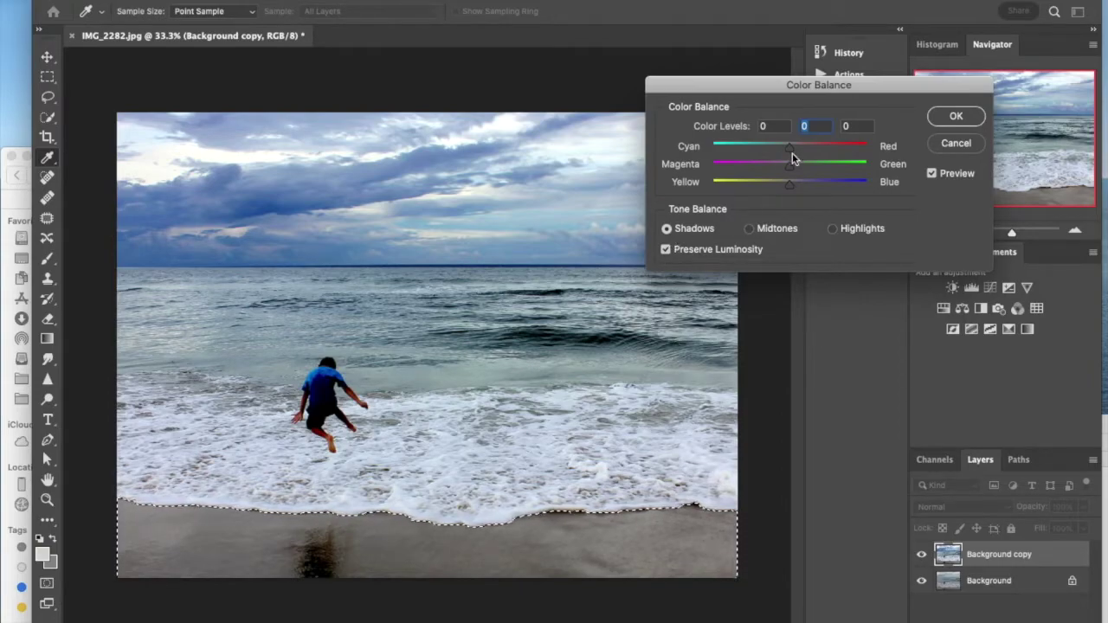
Shift the sand's shadows to +16 red and -8 yellow, compare via Preview, and apply.
{"action": "left_click_drag", "start_coordinate": [790, 147], "coordinate": [800, 148]}
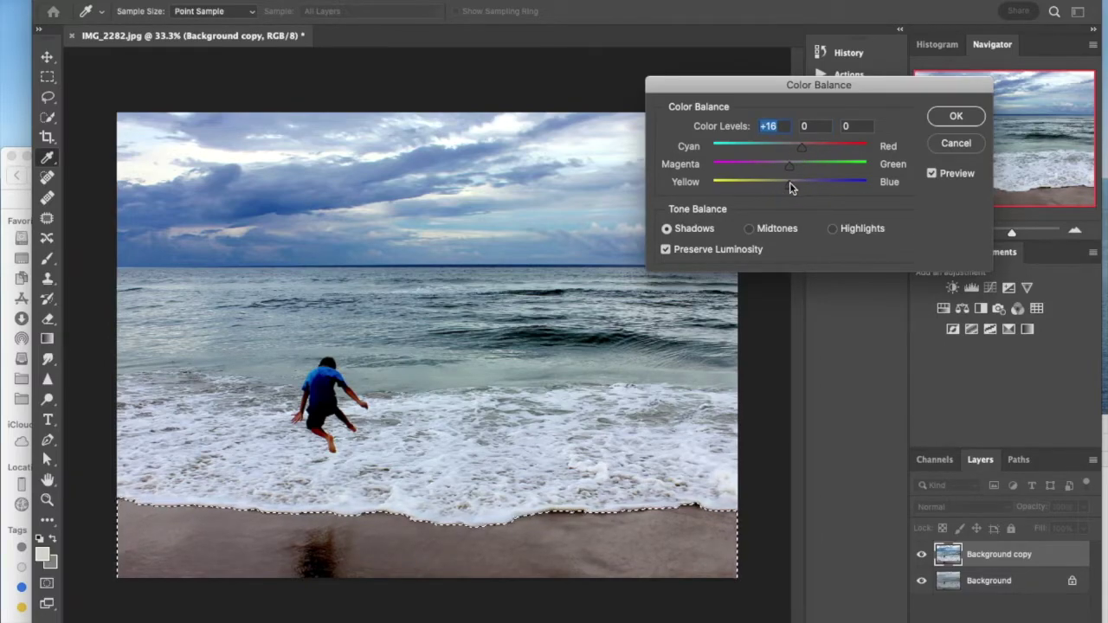
{"action": "mouse_move", "coordinate": [790, 181]}
{"action": "left_mouse_down"}
{"action": "mouse_move", "coordinate": [799, 189]}
{"action": "mouse_move", "coordinate": [776, 190]}
{"action": "mouse_move", "coordinate": [785, 195]}
{"action": "left_mouse_up"}
{"action": "left_click", "coordinate": [932, 174]}
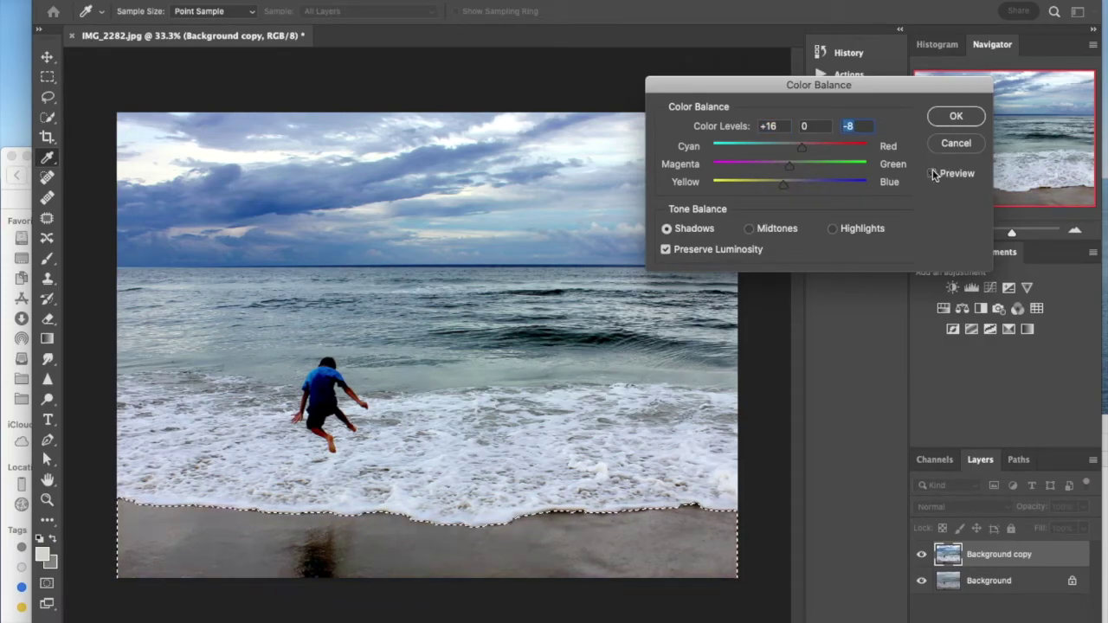
{"action": "left_click", "coordinate": [933, 174]}
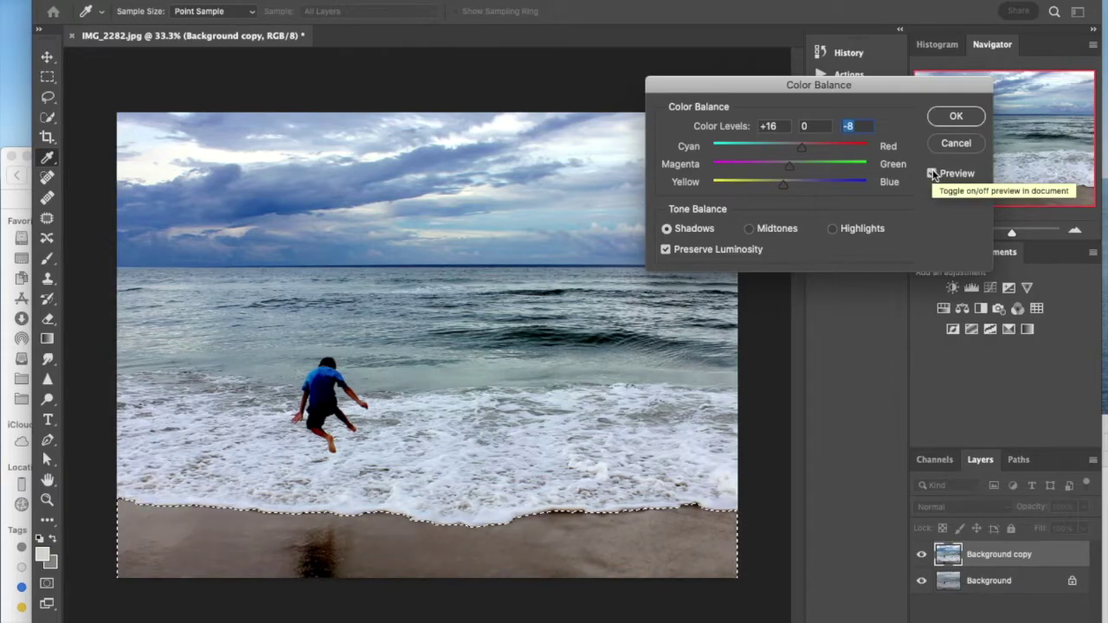
{"action": "left_click", "coordinate": [932, 174]}
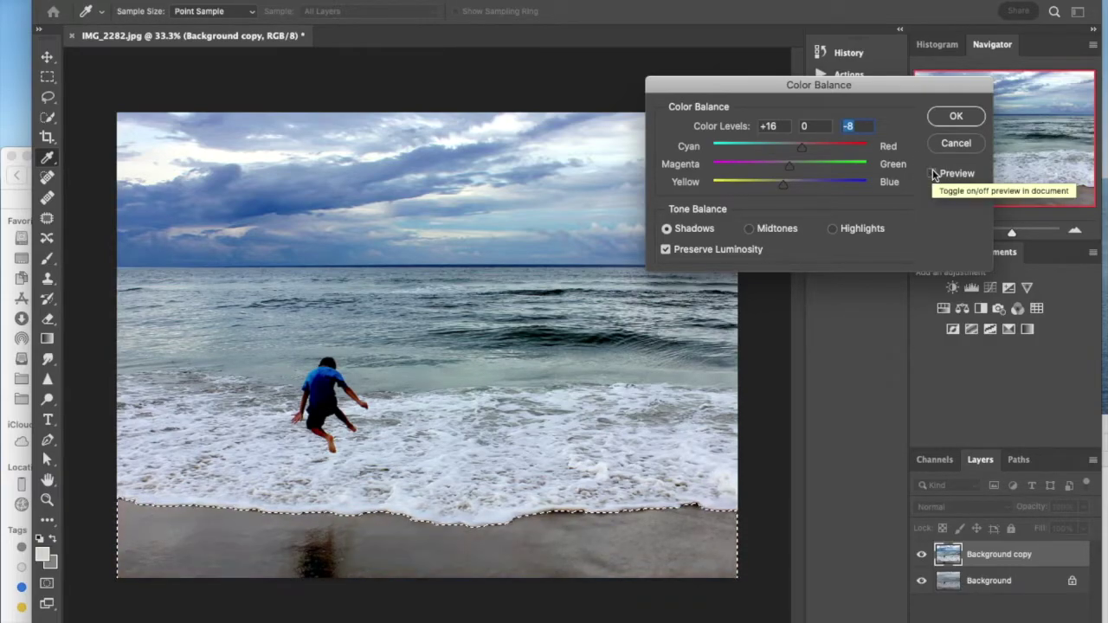
{"action": "left_click", "coordinate": [932, 174]}
{"action": "left_click", "coordinate": [932, 174]}
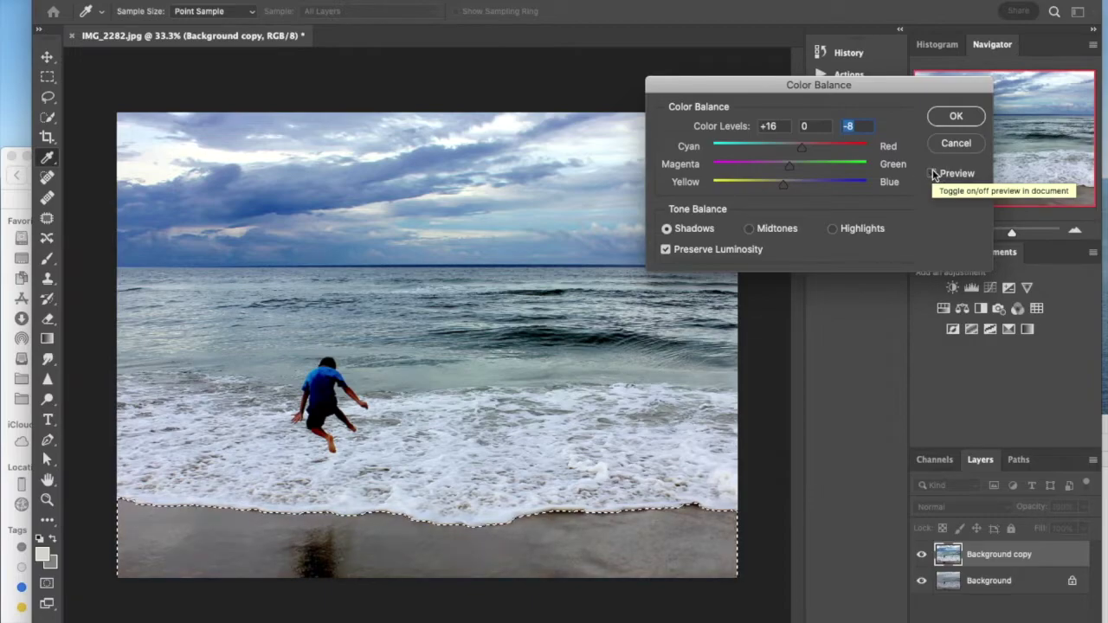
{"action": "left_click", "coordinate": [933, 174]}
{"action": "left_click", "coordinate": [956, 116]}
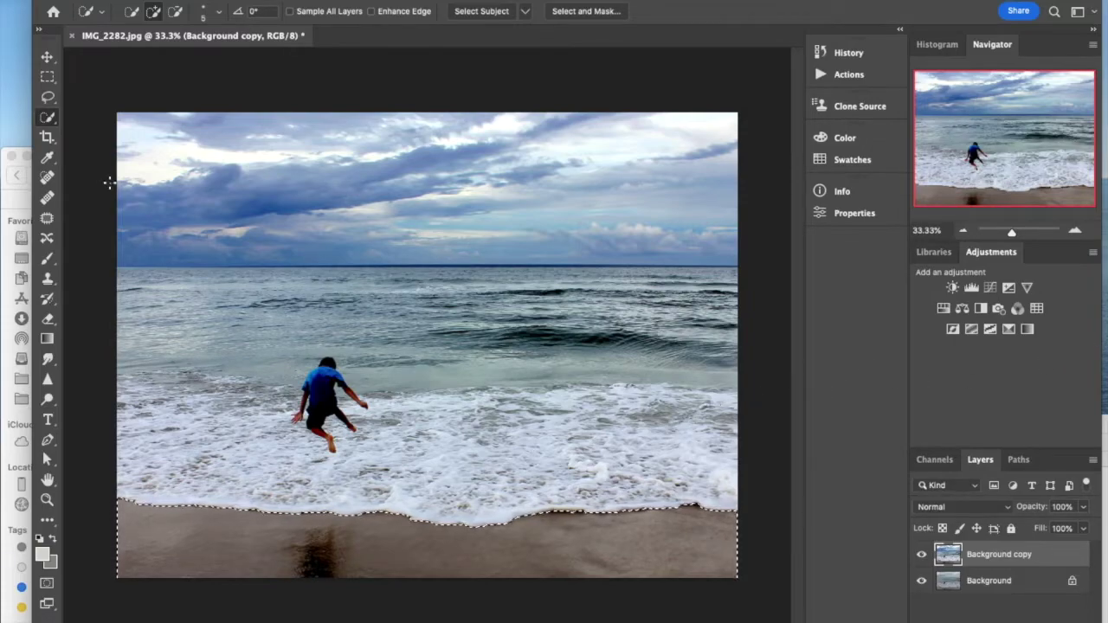
{"action": "left_click", "coordinate": [48, 78]}
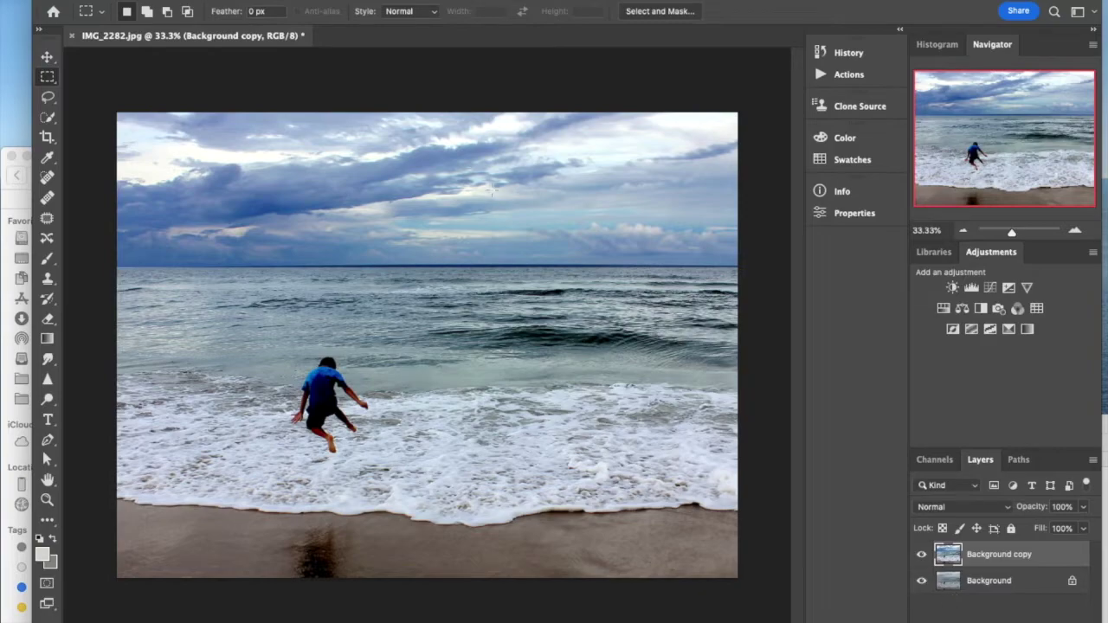
{"action": "left_click", "coordinate": [922, 555]}
{"action": "left_click", "coordinate": [922, 555]}
{"action": "left_click", "coordinate": [922, 555]}
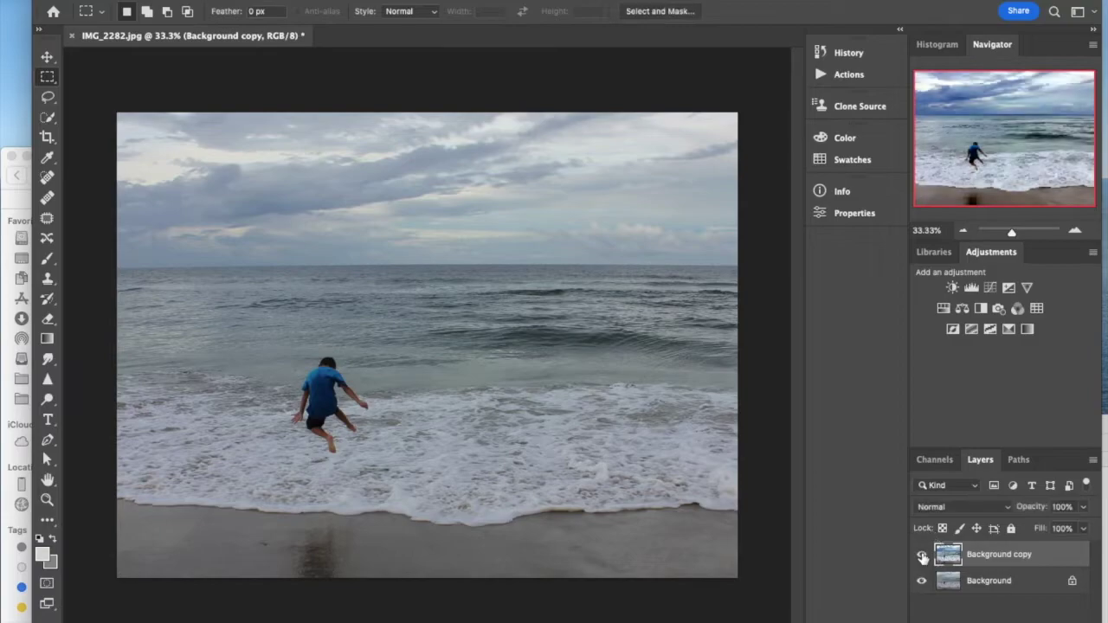
{"action": "left_click", "coordinate": [922, 555]}
{"action": "left_click", "coordinate": [921, 554]}
{"action": "left_click", "coordinate": [922, 555]}
{"action": "left_click", "coordinate": [921, 555]}
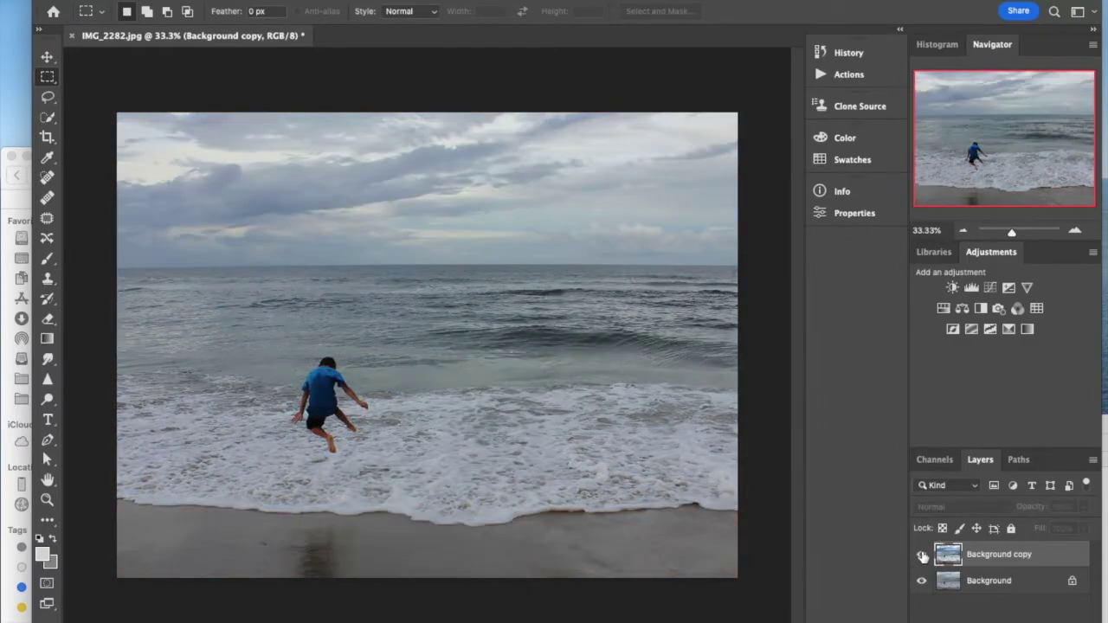
{"action": "left_click", "coordinate": [922, 555]}
{"action": "left_click", "coordinate": [922, 555]}
{"action": "left_click", "coordinate": [921, 555]}
{"action": "left_click", "coordinate": [922, 555]}
{"action": "left_click", "coordinate": [922, 555]}
{"action": "left_click", "coordinate": [922, 555]}
{"action": "left_click", "coordinate": [922, 555]}
{"action": "left_click", "coordinate": [921, 554]}
{"action": "left_click", "coordinate": [922, 554]}
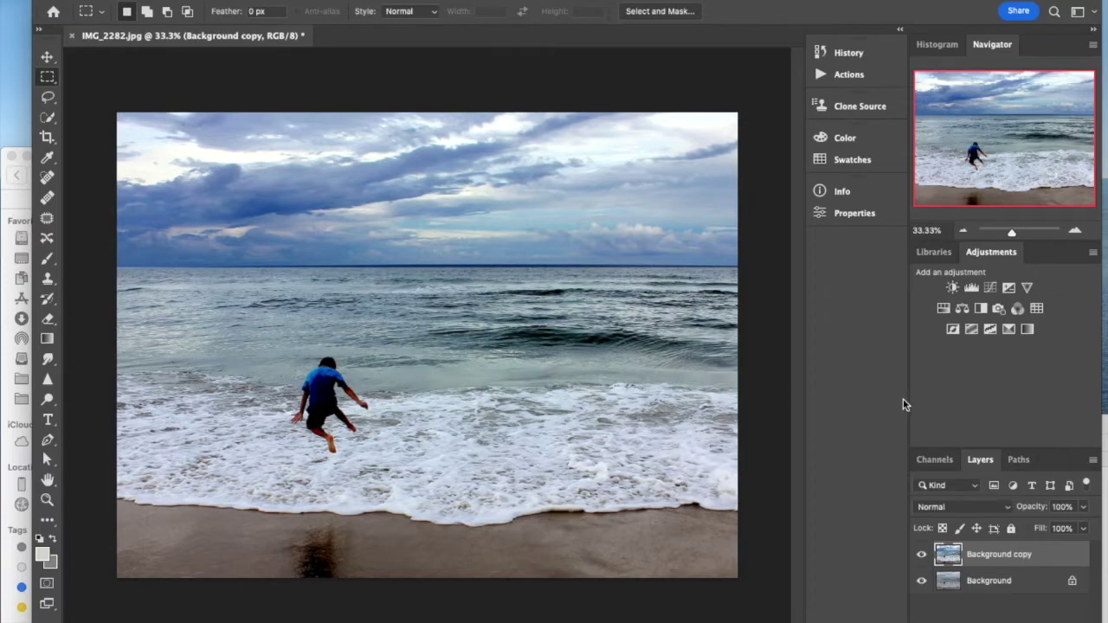
Glance at the project instructions PDF, then return to the beach photo in Photoshop.
{"action": "left_click", "coordinate": [1101, 411]}
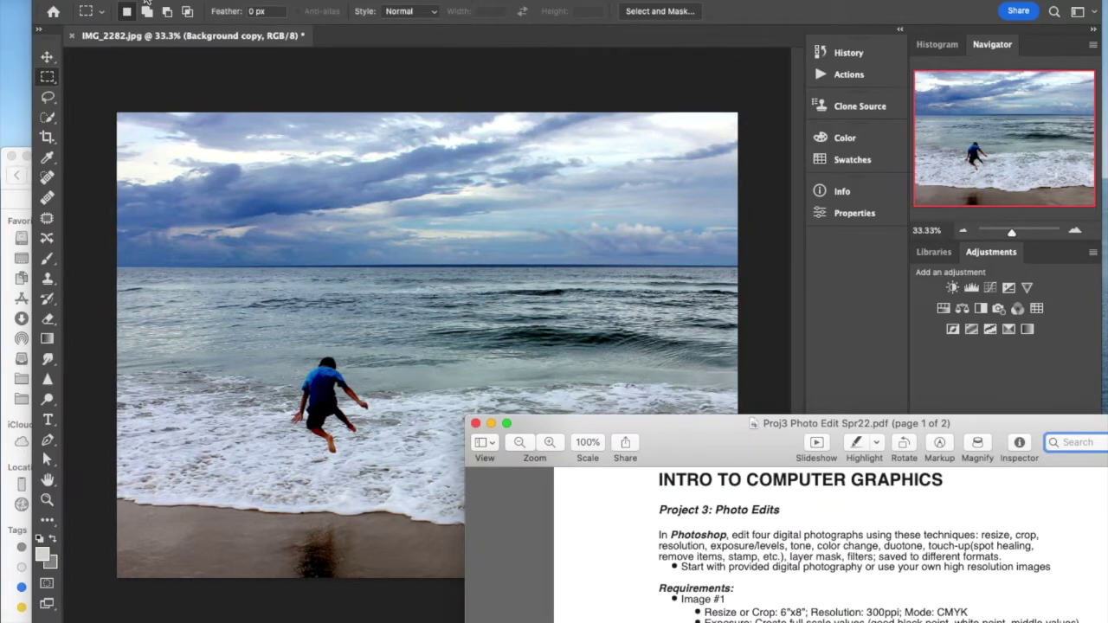
{"action": "left_click", "coordinate": [261, 153]}
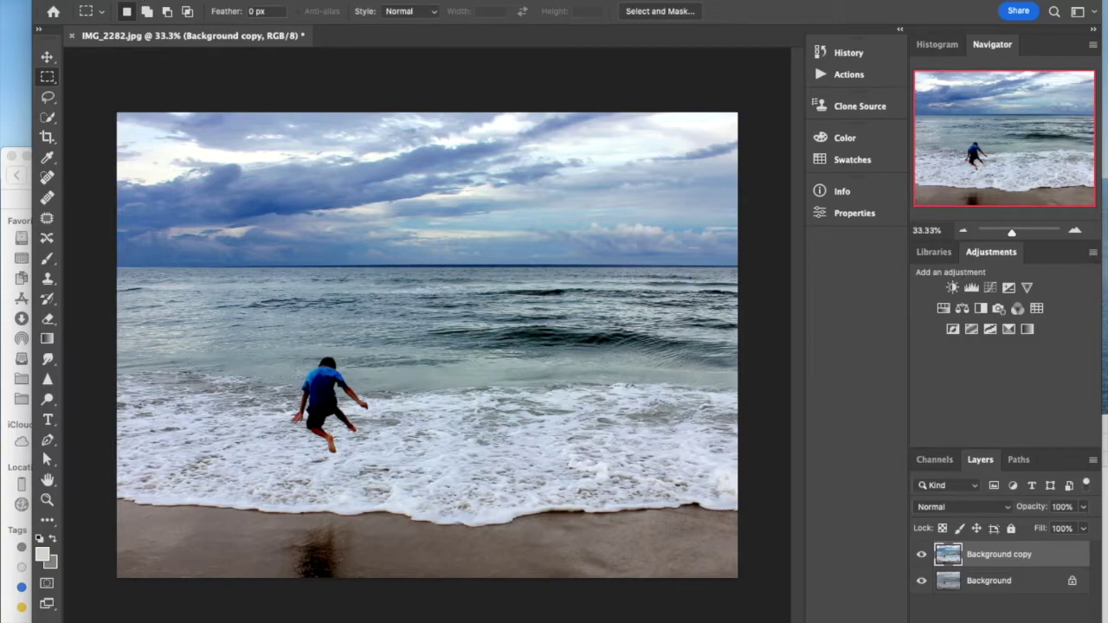
{"action": "left_click", "coordinate": [130, 0]}
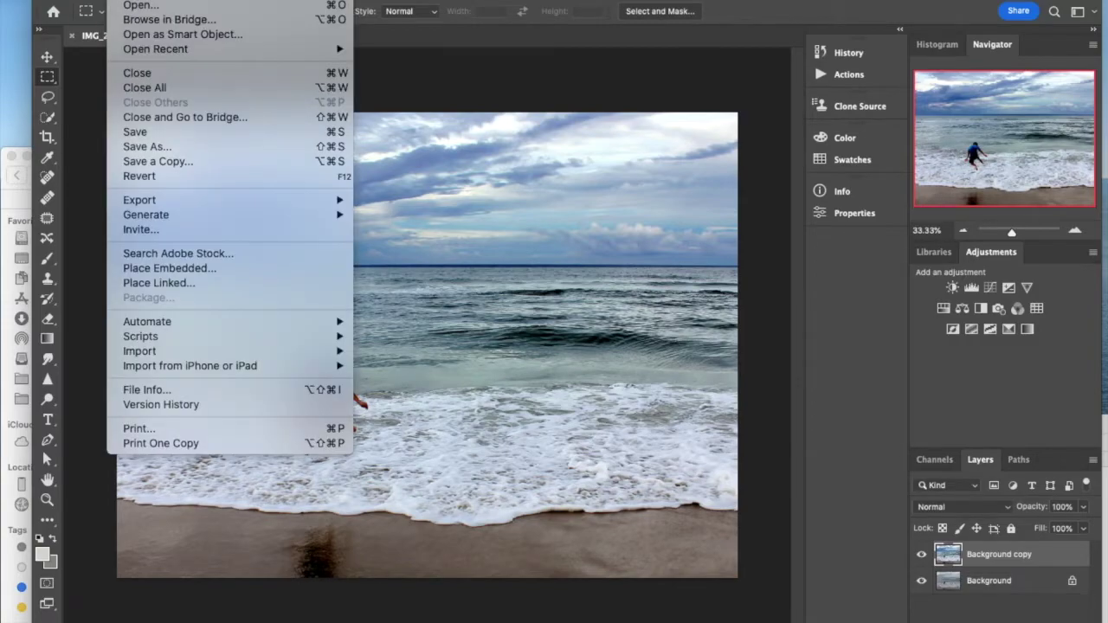
Save the document in Photoshop format as 'demo-proj1-IMG_2282 copy.psd'.
{"action": "left_click", "coordinate": [141, 143]}
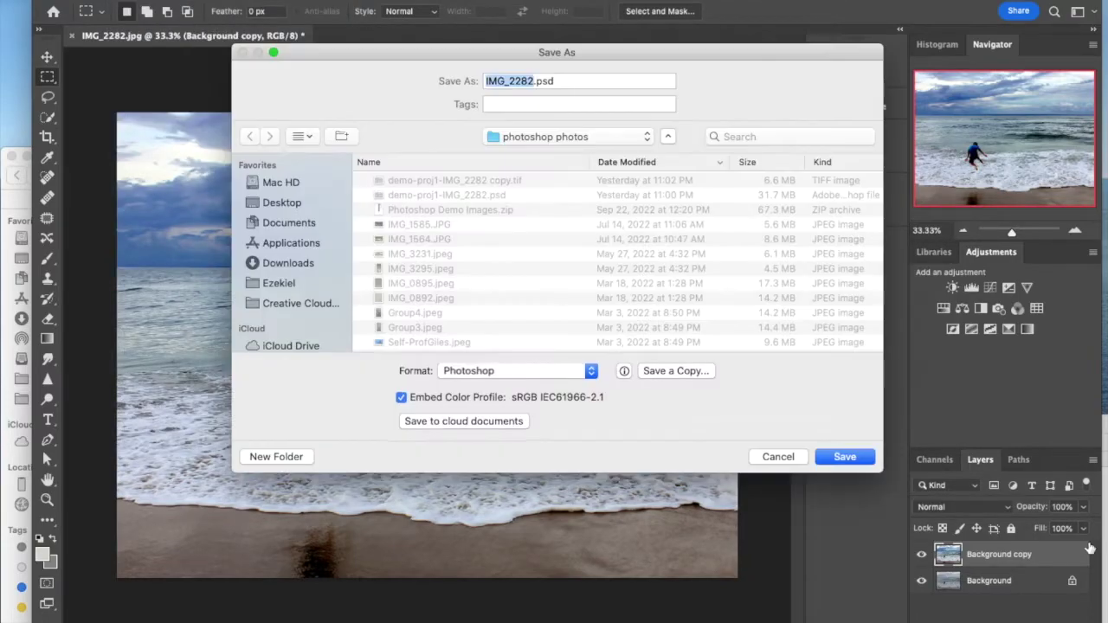
{"action": "left_click", "coordinate": [494, 375]}
{"action": "left_click", "coordinate": [496, 365]}
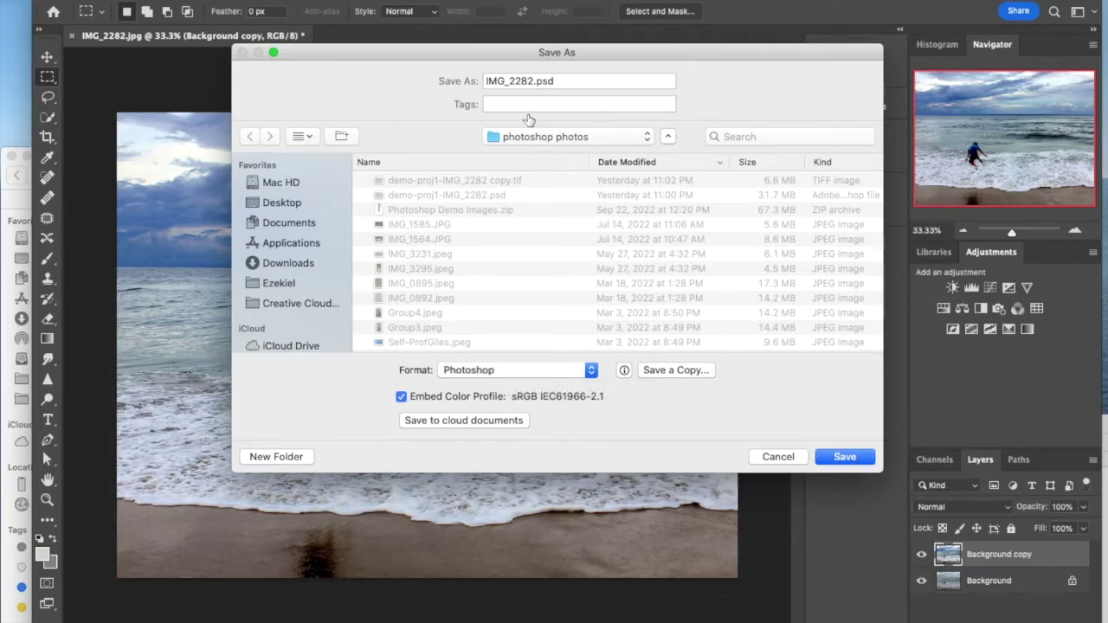
{"action": "left_click", "coordinate": [471, 183]}
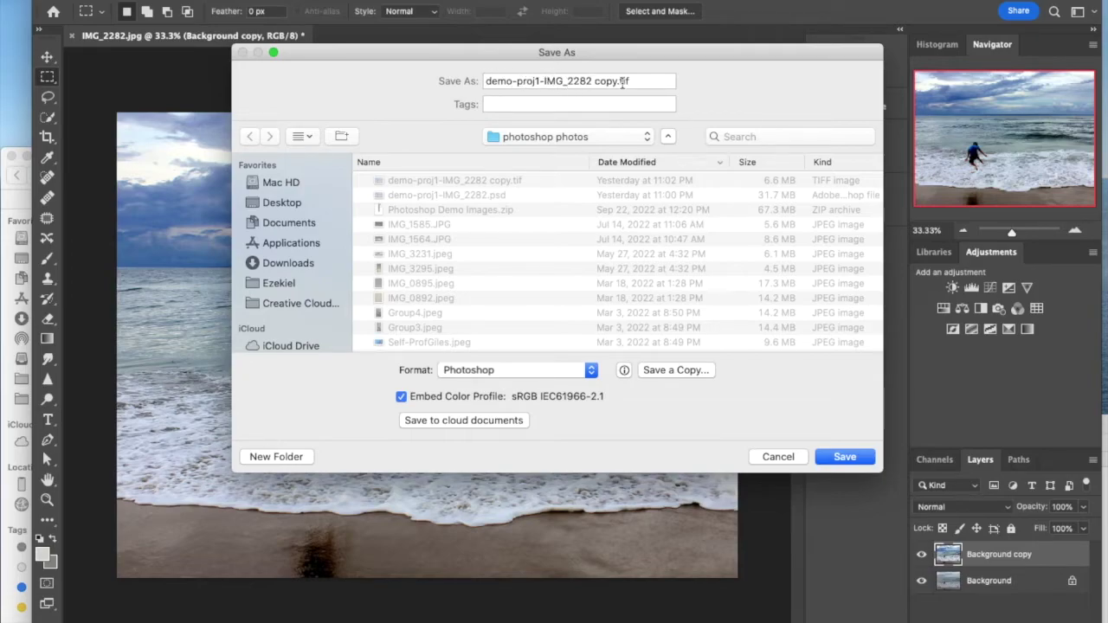
{"action": "left_click_drag", "start_coordinate": [629, 81], "coordinate": [617, 82]}
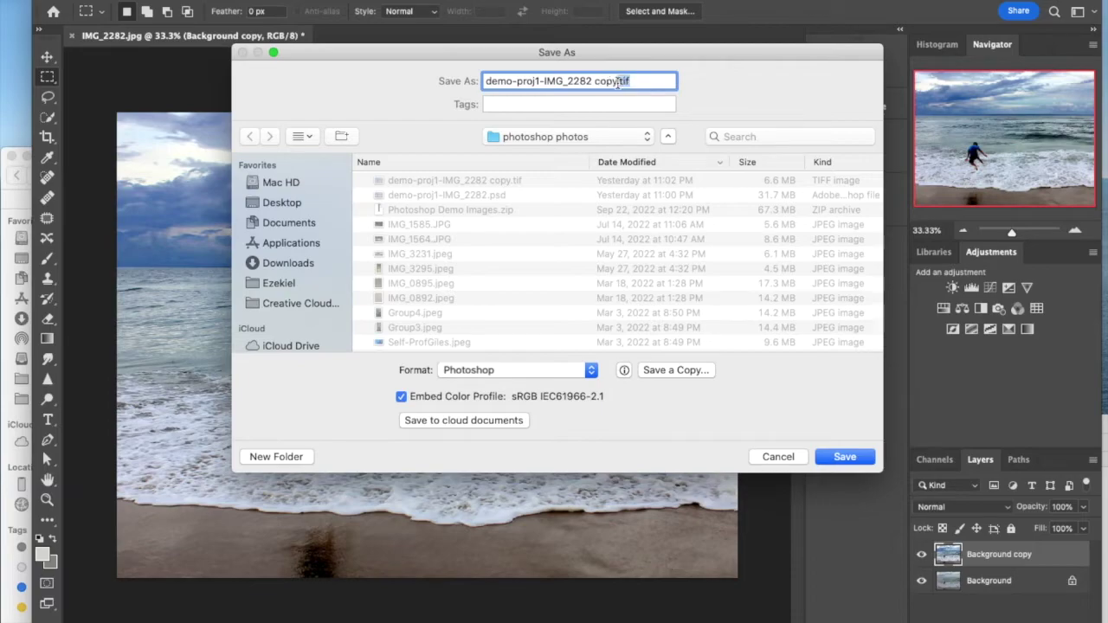
{"action": "key", "text": "BackSpace"}
{"action": "left_click", "coordinate": [855, 457]}
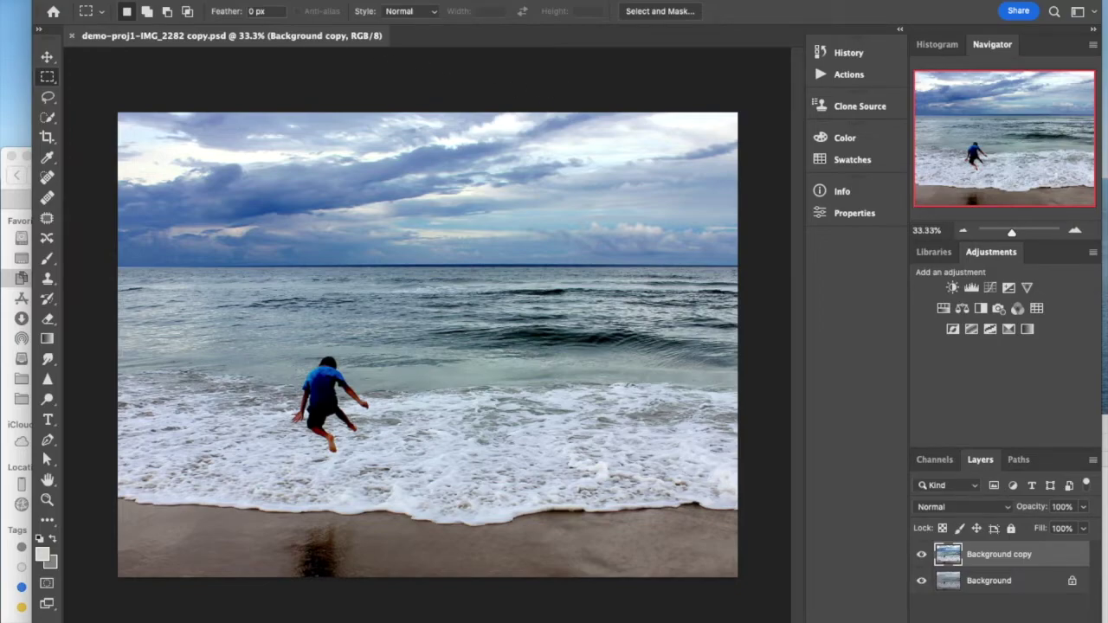
Convert the image to CMYK Color with the U.S. Web Coated (SWOP) v2 profile, without flattening layers.
{"action": "left_click", "coordinate": [190, 0]}
{"action": "mouse_move", "coordinate": [208, 0]}
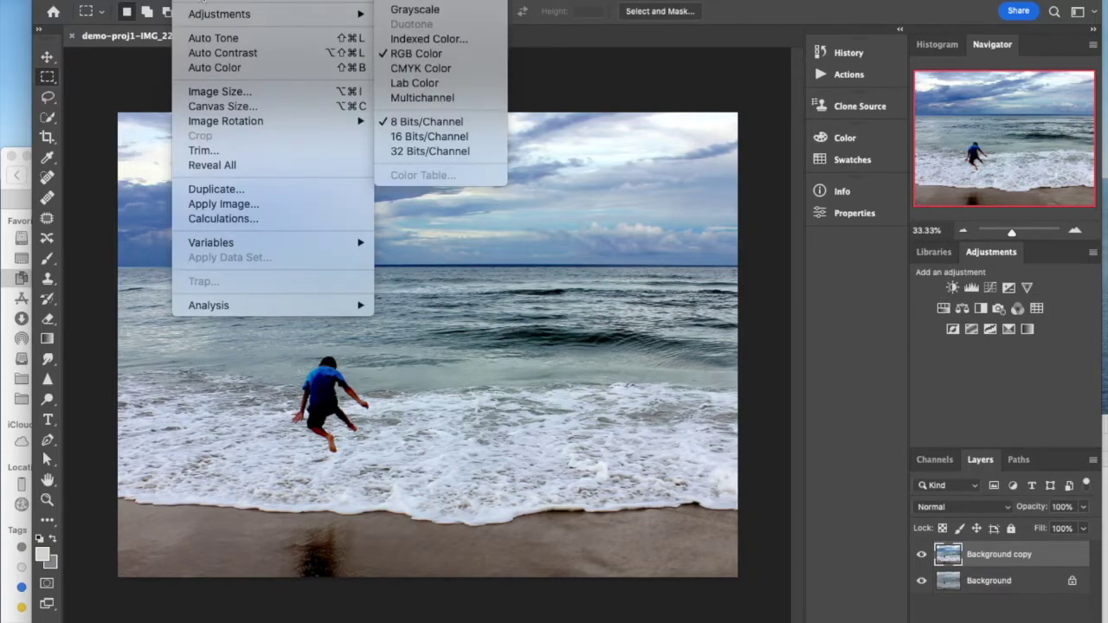
{"action": "left_click", "coordinate": [399, 69]}
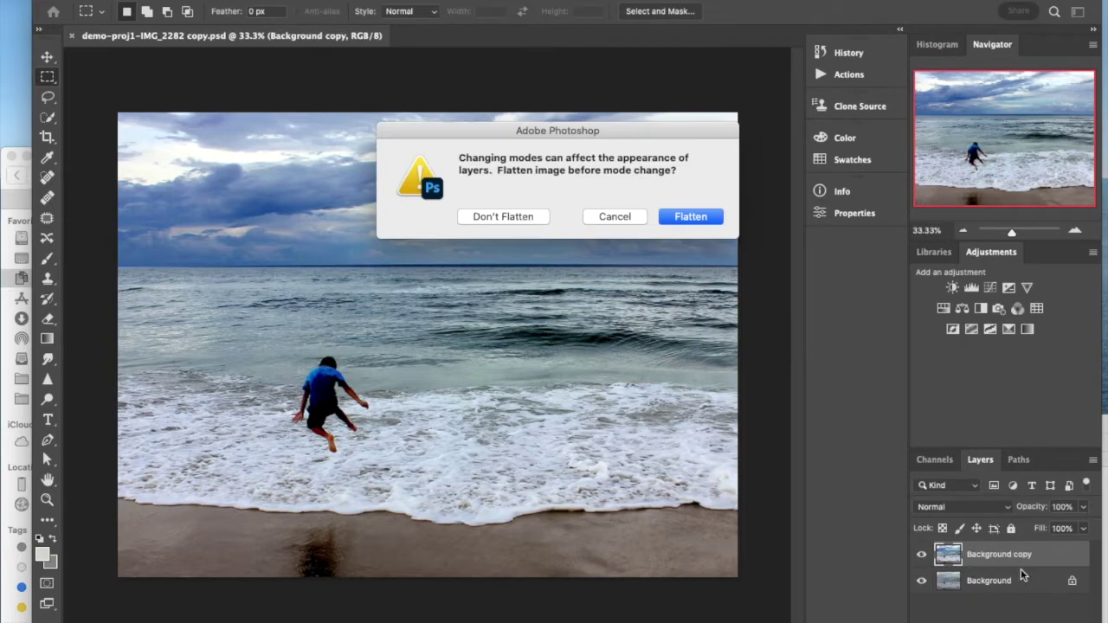
{"action": "left_click", "coordinate": [509, 217]}
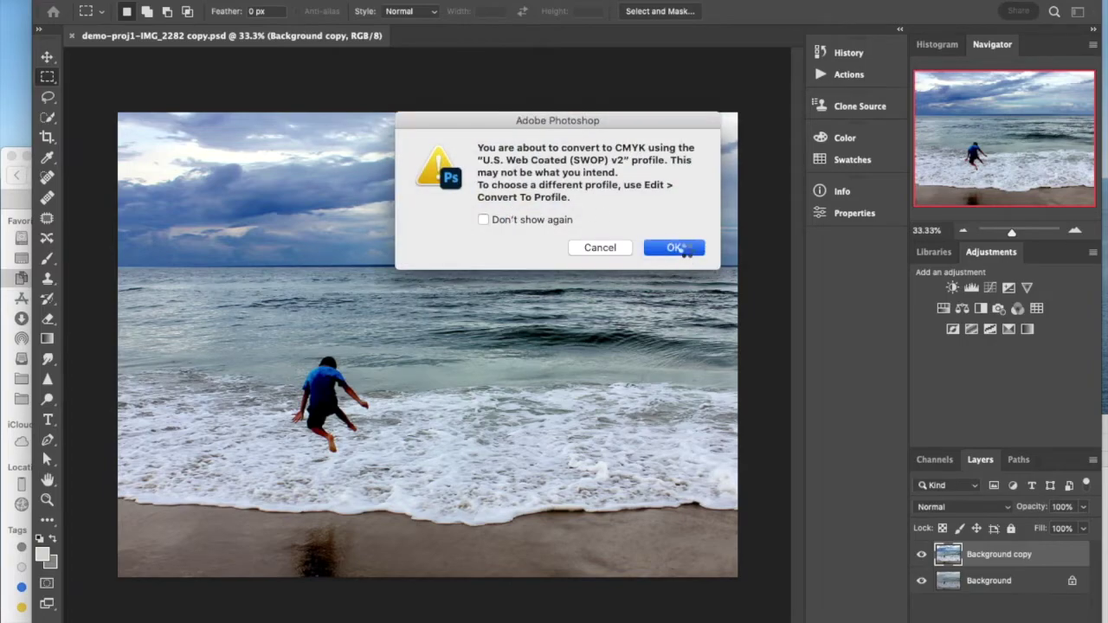
{"action": "left_click", "coordinate": [674, 249]}
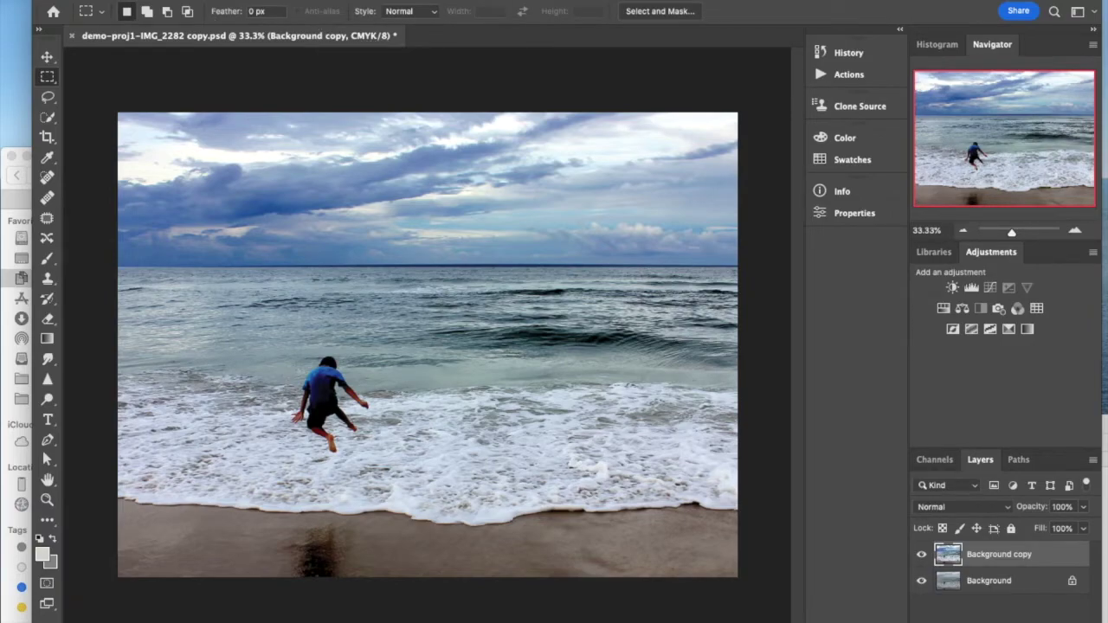
Undo the CMYK conversion, returning the photo to its previous colour mode.
{"action": "left_click", "coordinate": [121, 0]}
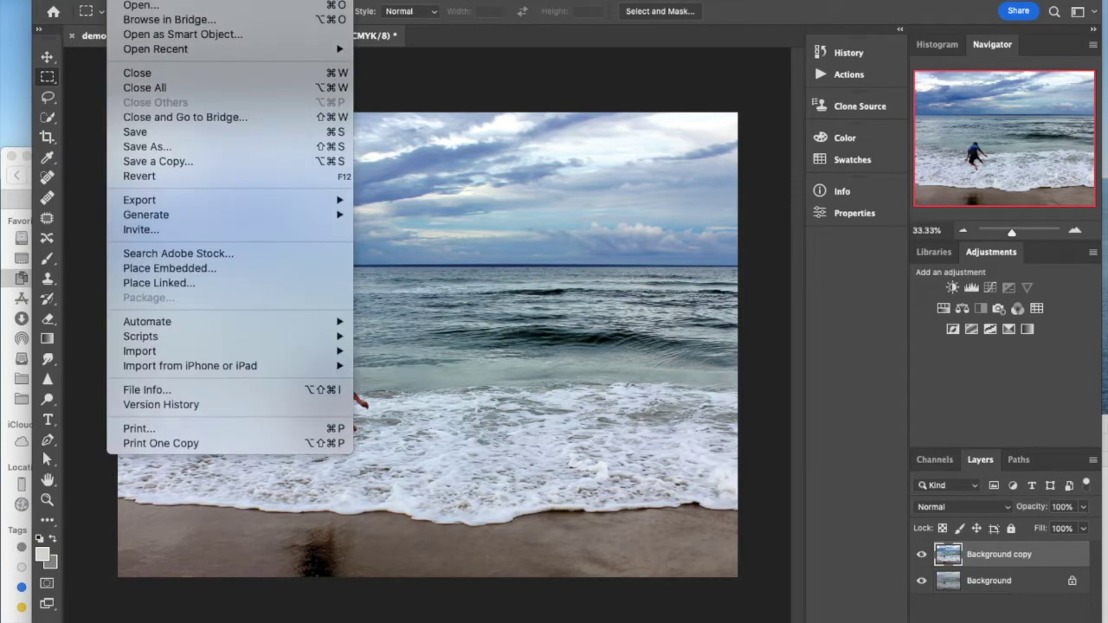
{"action": "left_click", "coordinate": [189, 161]}
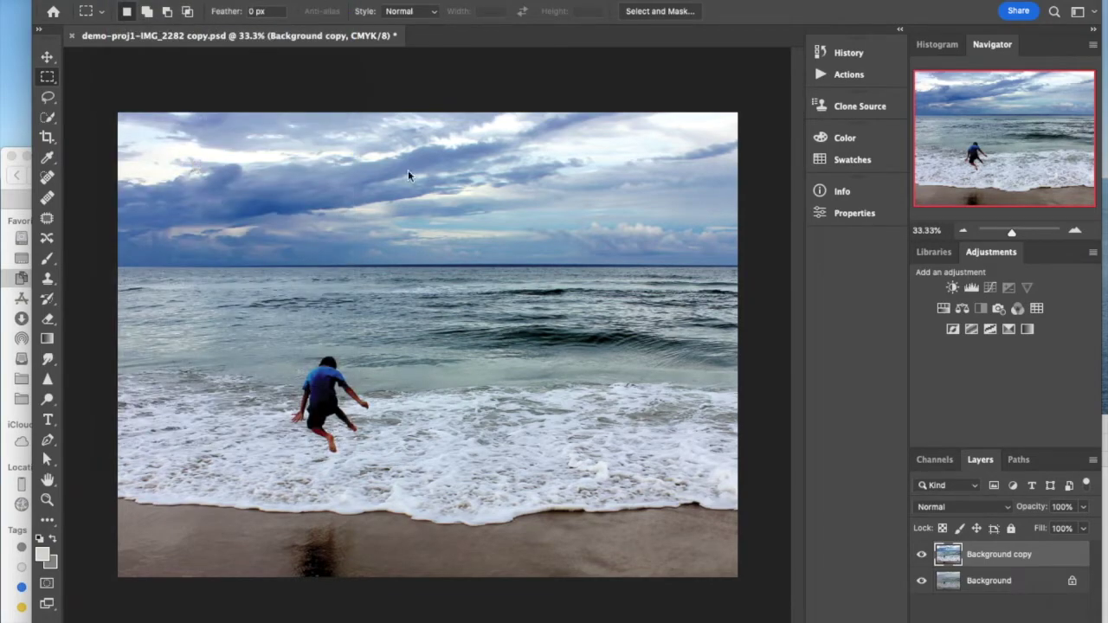
{"action": "key", "text": "super+z"}
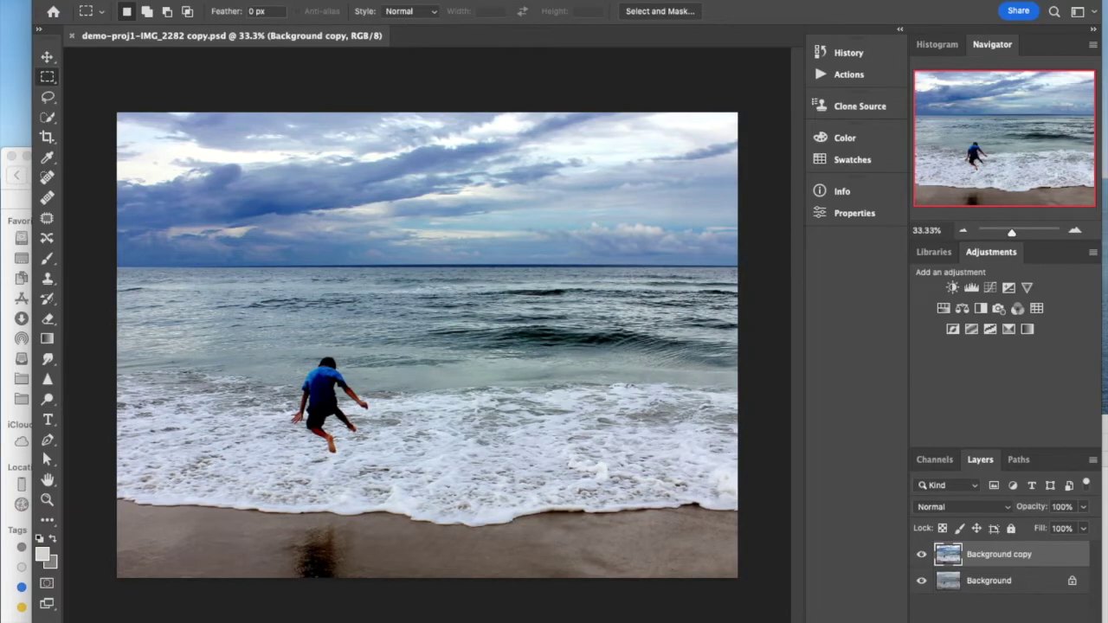
Save a layerless TIFF copy named 'demo-proj1-IMG_2282.tif'.
{"action": "left_click", "coordinate": [126, 0]}
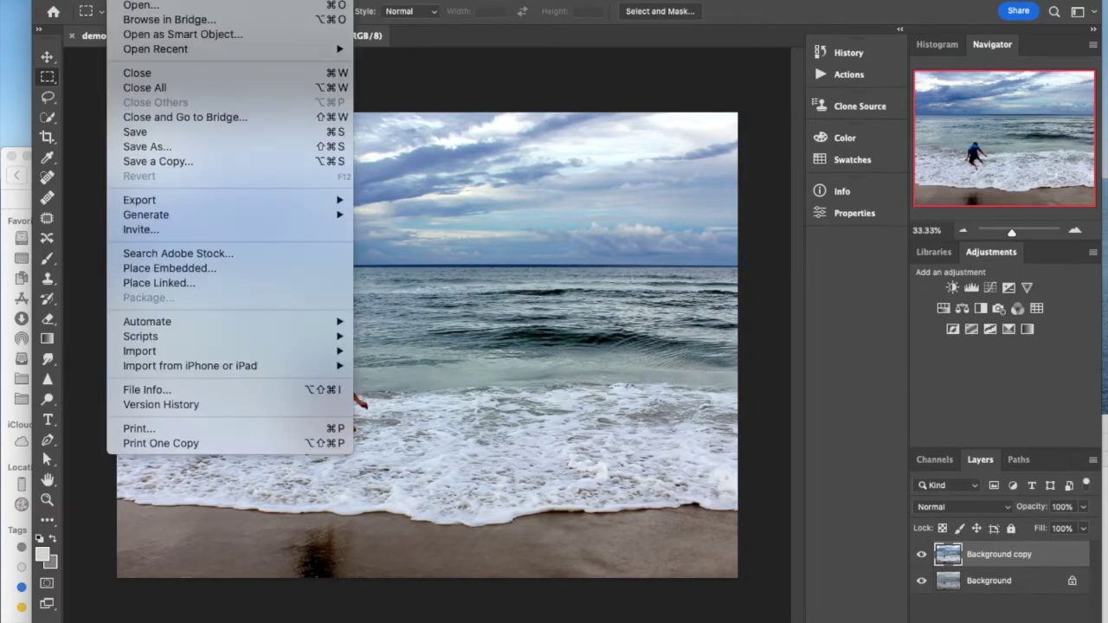
{"action": "left_click", "coordinate": [175, 161]}
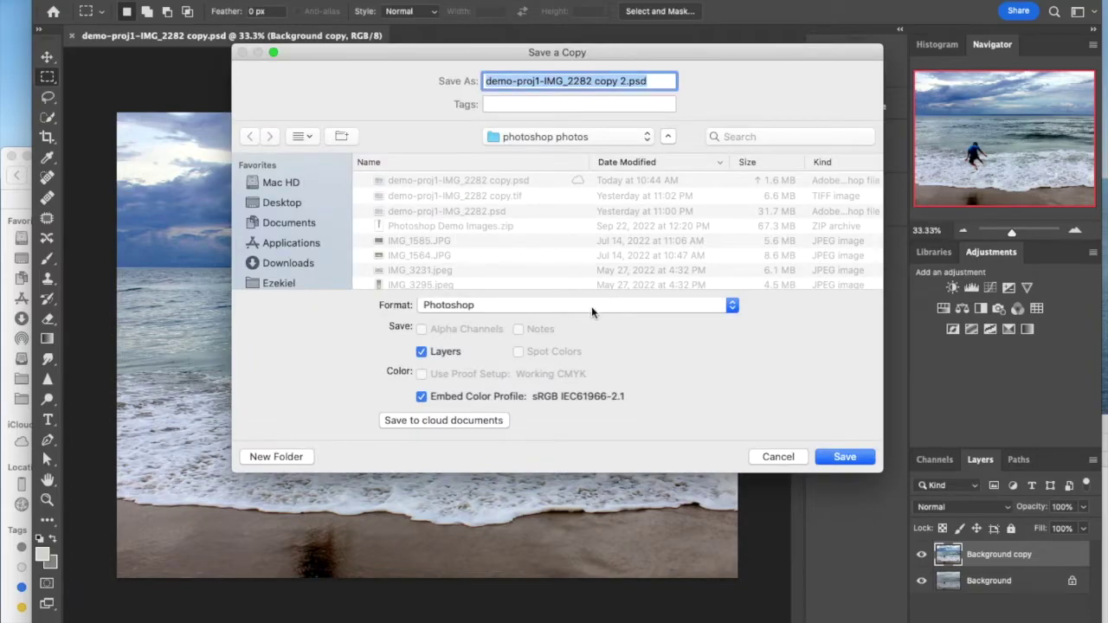
{"action": "left_click", "coordinate": [614, 305]}
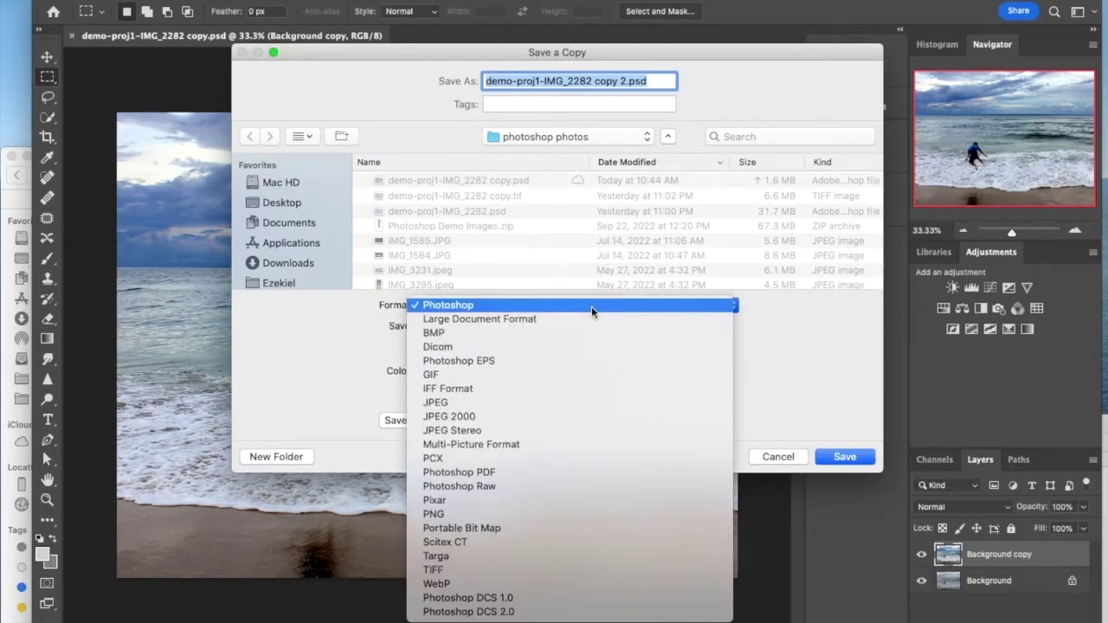
{"action": "left_click", "coordinate": [433, 571]}
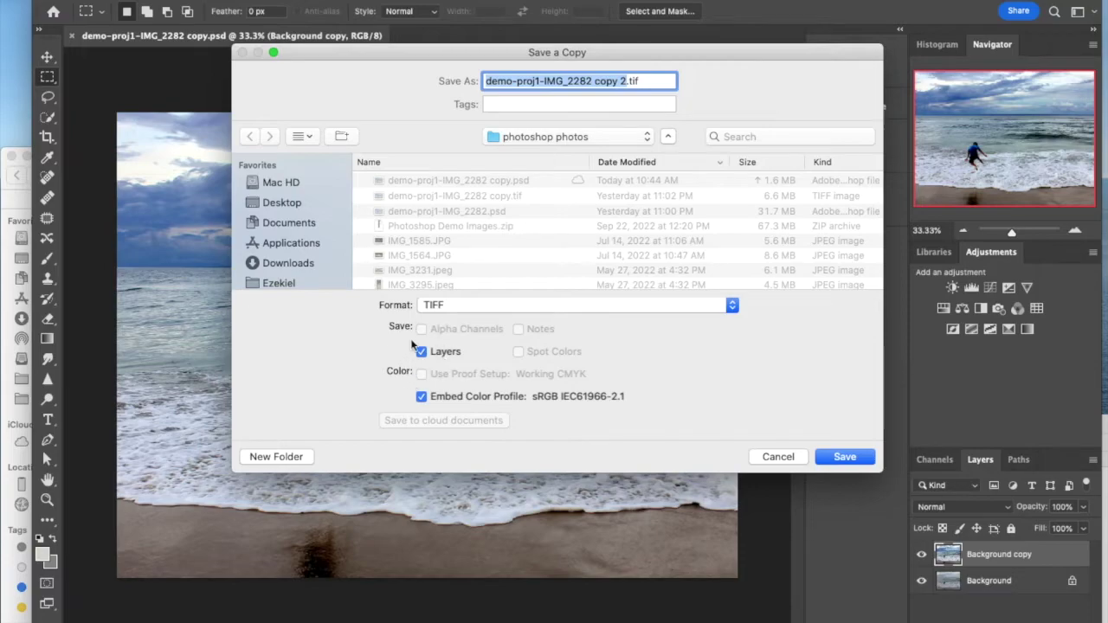
{"action": "left_click", "coordinate": [421, 352]}
{"action": "key", "text": "Right"}
{"action": "key", "text": "BackSpace"}
{"action": "key", "text": "BackSpace"}
{"action": "key", "text": "BackSpace"}
{"action": "key", "text": "BackSpace"}
{"action": "key", "text": "BackSpace"}
{"action": "key", "text": "BackSpace"}
{"action": "key", "text": "BackSpace"}
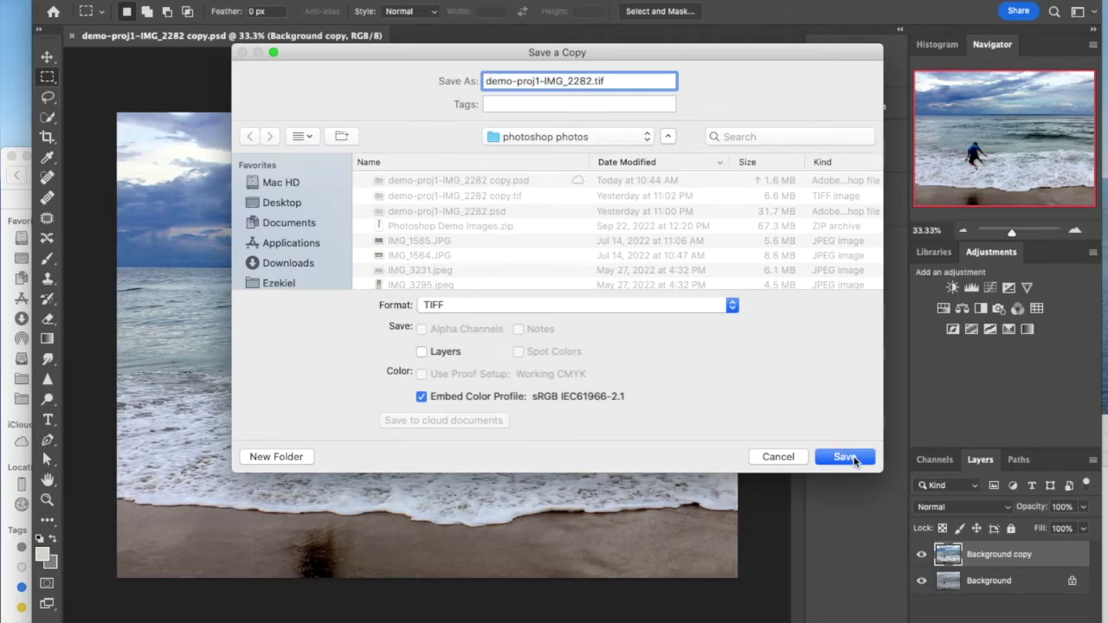
{"action": "left_click", "coordinate": [844, 457]}
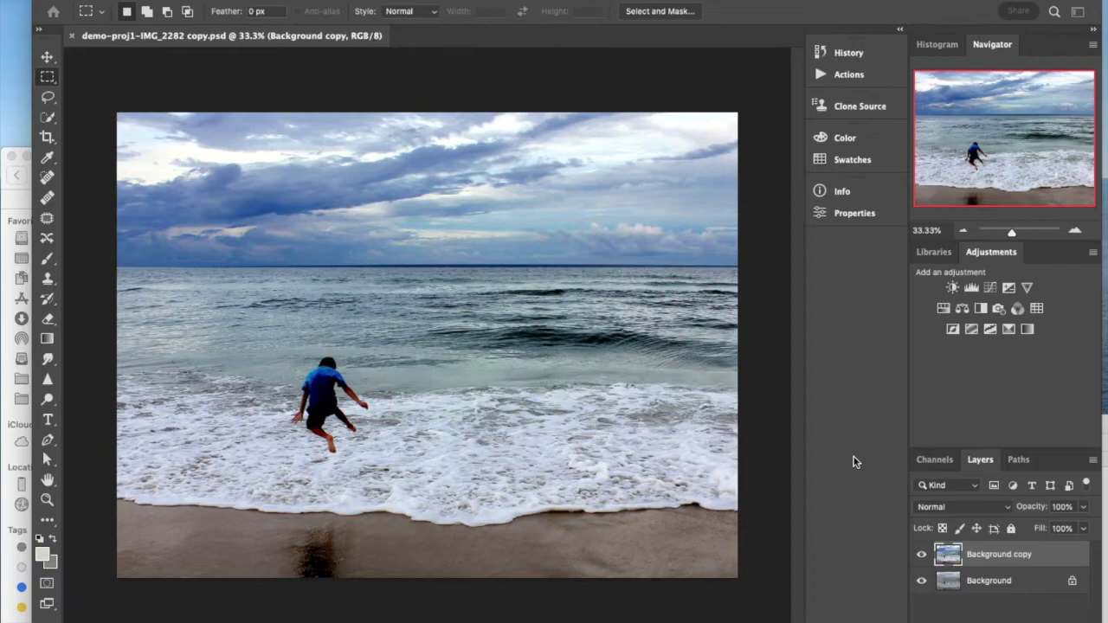
Accept the TIFF Options with LZW compression and Interleaved pixel order.
{"action": "left_click_drag", "start_coordinate": [730, 408], "coordinate": [679, 69]}
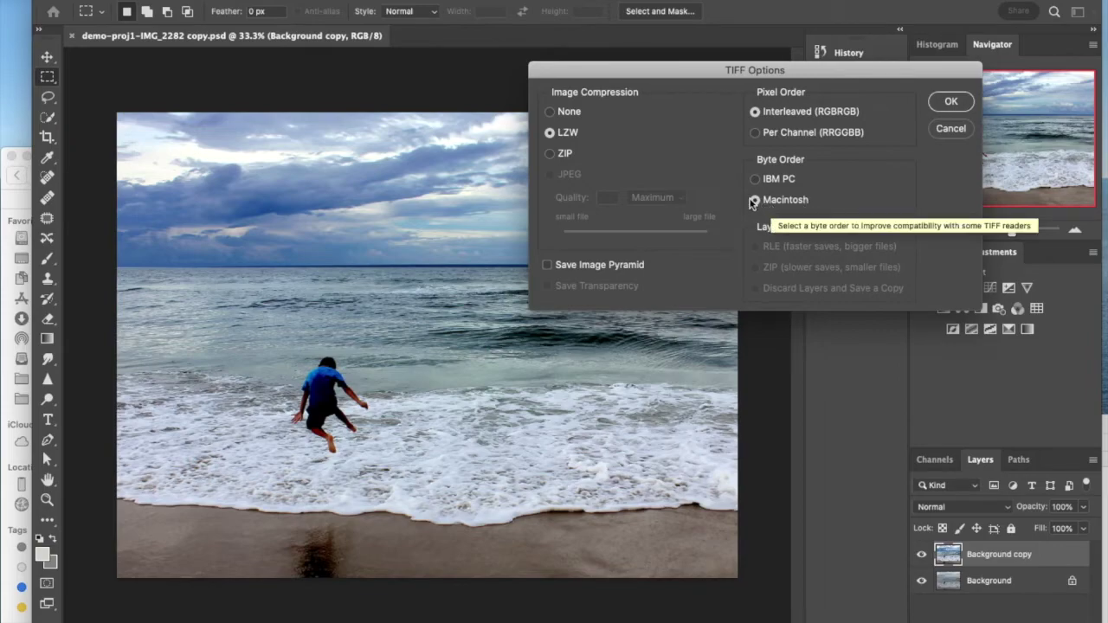
{"action": "left_click", "coordinate": [951, 101]}
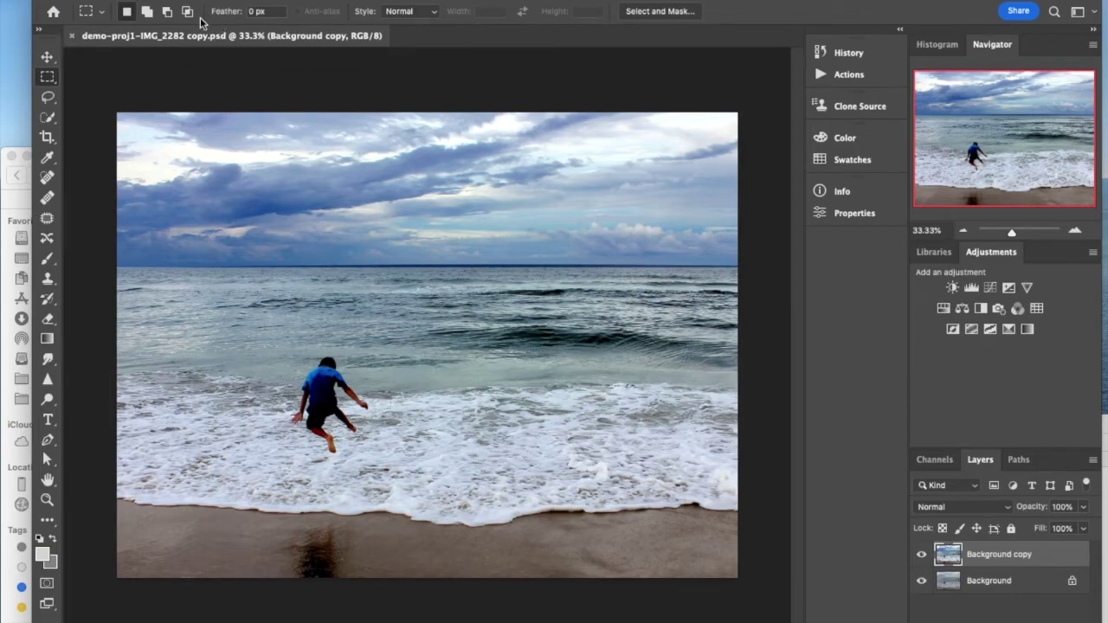
Quick Look the exported demo-proj1-IMG_2282.tif in Finder's photoshop photos folder.
{"action": "left_click", "coordinate": [24, 208]}
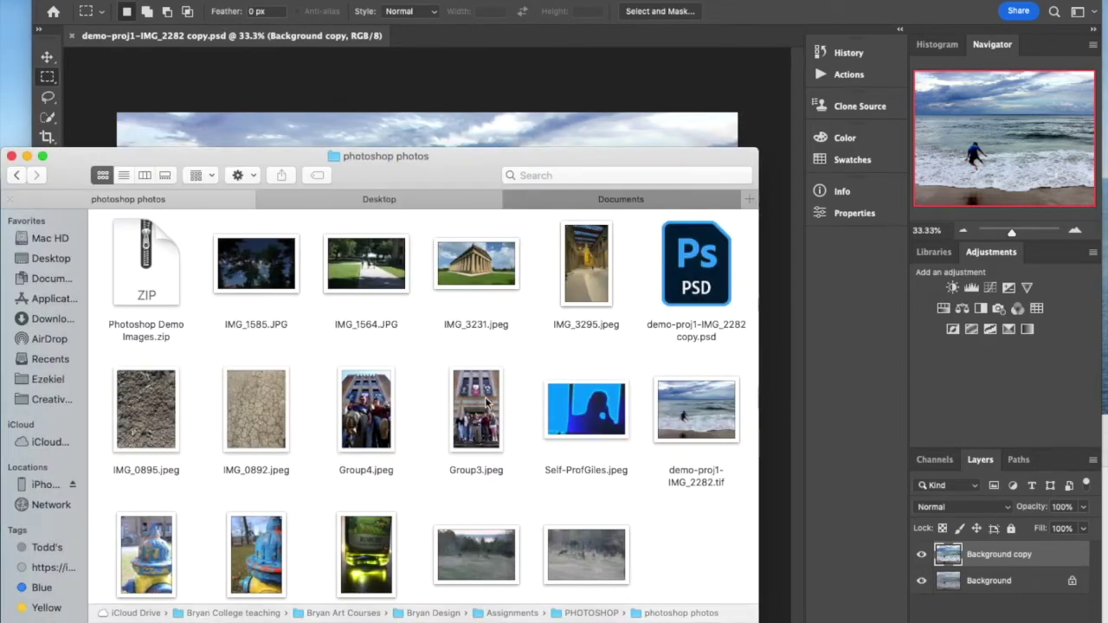
{"action": "scroll", "coordinate": [579, 466], "scroll_direction": "down", "scroll_amount": 10}
{"action": "scroll", "coordinate": [579, 466], "scroll_direction": "up", "scroll_amount": 10}
{"action": "left_click", "coordinate": [714, 437]}
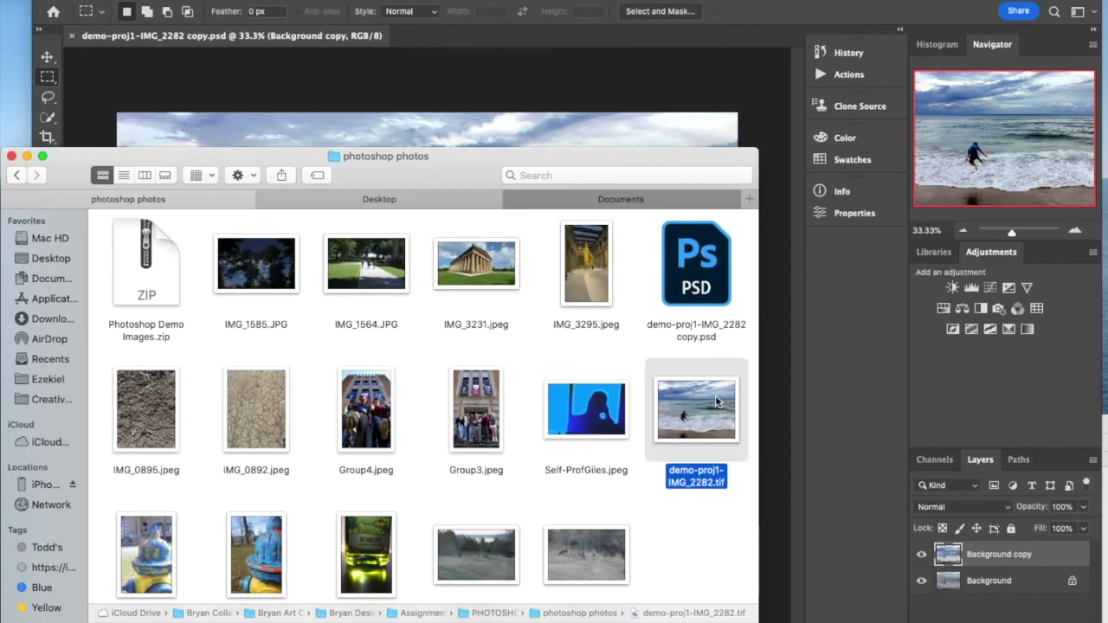
{"action": "key", "text": "space"}
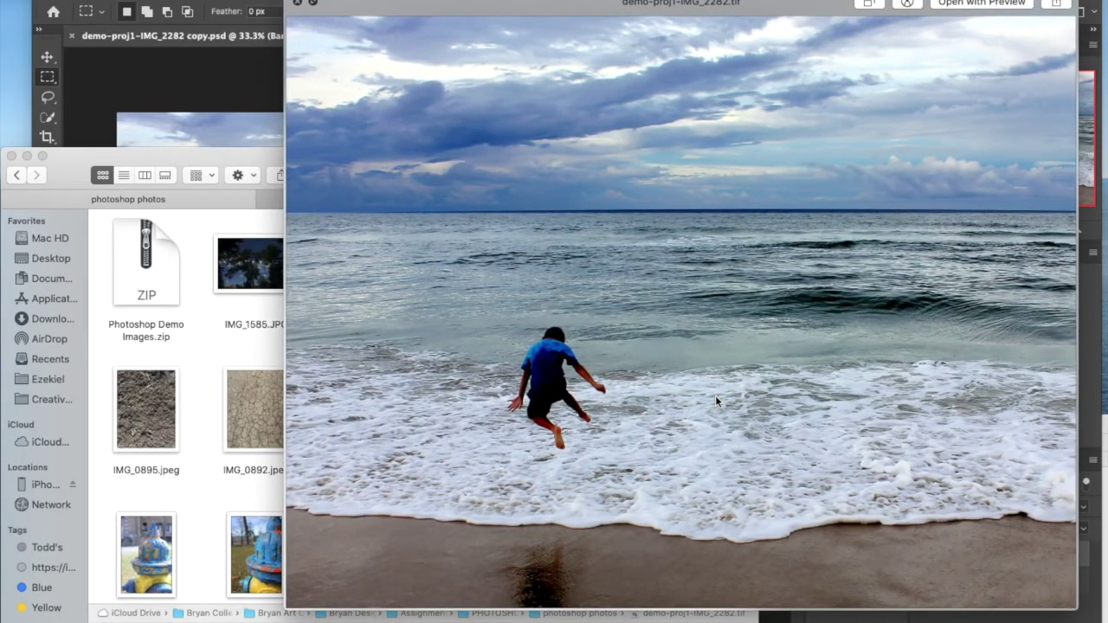
{"action": "key", "text": "space"}
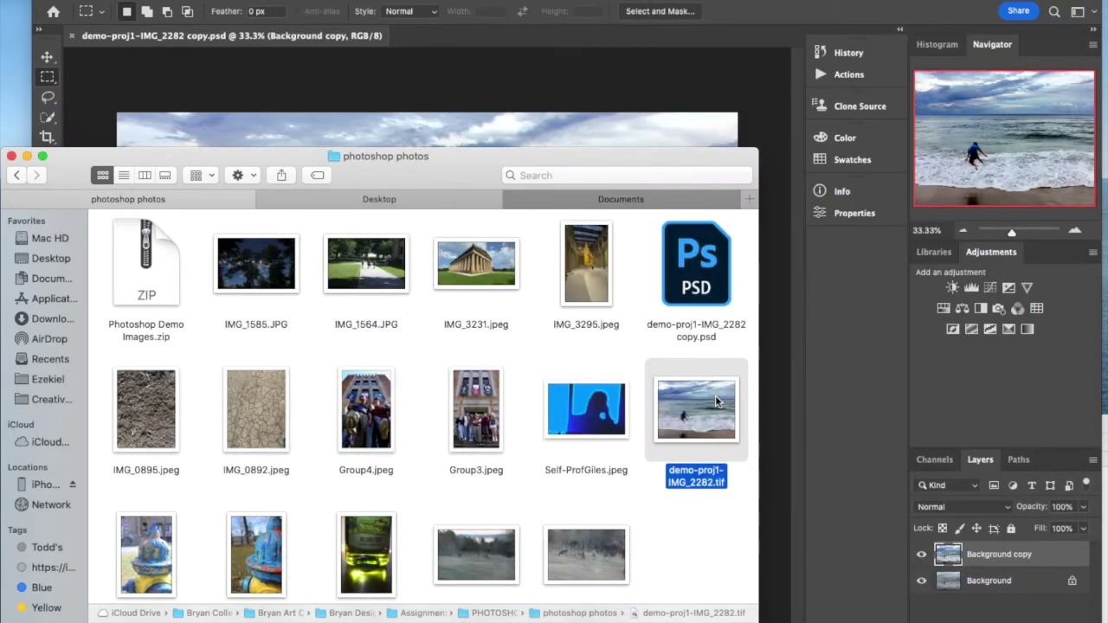